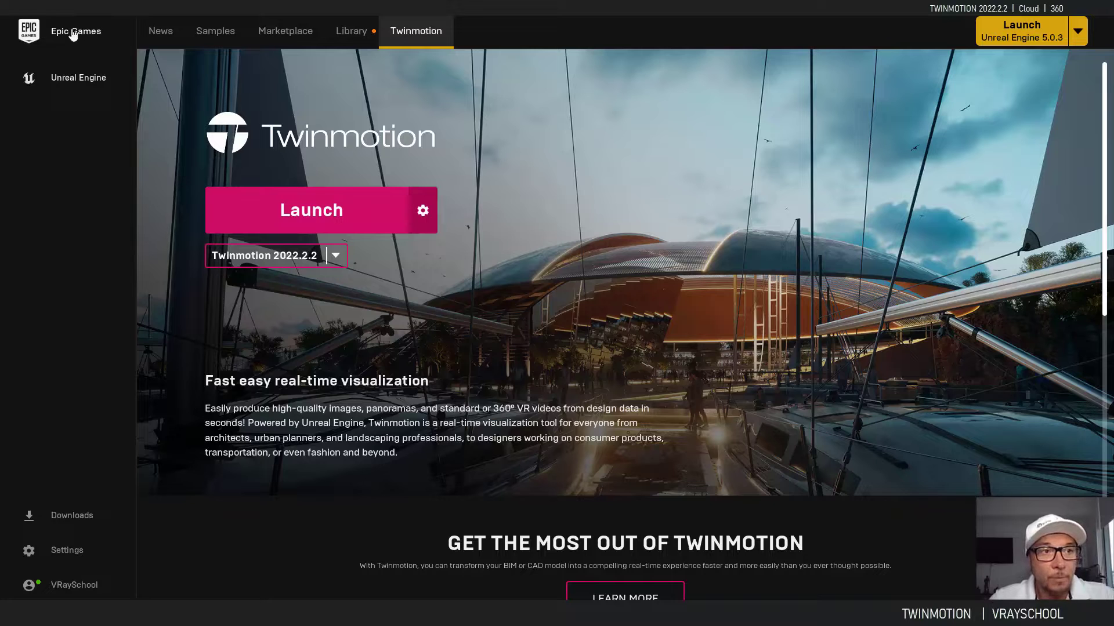
# Launch Twinmotion 2022.2.2 from the Epic Games Launcher
pyautogui.click(332, 211)
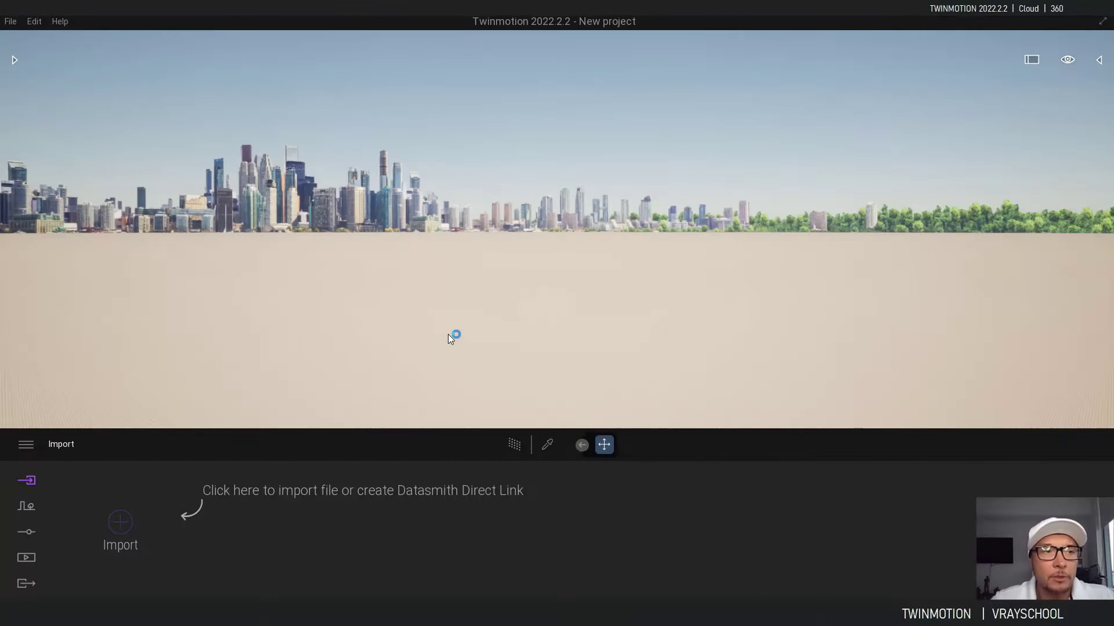
# Open the recent project HOUSE2_2022.2.2.tm and show the Media categories
pyautogui.click(11, 21)
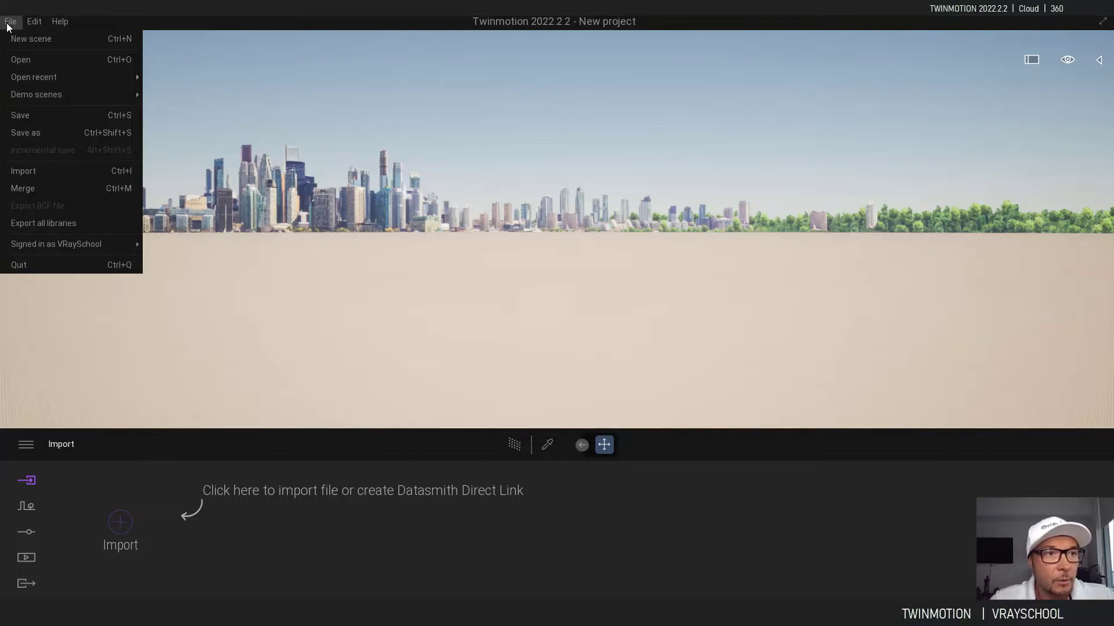
pyautogui.moveTo(93, 78)
pyautogui.click(180, 78)
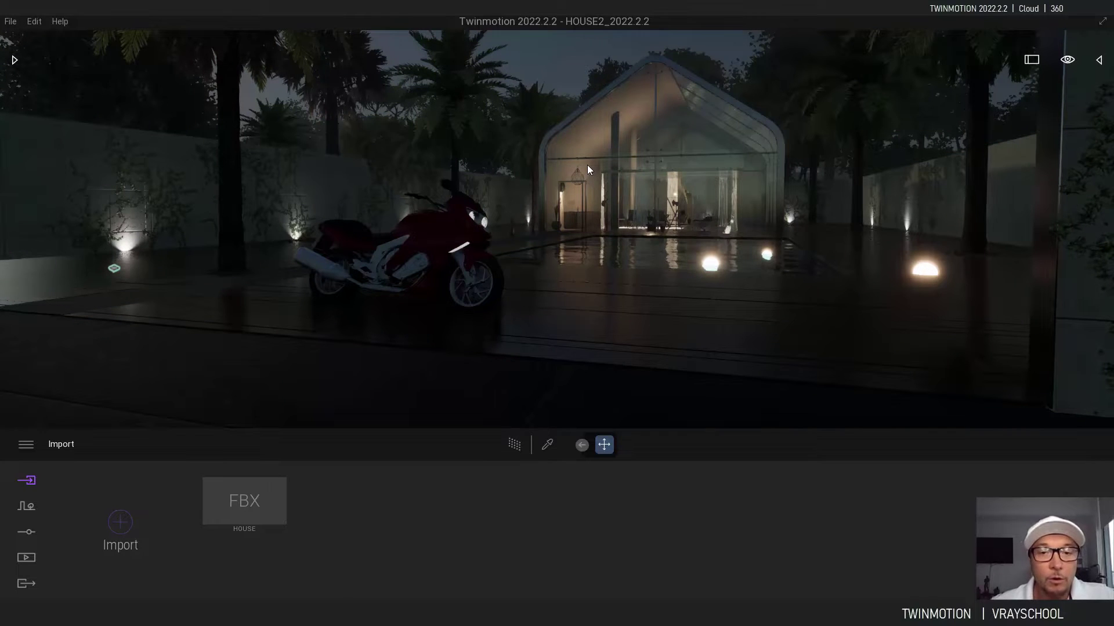
pyautogui.click(22, 556)
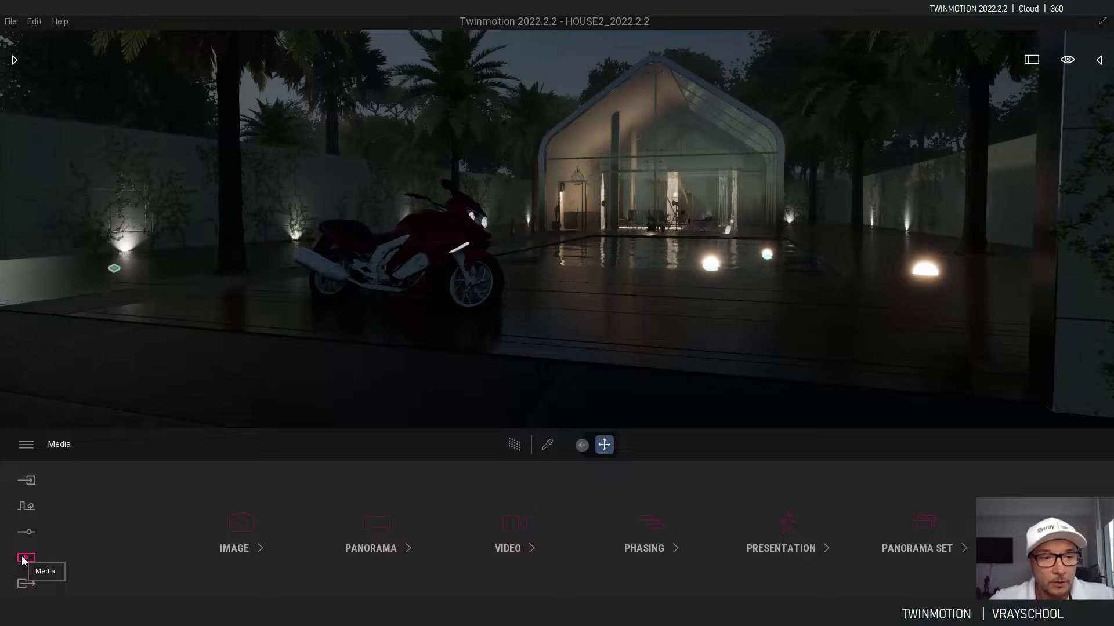
# Switch the view to Image2's daytime pool shot, then list the saved panoramas Panorama1–Panorama10
pyautogui.click(243, 527)
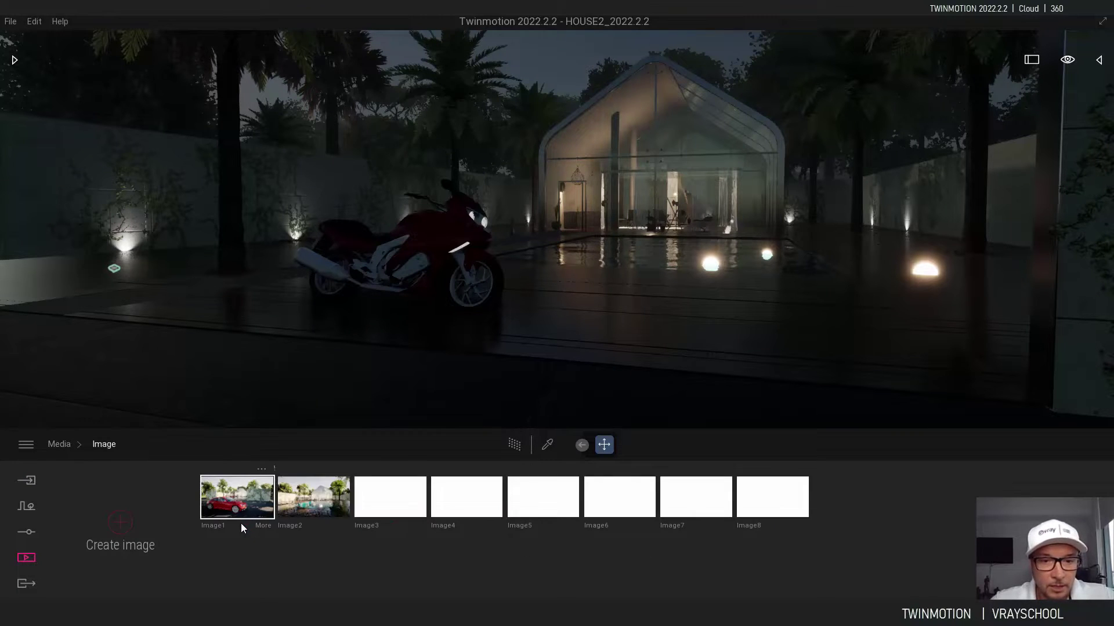
pyautogui.click(301, 497)
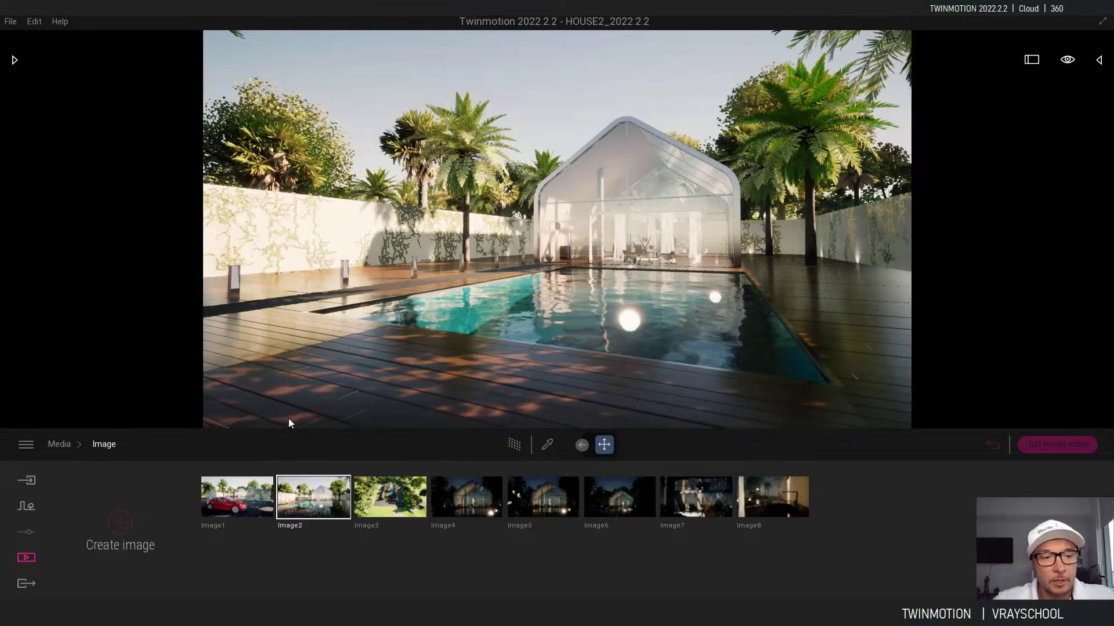
pyautogui.click(31, 558)
pyautogui.click(391, 524)
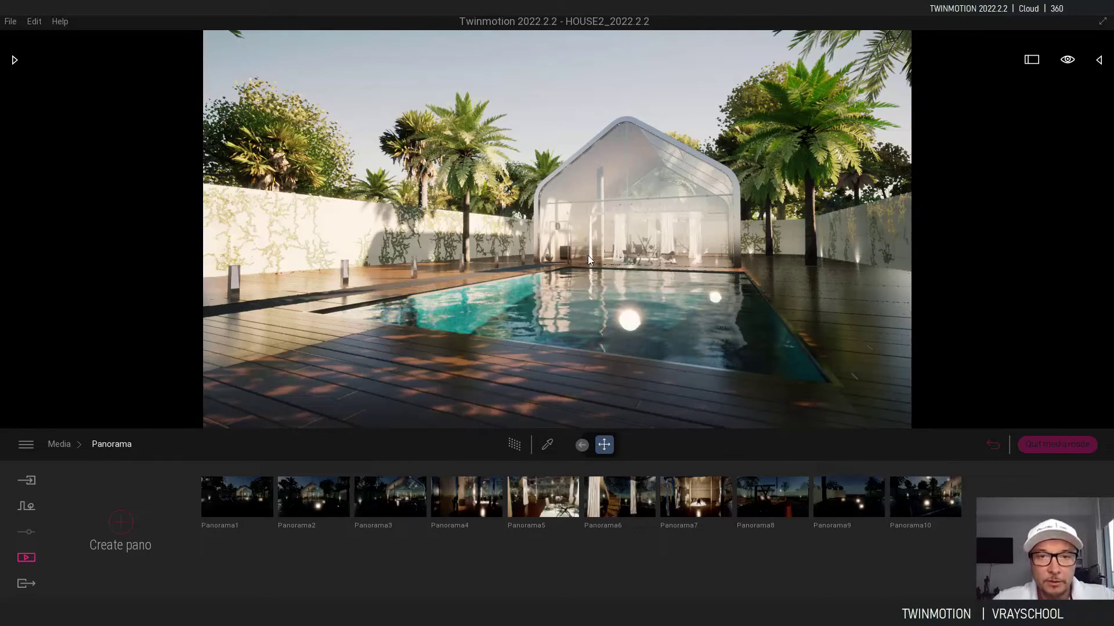
pyautogui.scroll(-1, 624, 259)
# Frame the entrance view with the motorbike, pavilion and palms and save it as Panorama11
pyautogui.moveTo(624, 260); pyautogui.dragTo(492, 249, button='right')
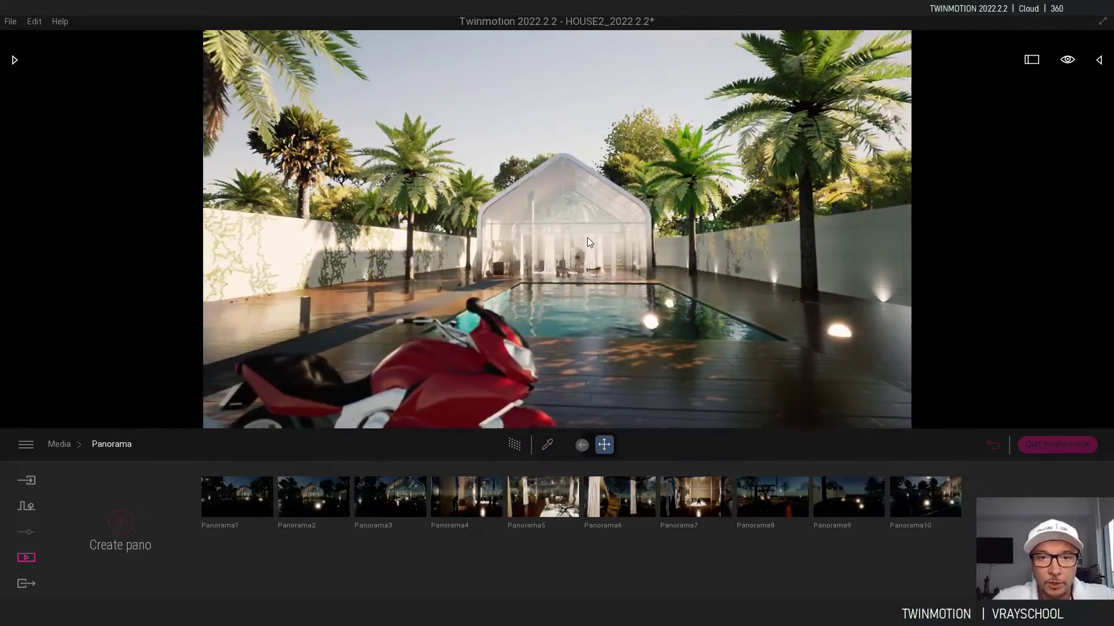
pyautogui.moveTo(583, 238); pyautogui.dragTo(531, 222)
pyautogui.press('s')
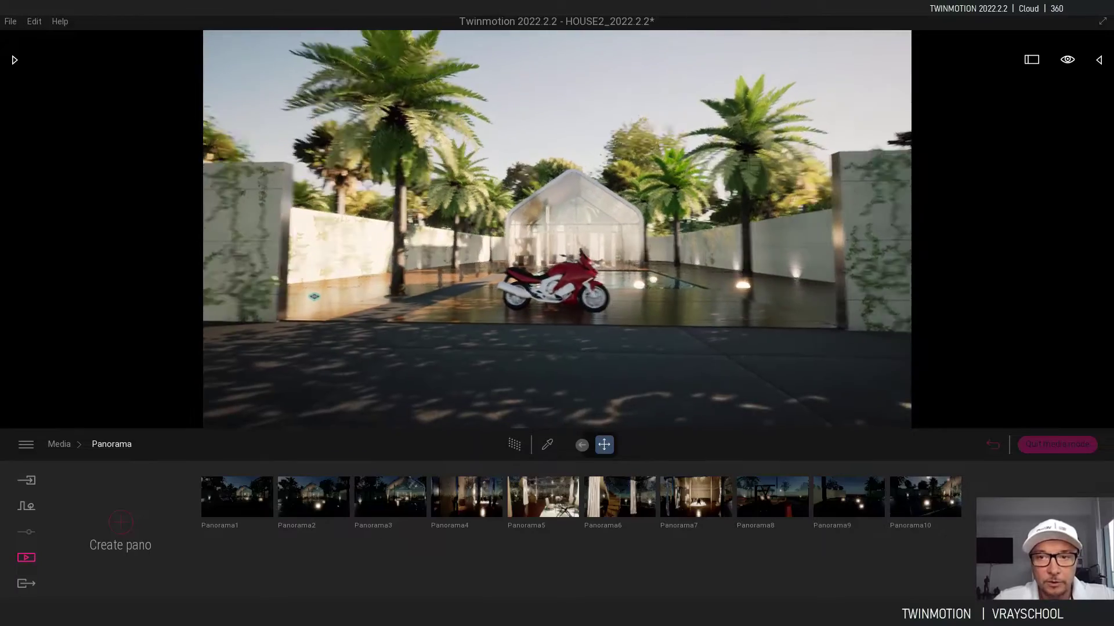
pyautogui.press('e')
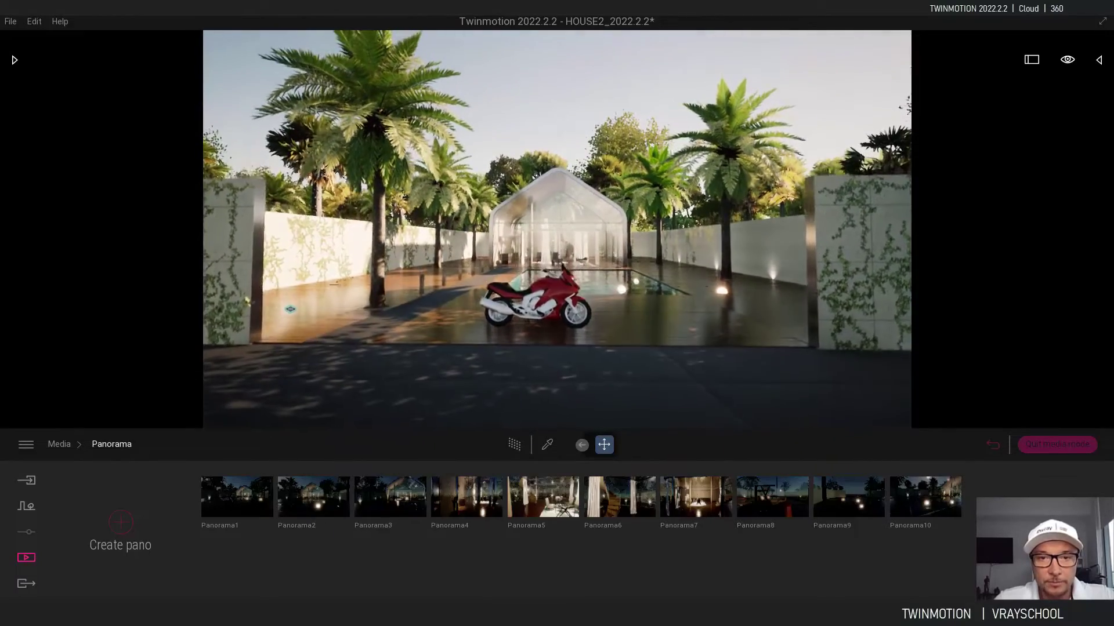
pyautogui.moveTo(544, 219); pyautogui.dragTo(547, 219)
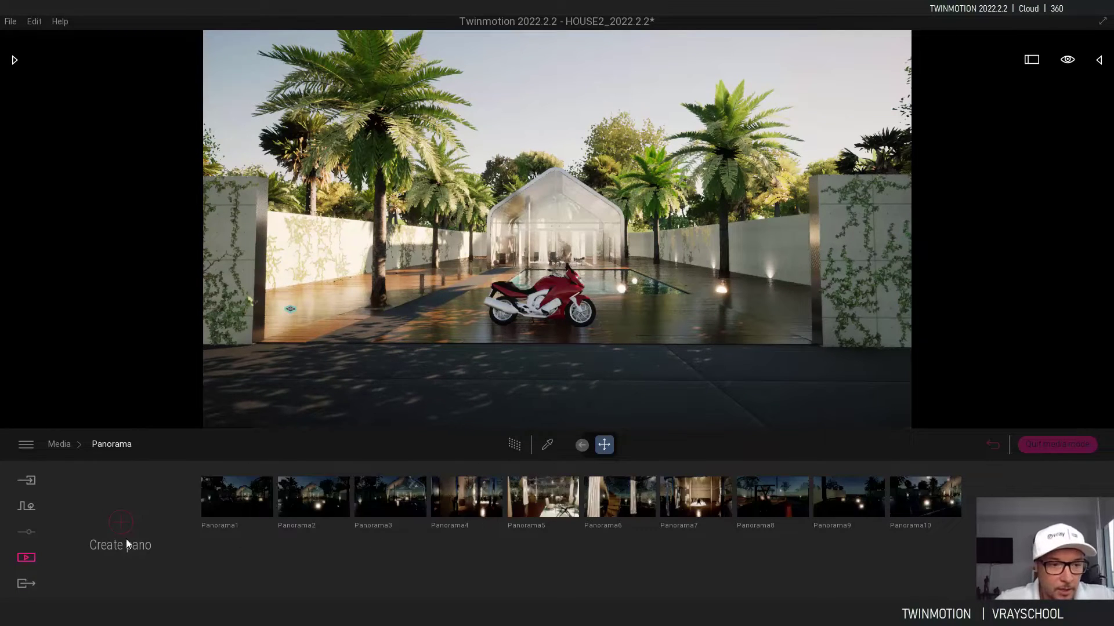
pyautogui.click(120, 522)
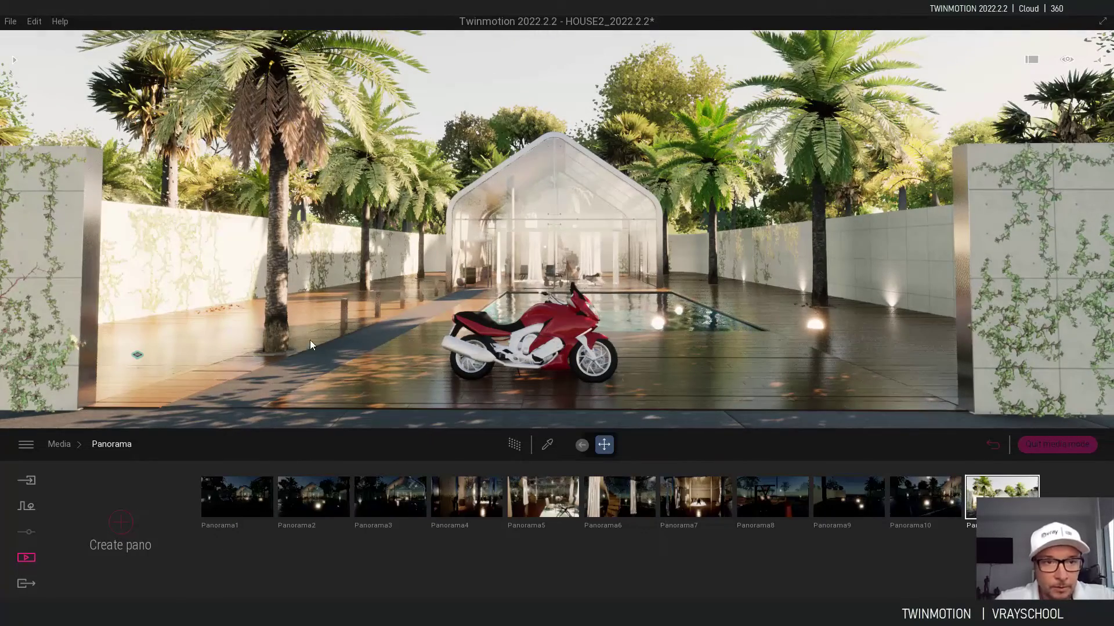
# Move past the motorbike toward the pool and save that view as Panorama12
pyautogui.press('w')
pyautogui.moveTo(271, 358); pyautogui.dragTo(502, 325, button='middle')
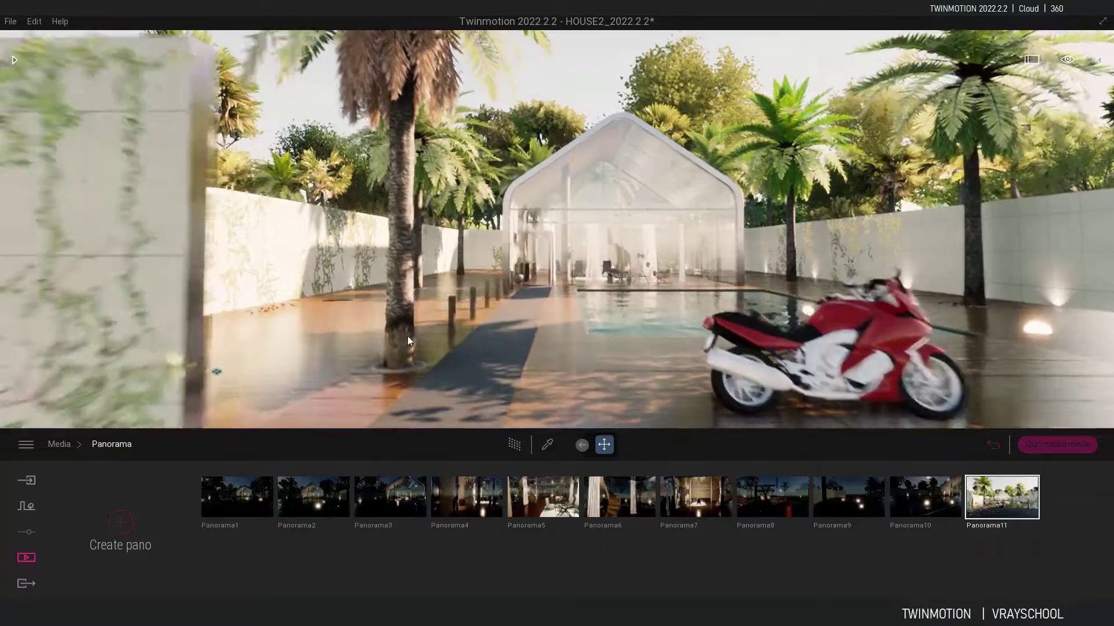
pyautogui.press('w')
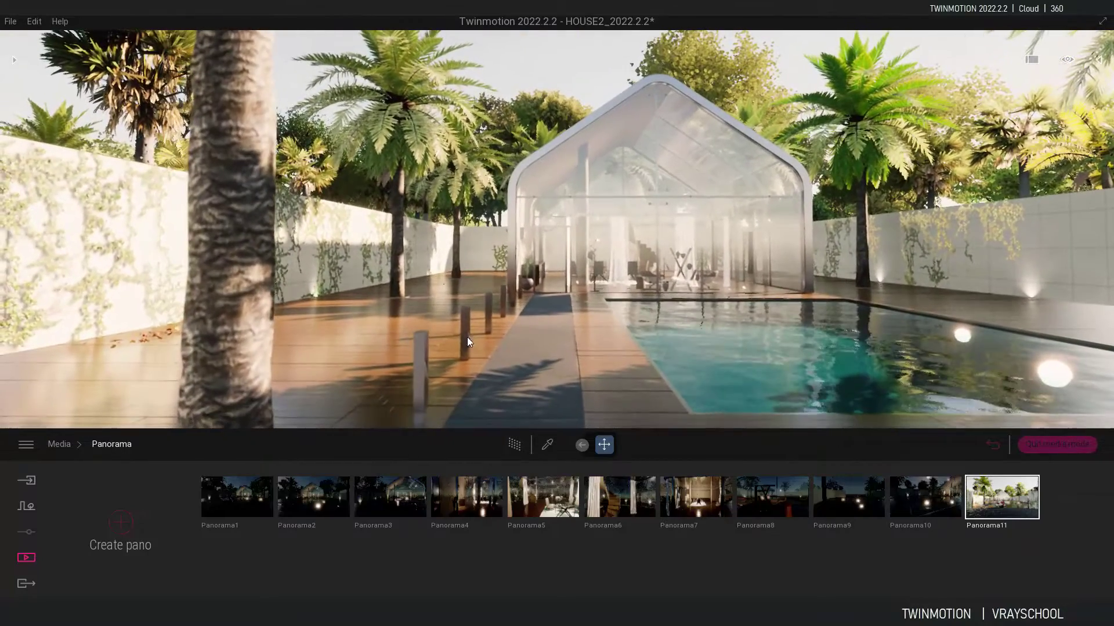
pyautogui.click(124, 523)
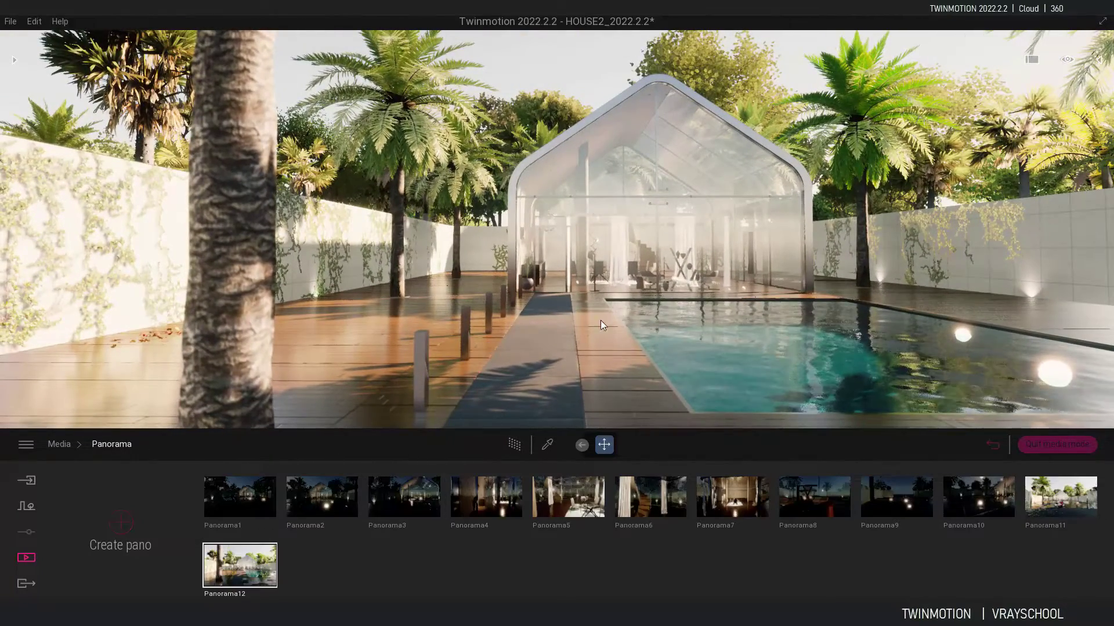
pyautogui.press('w')
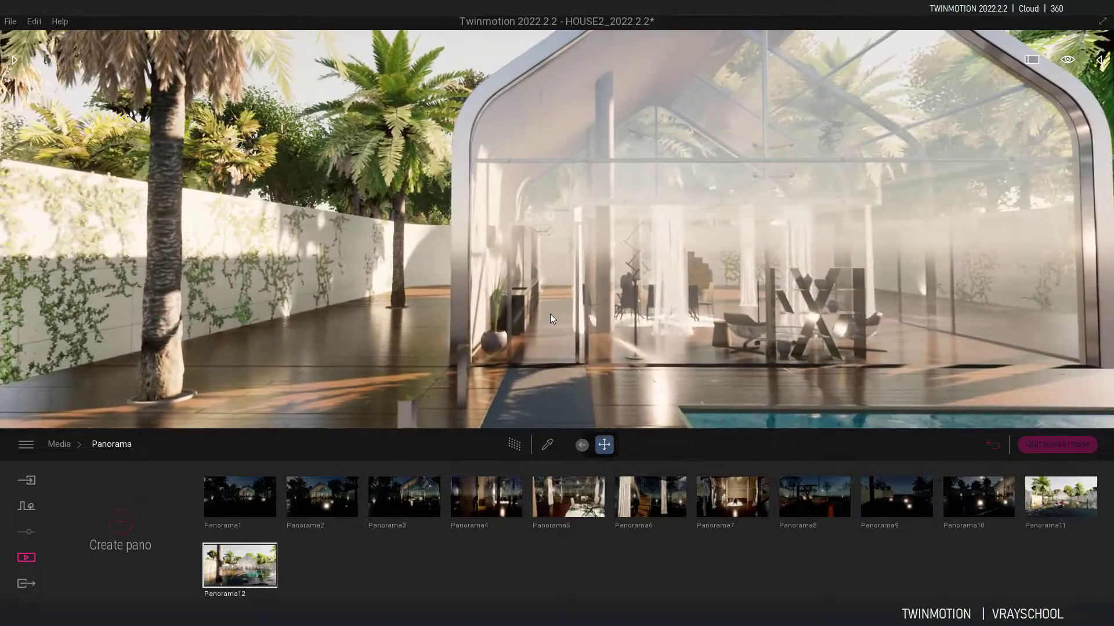
# Capture Panorama13 of the deck and pool, then Panorama14 entering the glass house
pyautogui.press('w')
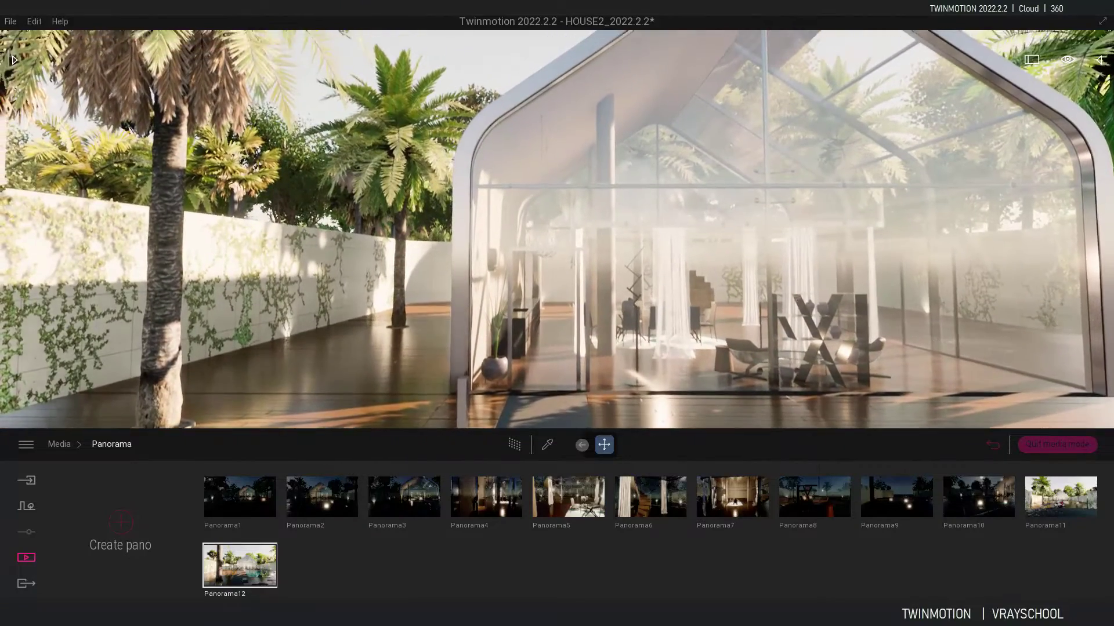
pyautogui.moveTo(552, 313); pyautogui.dragTo(551, 243, button='middle')
pyautogui.press('w')
pyautogui.click(121, 522)
pyautogui.press('w')
pyautogui.press('w')
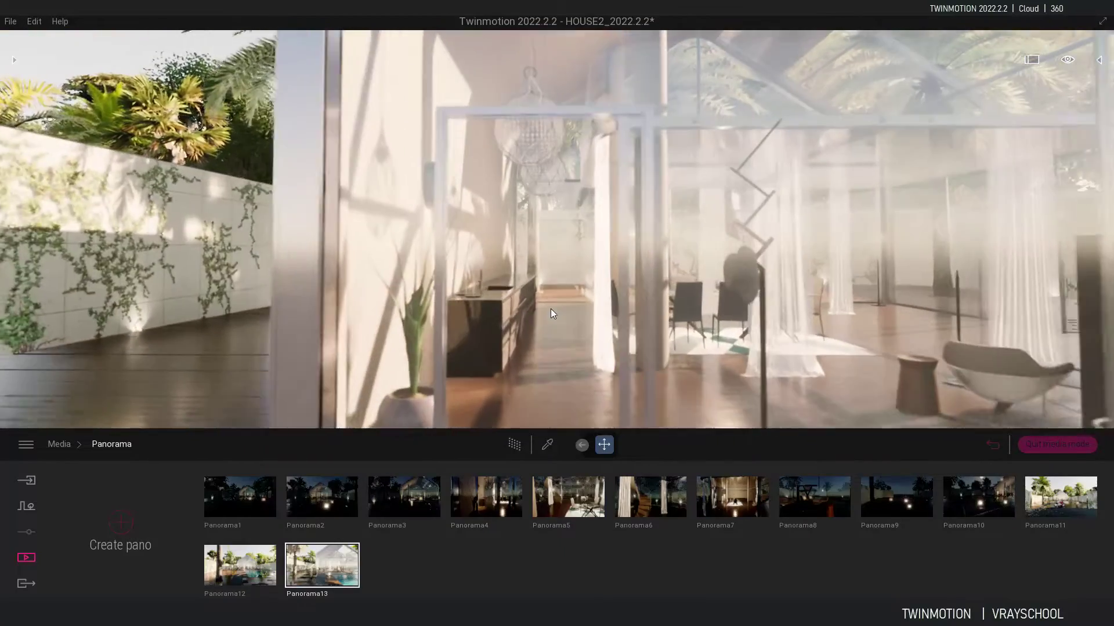
# Capture Panorama15 facing the curtains and chairs, and Panorama16 facing the staircase and dining table
pyautogui.press('w')
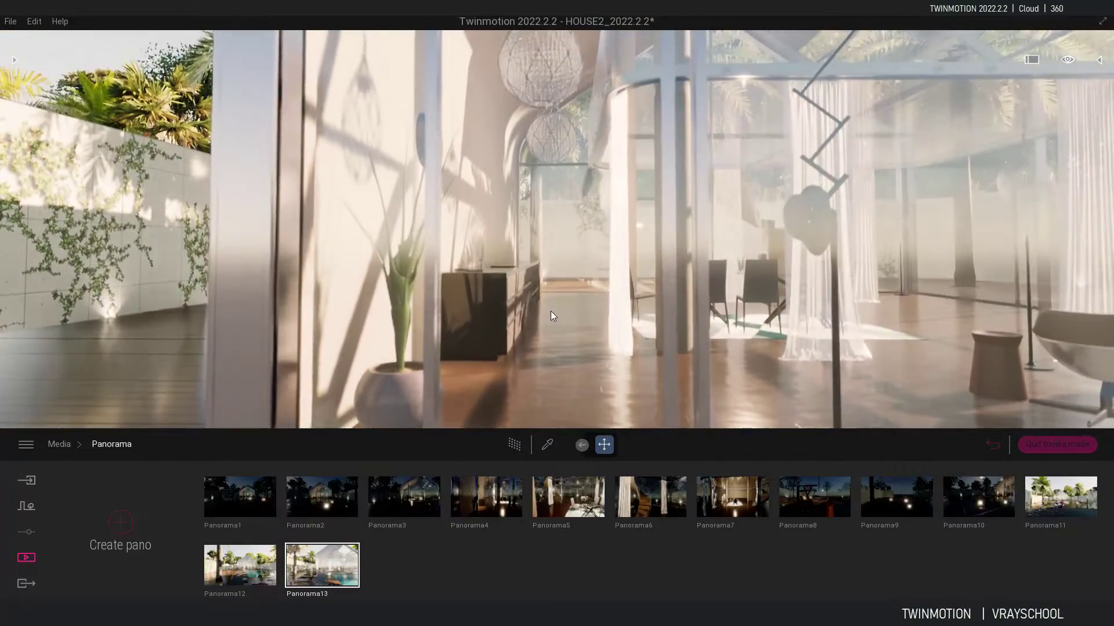
pyautogui.click(120, 522)
pyautogui.press('w')
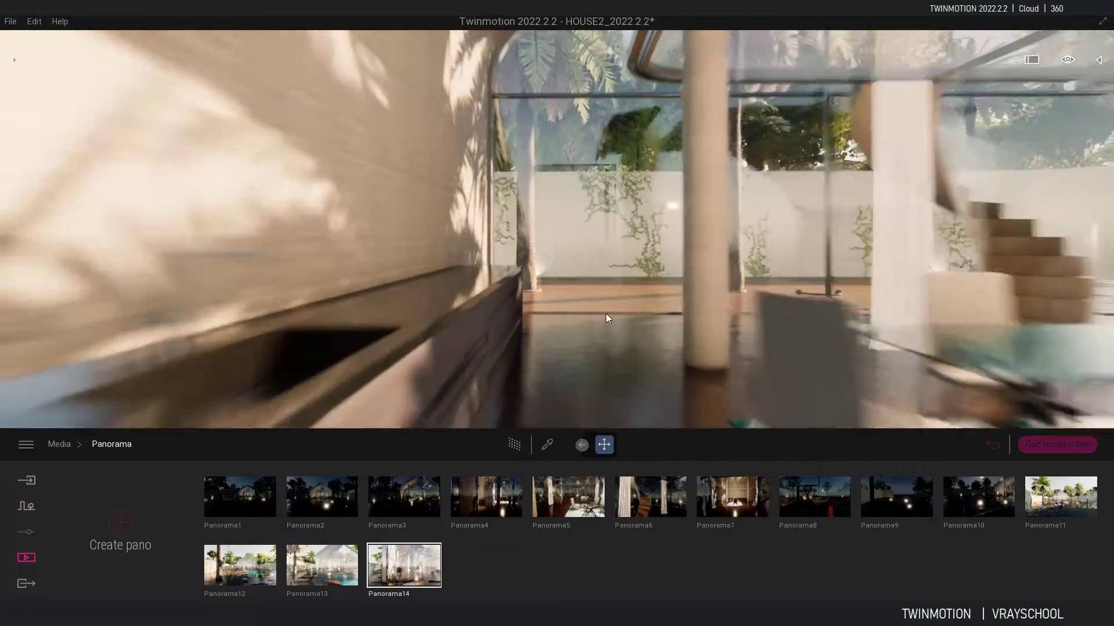
pyautogui.press('s')
pyautogui.moveTo(611, 313); pyautogui.dragTo(887, 309, button='right')
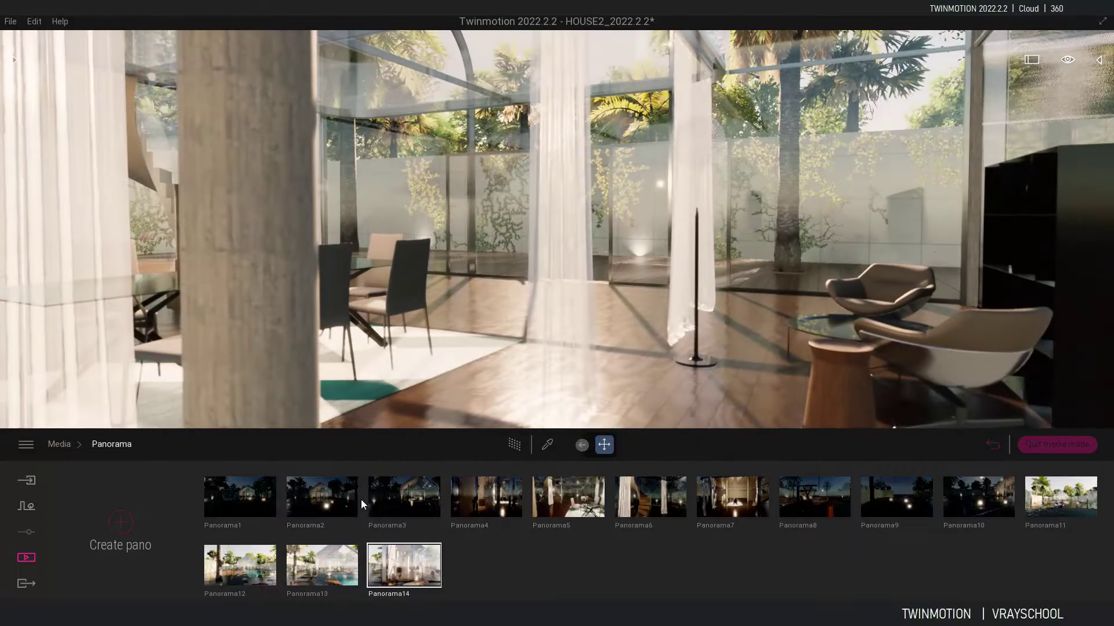
pyautogui.click(128, 525)
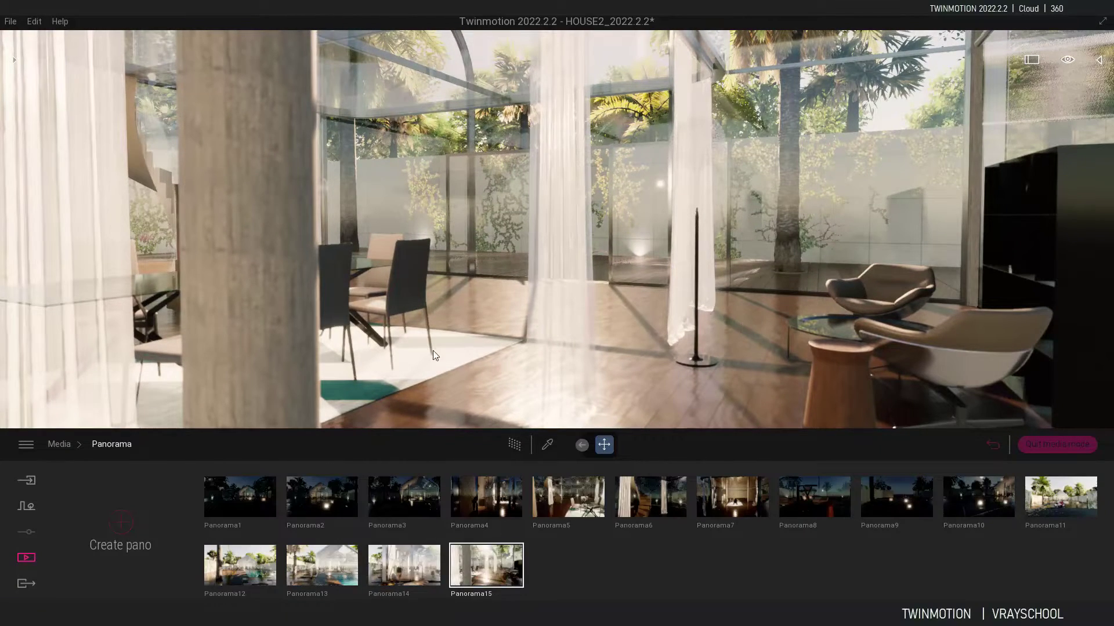
pyautogui.moveTo(374, 293); pyautogui.dragTo(667, 305, button='right')
pyautogui.press('w')
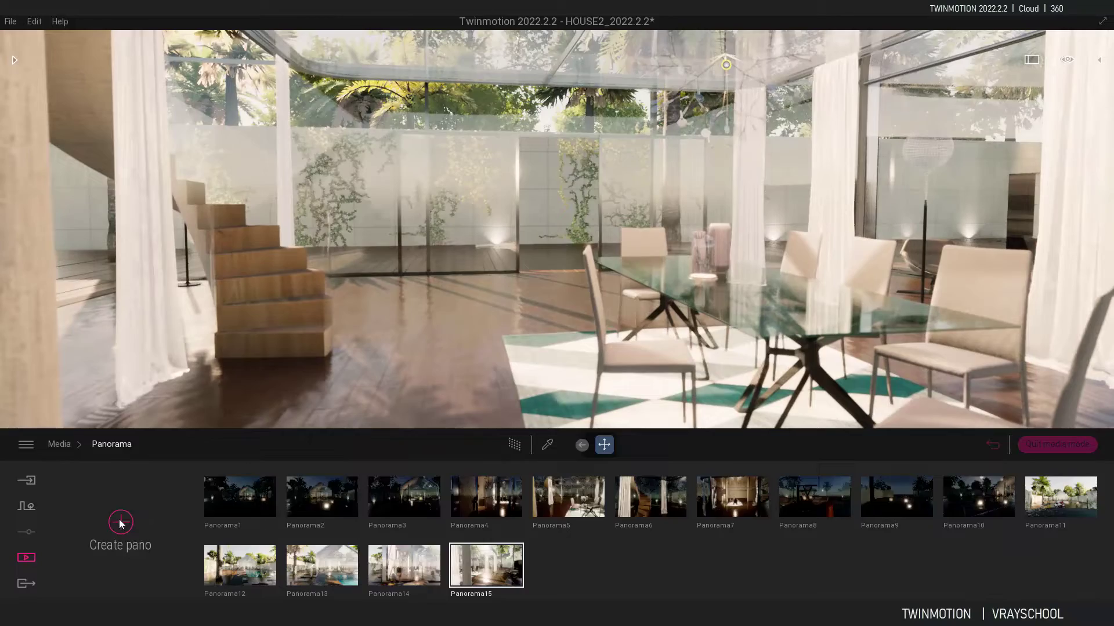
pyautogui.click(120, 523)
# Look around the dining area and save the view toward the glass dining table as Panorama17
pyautogui.moveTo(336, 361); pyautogui.dragTo(341, 328)
pyautogui.press('w')
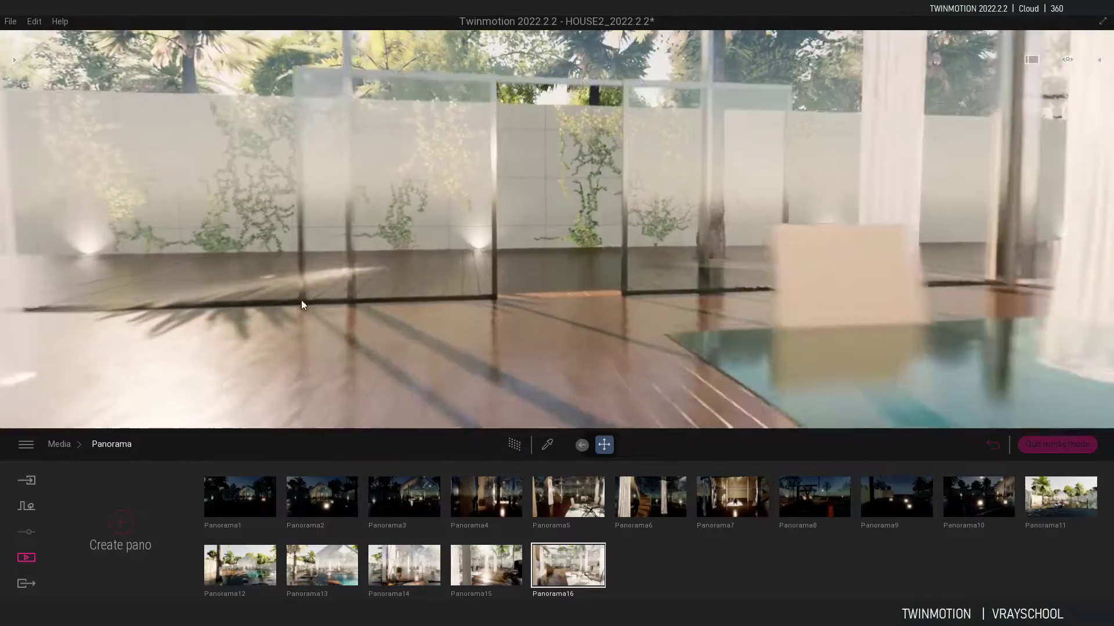
pyautogui.moveTo(276, 252); pyautogui.dragTo(406, 256, button='right')
pyautogui.moveTo(267, 244); pyautogui.dragTo(145, 233)
pyautogui.moveTo(145, 228); pyautogui.dragTo(75, 210, button='right')
pyautogui.press('q')
pyautogui.moveTo(87, 221); pyautogui.dragTo(78, 228)
pyautogui.click(114, 524)
# Turn toward the planted wall and pool, edge forward, then pull back and lower the camera
pyautogui.moveTo(244, 274); pyautogui.dragTo(228, 213)
pyautogui.press('w')
pyautogui.moveTo(225, 213); pyautogui.dragTo(221, 189, button='right')
pyautogui.press('s')
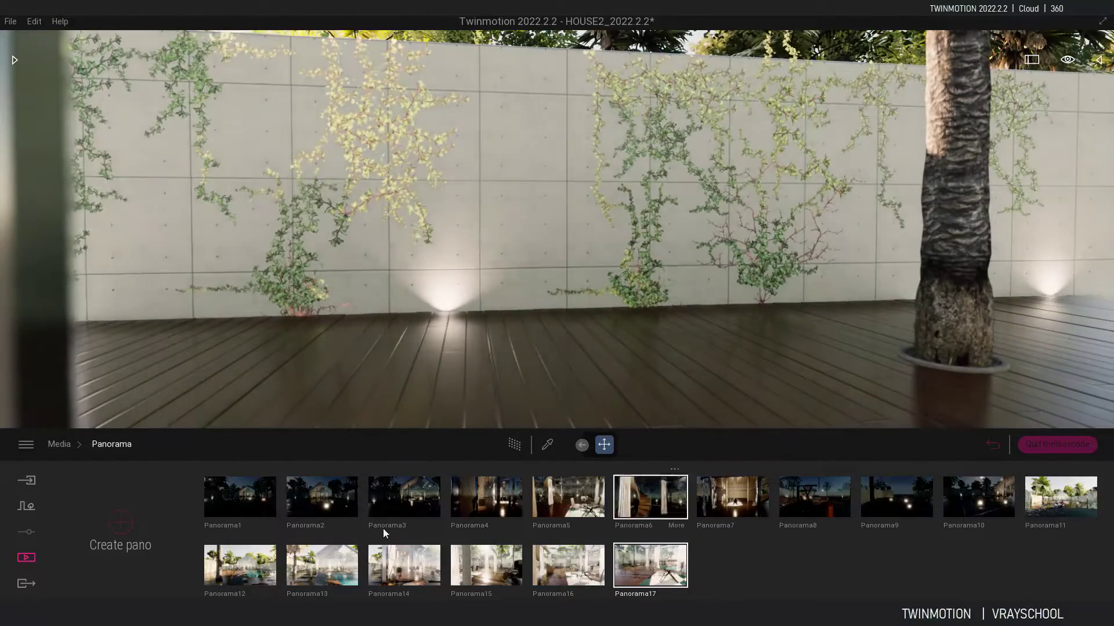
# Save Panorama18, then turn toward the deck, pool and motorcycle and save Panorama19
pyautogui.click(108, 518)
pyautogui.scroll(2, 660, 242)
pyautogui.moveTo(660, 243); pyautogui.dragTo(859, 248, button='right')
pyautogui.scroll(3, 740, 221)
pyautogui.moveTo(764, 217); pyautogui.dragTo(875, 219, button='right')
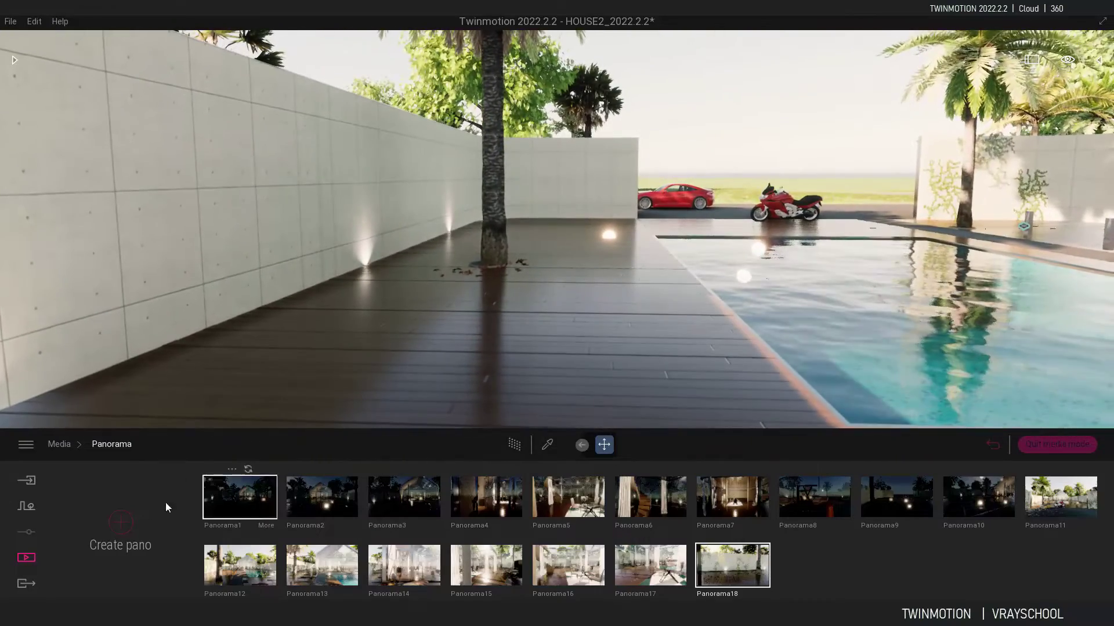
pyautogui.click(120, 522)
# Move toward the car and motorbike and save that view as Panorama20
pyautogui.moveTo(746, 294); pyautogui.dragTo(632, 205)
pyautogui.scroll(2, 631, 206)
pyautogui.moveTo(632, 207); pyautogui.dragTo(655, 160, button='right')
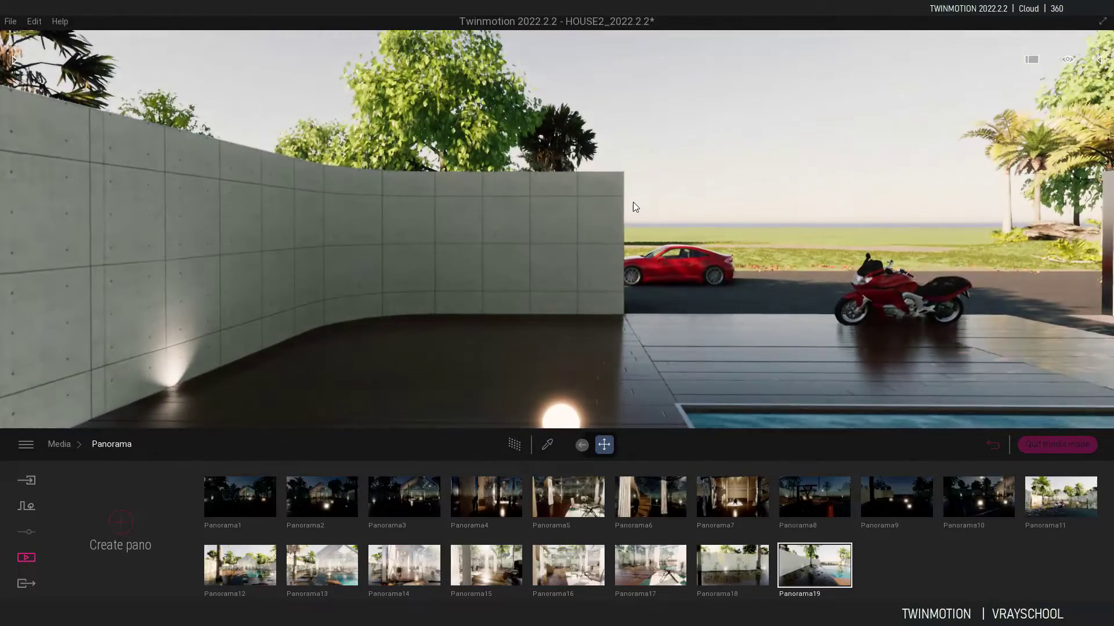
pyautogui.moveTo(632, 206); pyautogui.dragTo(632, 186, button='middle')
pyautogui.click(120, 523)
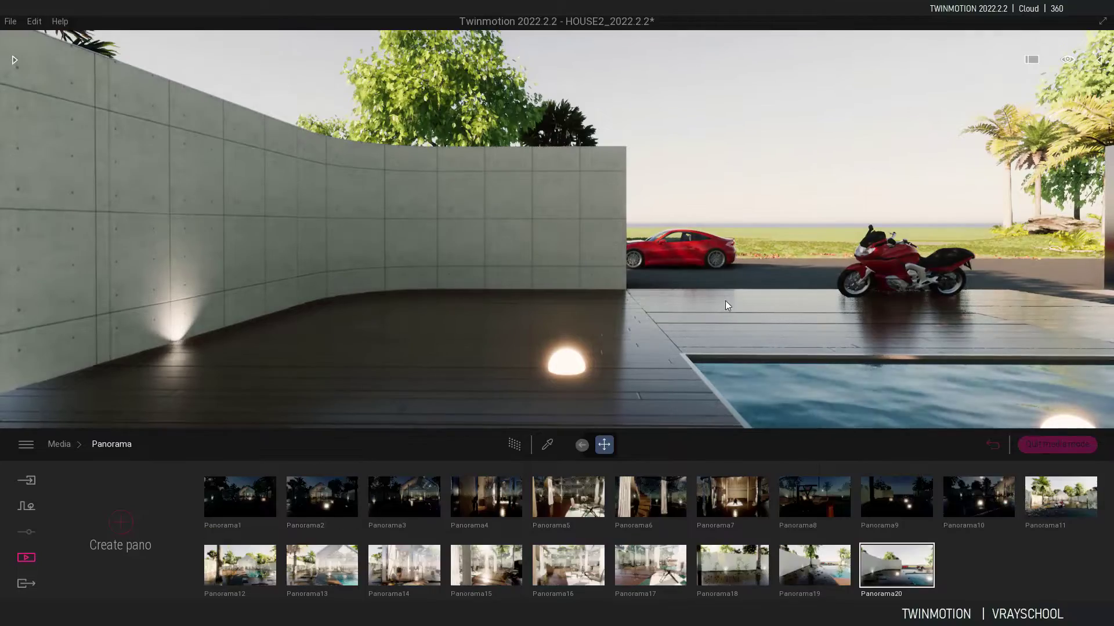
# Capture Panorama21 facing the motorcycle and palm trees, then turn toward the pool and glass house
pyautogui.scroll(3, 719, 274)
pyautogui.moveTo(851, 270); pyautogui.dragTo(558, 326)
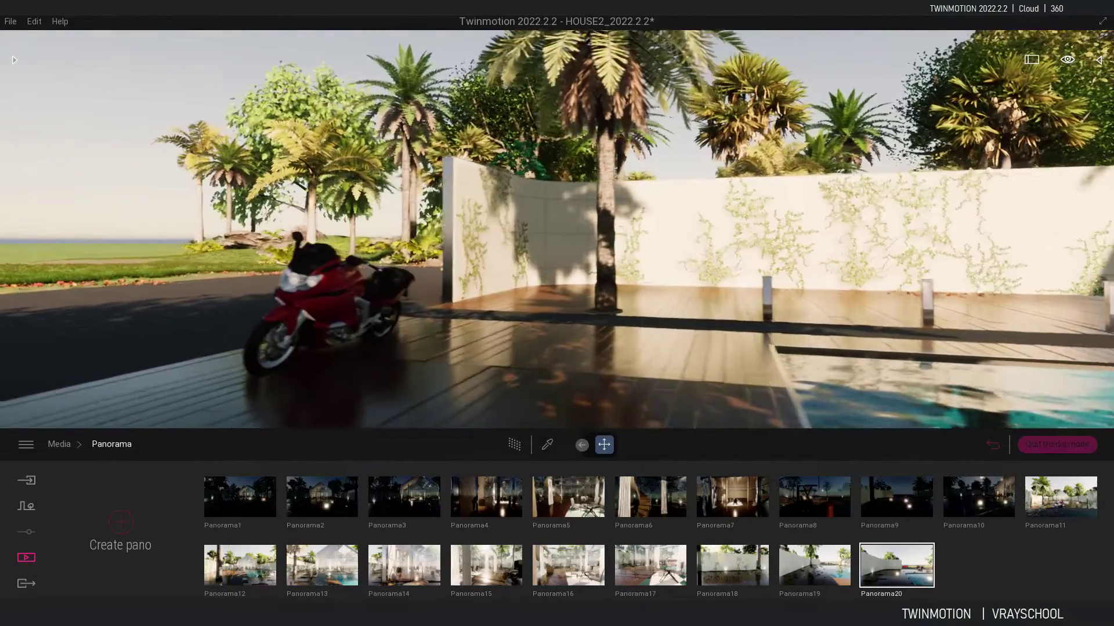
pyautogui.moveTo(555, 330); pyautogui.dragTo(494, 332, button='middle')
pyautogui.scroll(-2, 494, 332)
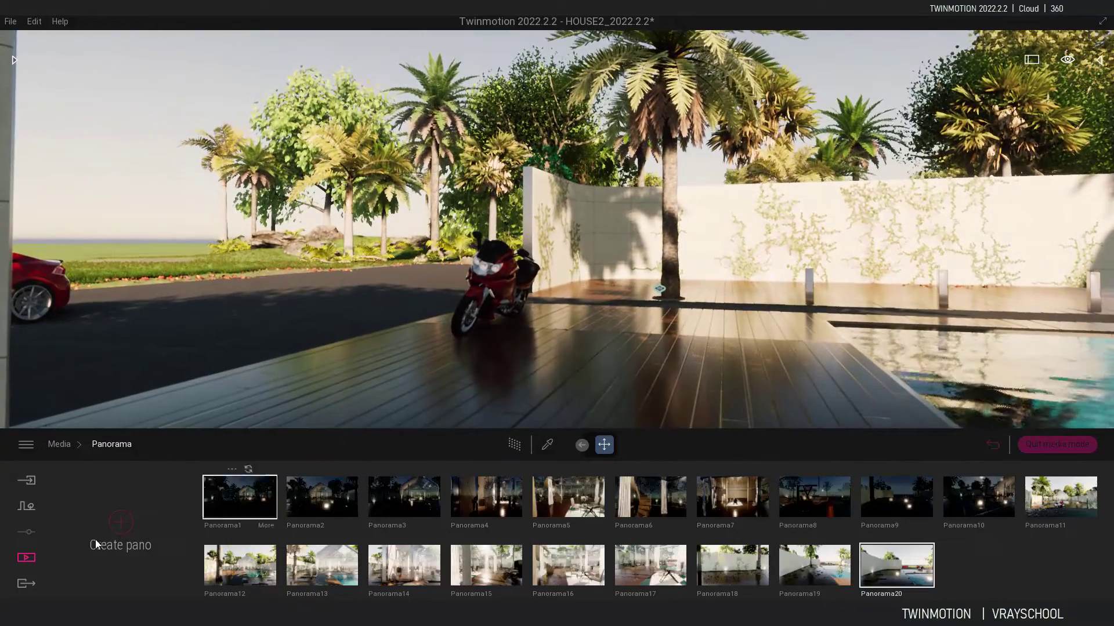
pyautogui.click(120, 523)
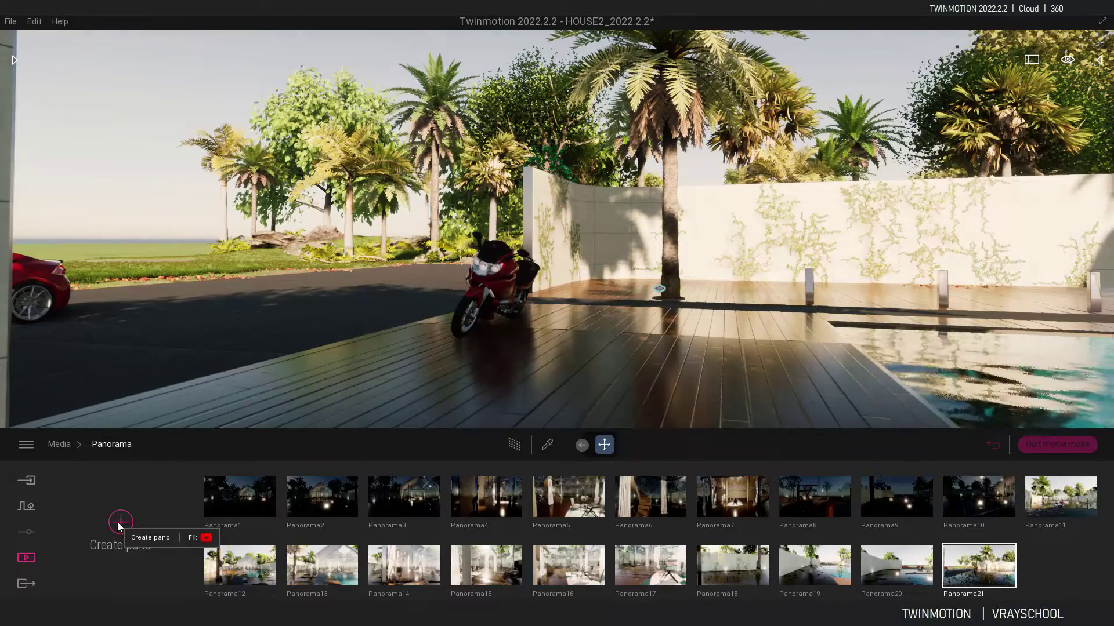
pyautogui.moveTo(585, 287); pyautogui.dragTo(870, 289, button='right')
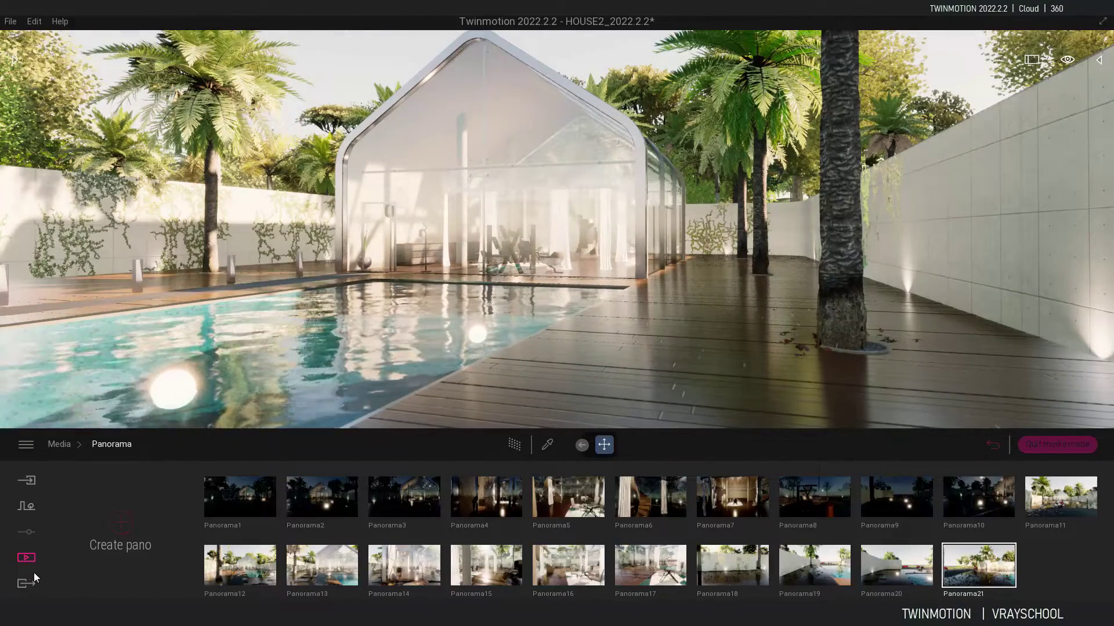
# Create a new Panorama set2 under Panorama sets and start adding panoramas to it
pyautogui.click(25, 558)
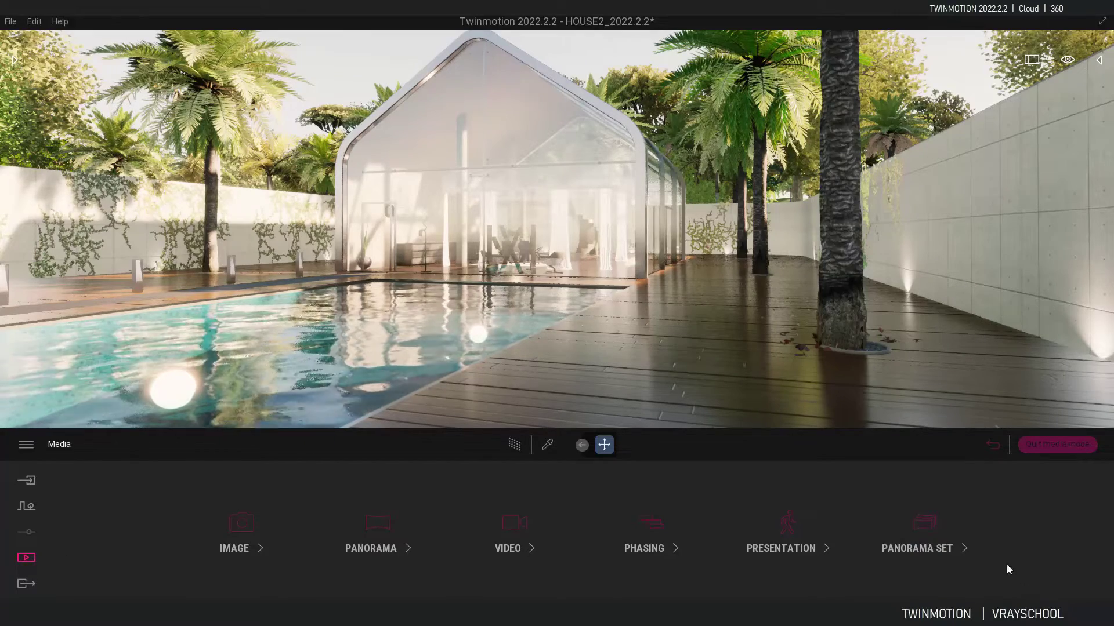
pyautogui.click(925, 526)
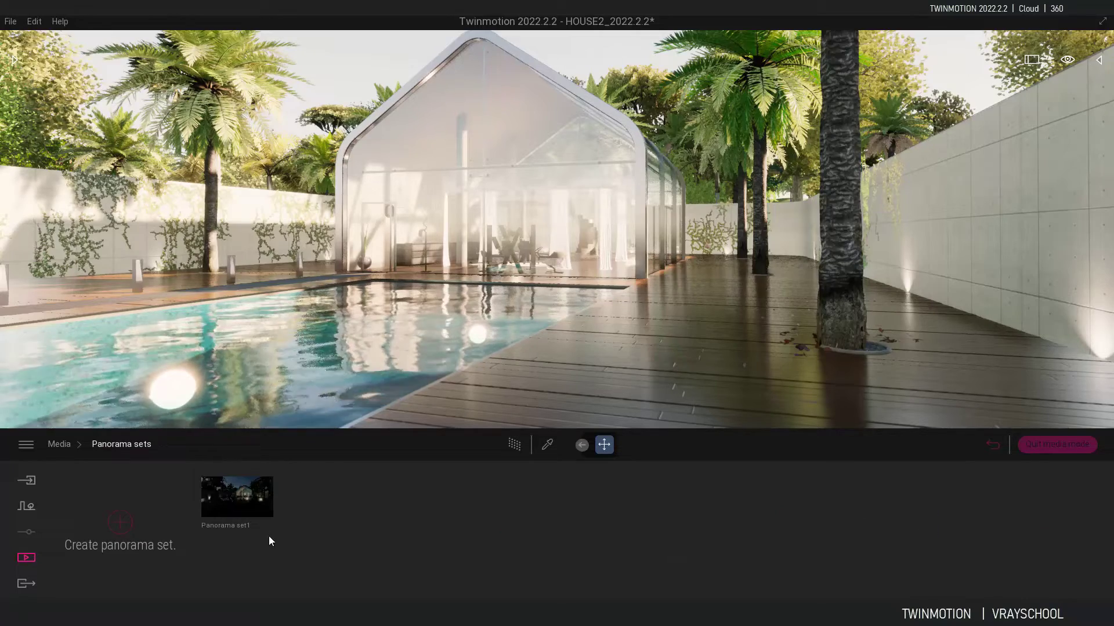
pyautogui.click(122, 525)
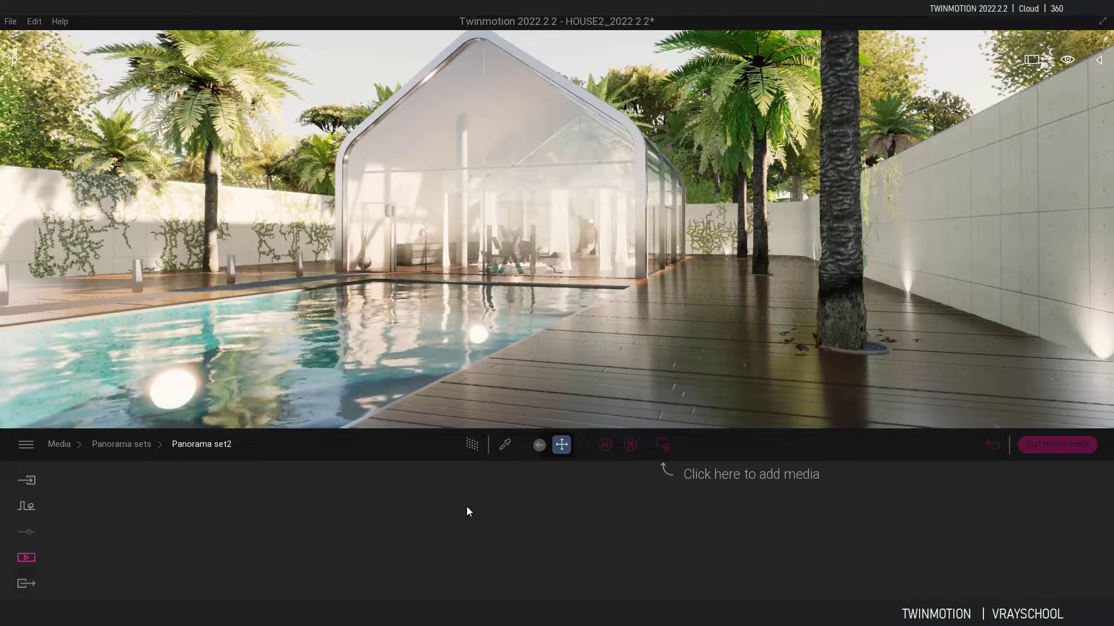
pyautogui.click(662, 446)
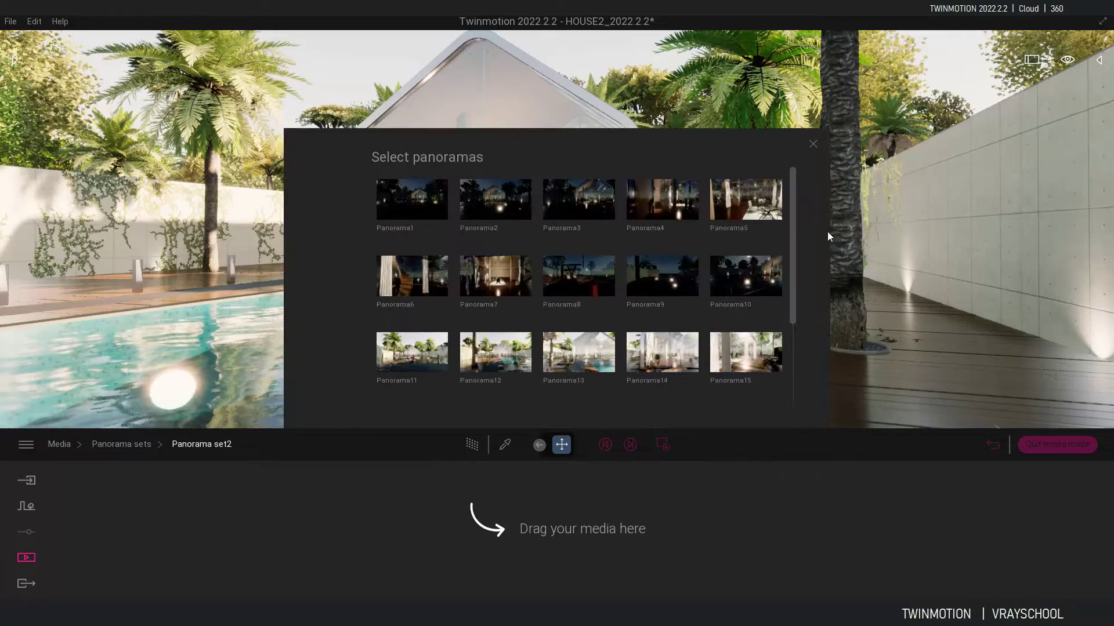
# Select Panorama11 through Panorama21 in the Select panoramas picker
pyautogui.moveTo(792, 222); pyautogui.dragTo(796, 332)
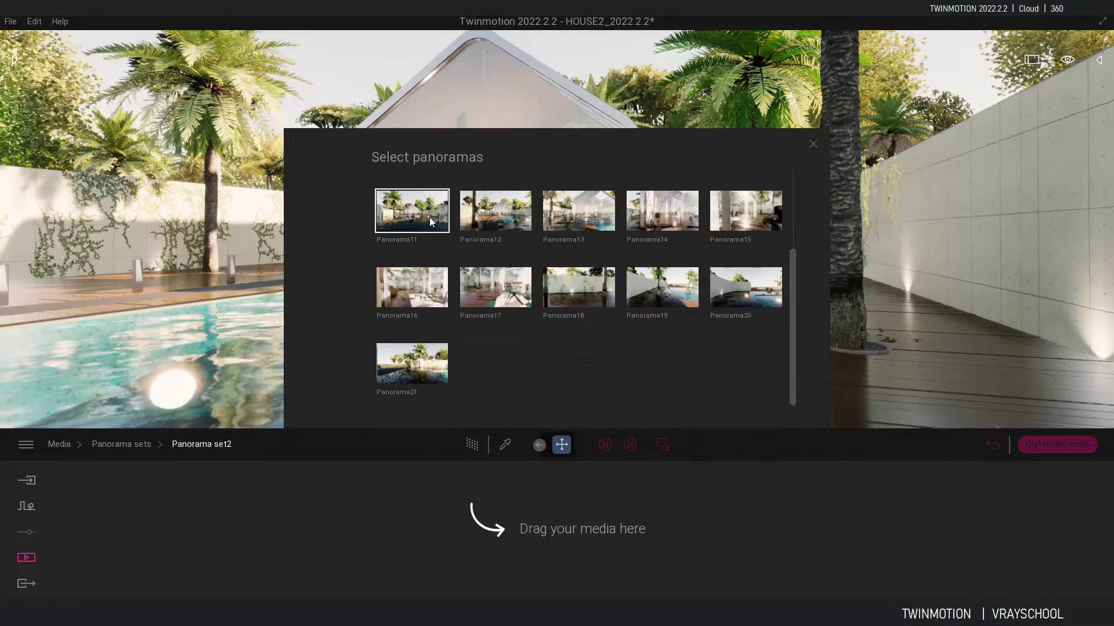
pyautogui.click(496, 211)
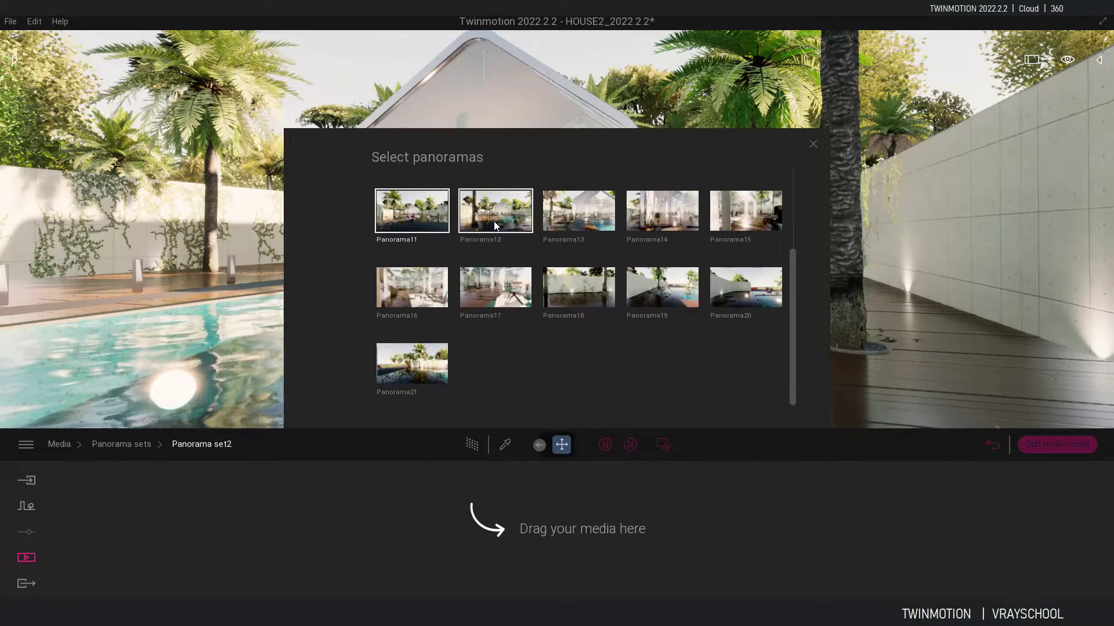
pyautogui.click(420, 216)
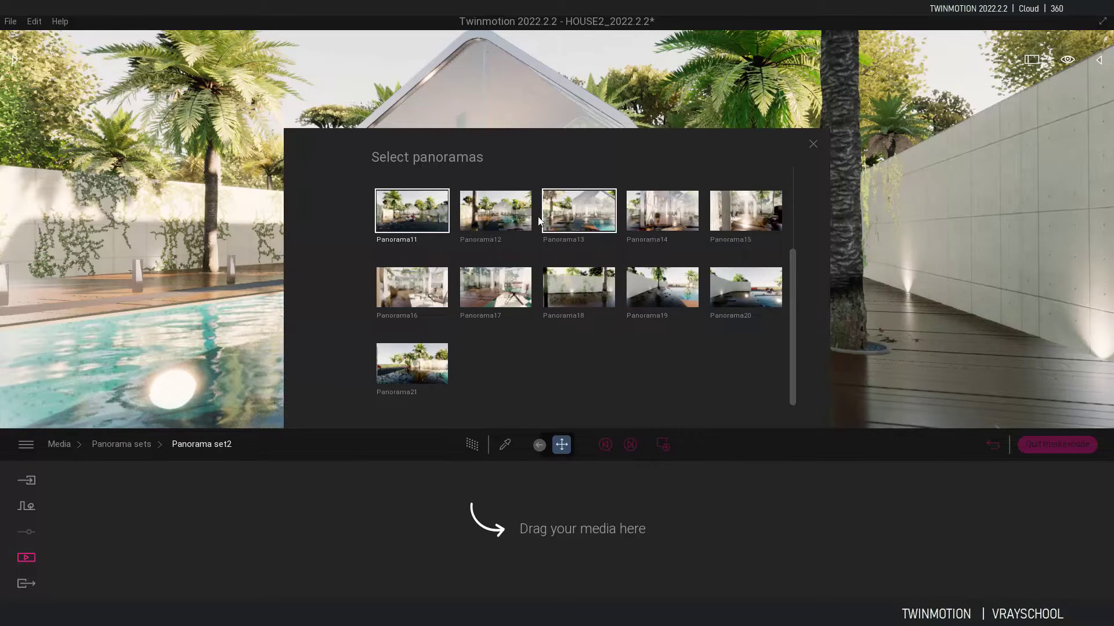
pyautogui.click(587, 220)
pyautogui.click(667, 225)
pyautogui.click(745, 211)
pyautogui.click(408, 287)
pyautogui.click(496, 289)
pyautogui.click(563, 286)
pyautogui.click(655, 285)
pyautogui.click(745, 284)
pyautogui.click(437, 358)
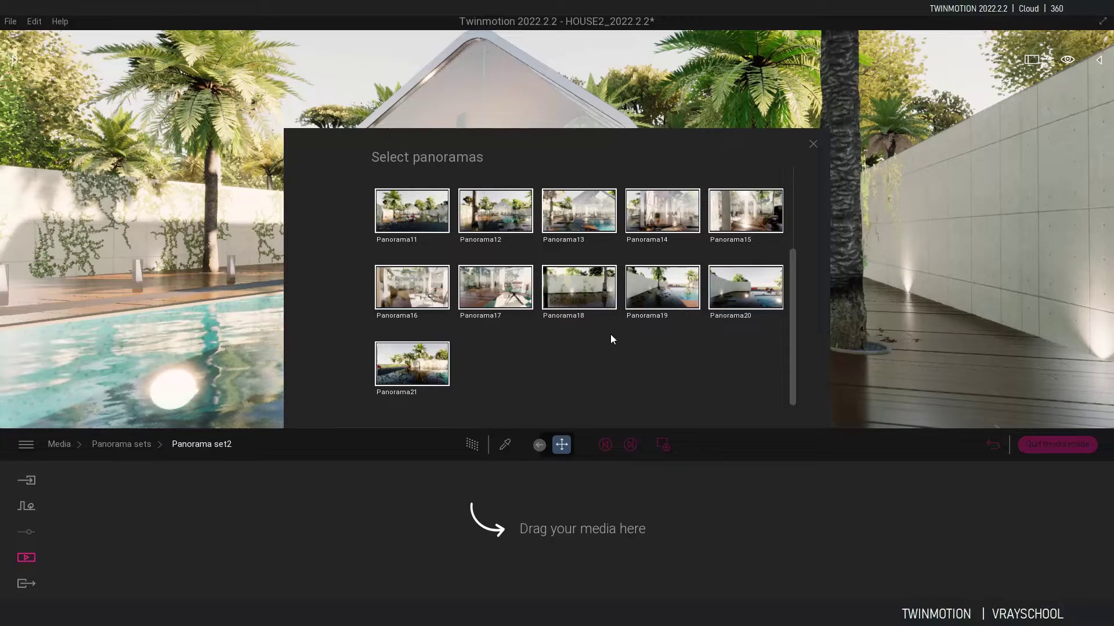
# Drop the selected panoramas into Panorama set2, close the picker, and show the Export options
pyautogui.scroll(1, 610, 334)
pyautogui.scroll(-1, 610, 334)
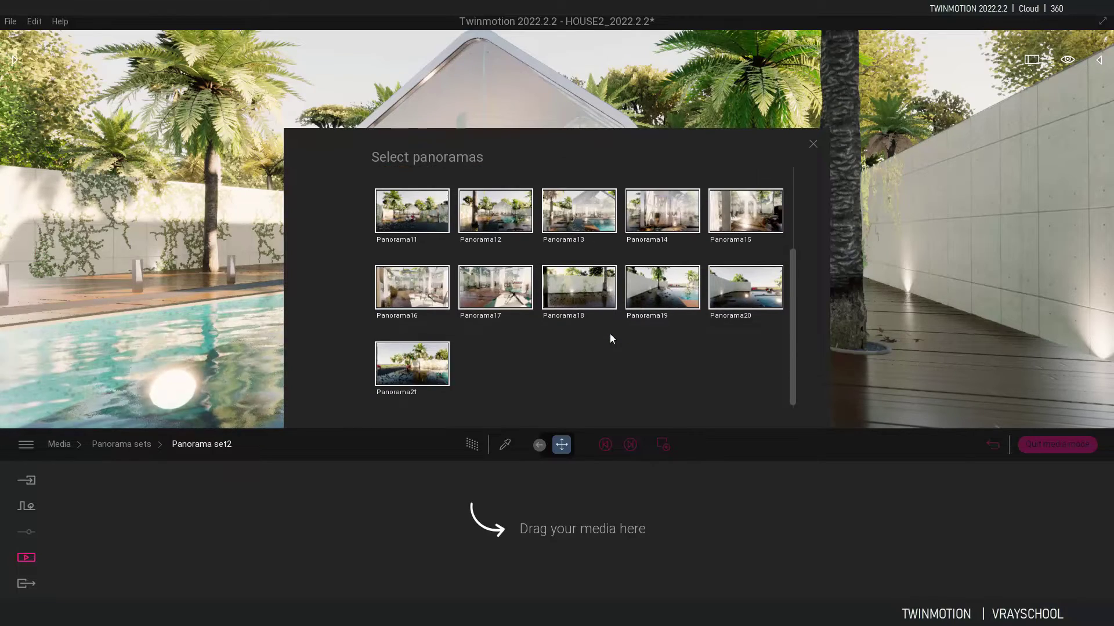
pyautogui.moveTo(417, 365); pyautogui.dragTo(561, 556)
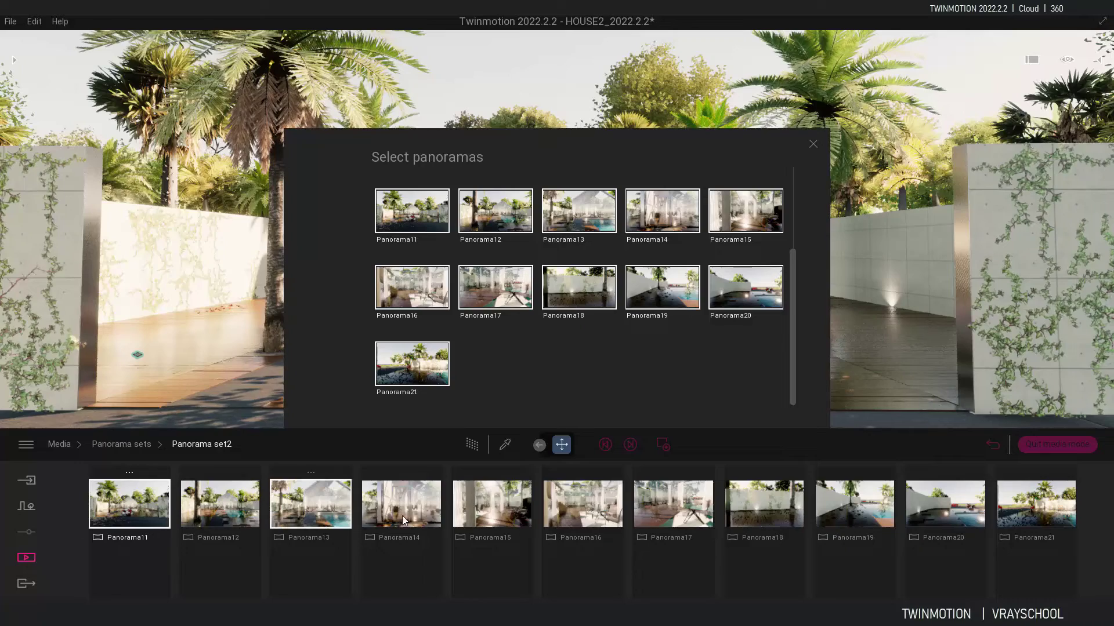
pyautogui.click(812, 144)
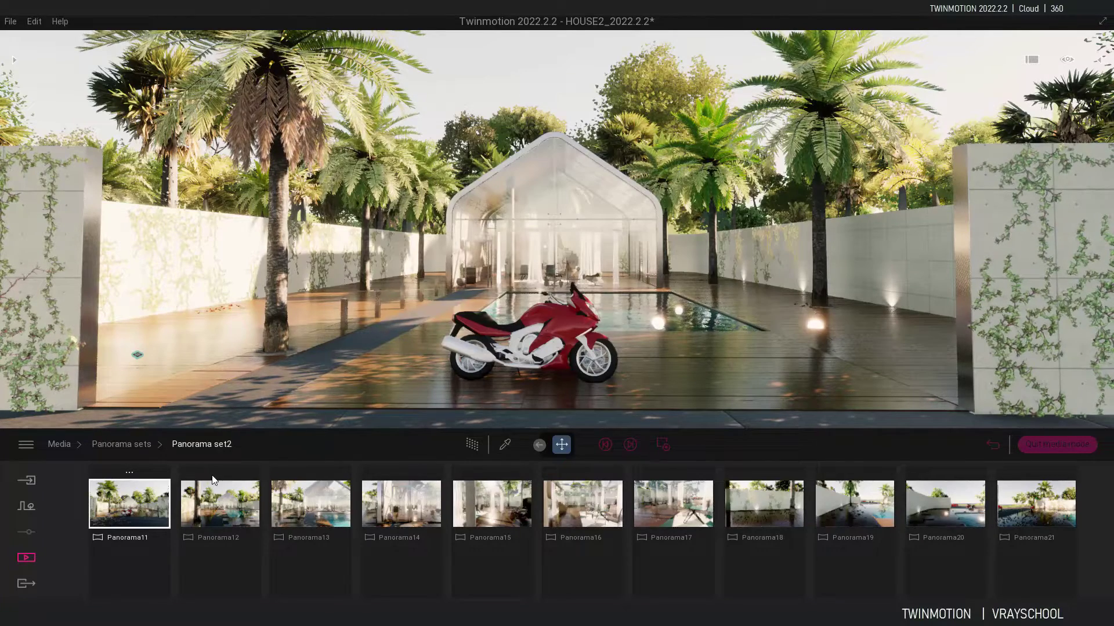
pyautogui.click(121, 443)
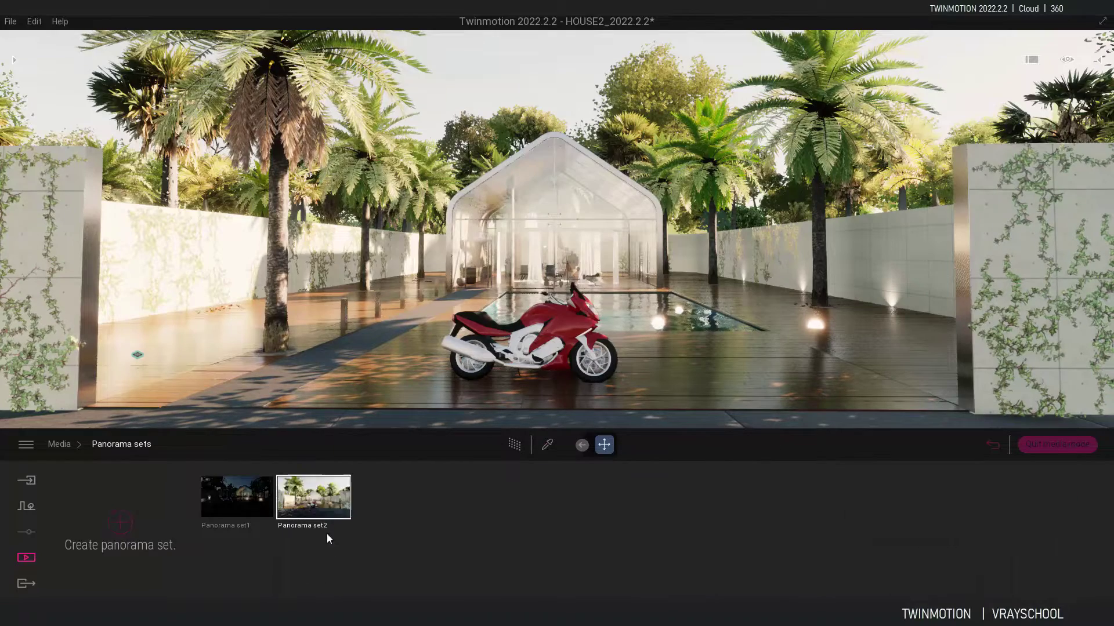
pyautogui.click(26, 583)
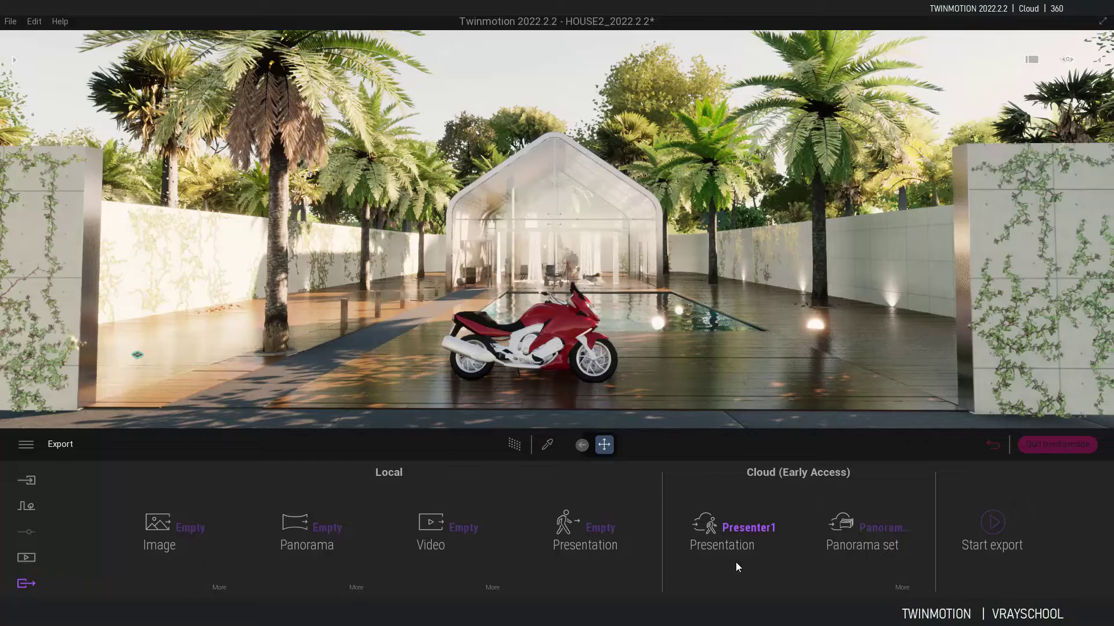
# Mark only Panorama set2 for cloud panorama set export and deselect Presenter1 from cloud presentations
pyautogui.click(882, 528)
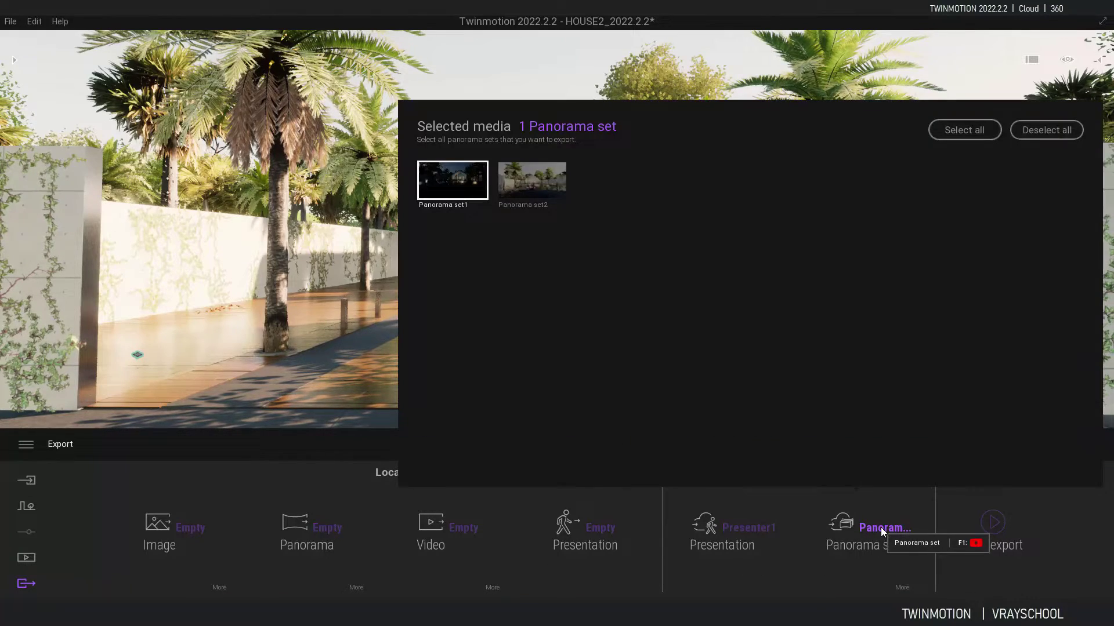
pyautogui.click(532, 180)
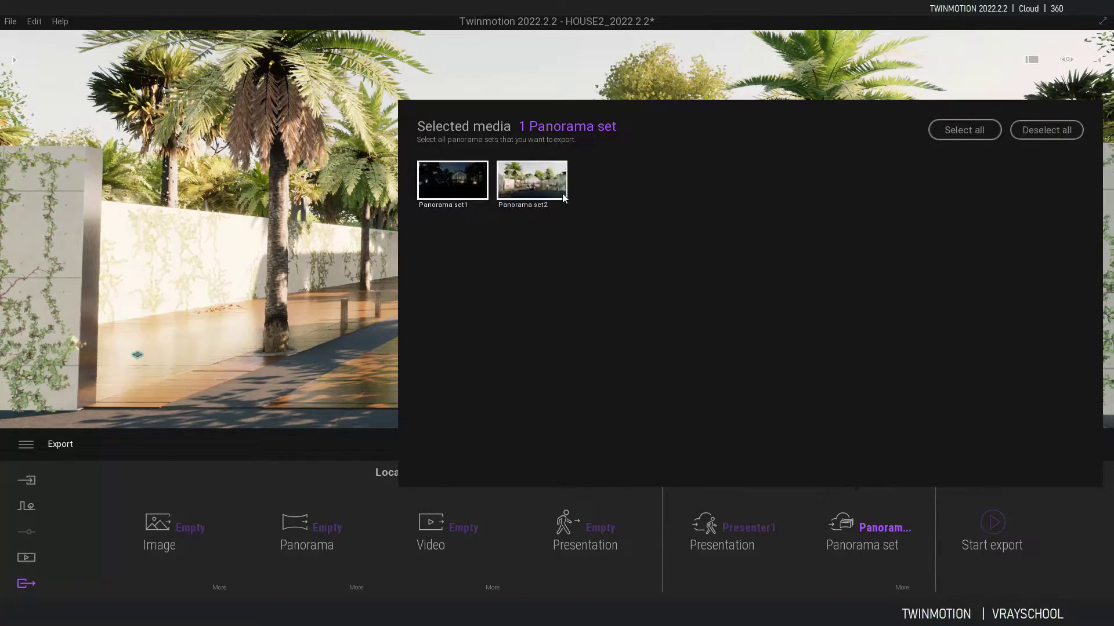
pyautogui.click(454, 189)
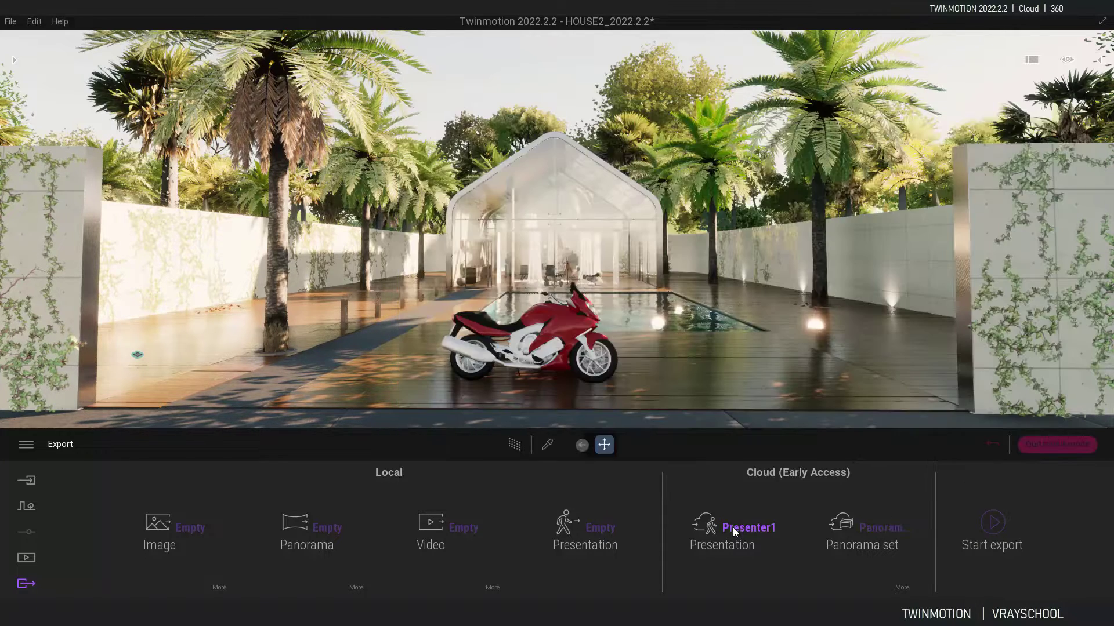
pyautogui.click(733, 529)
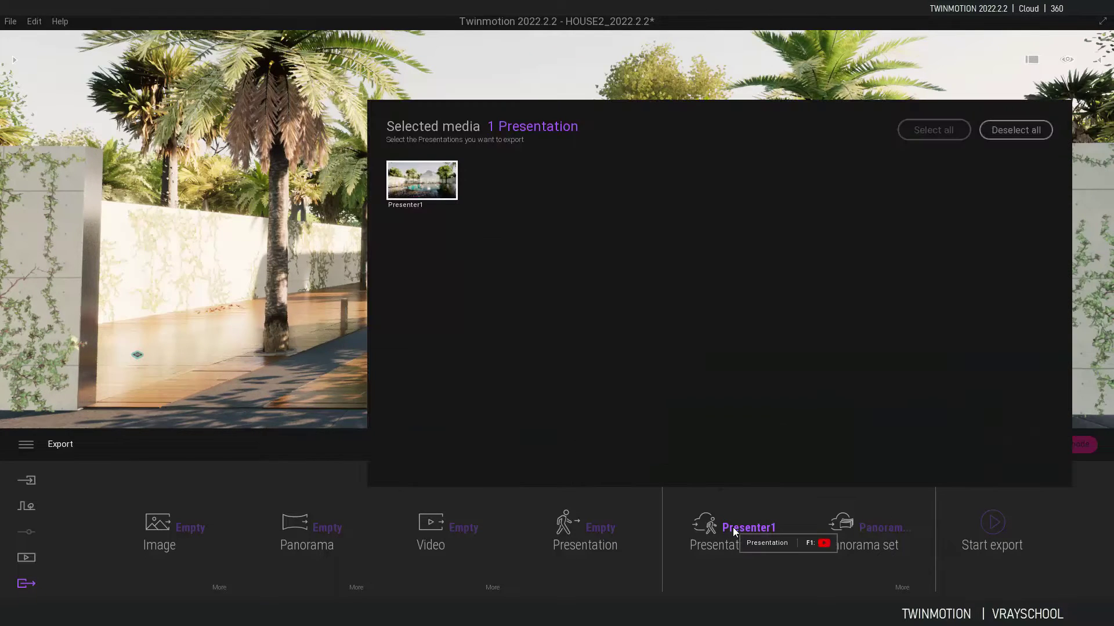
pyautogui.click(439, 194)
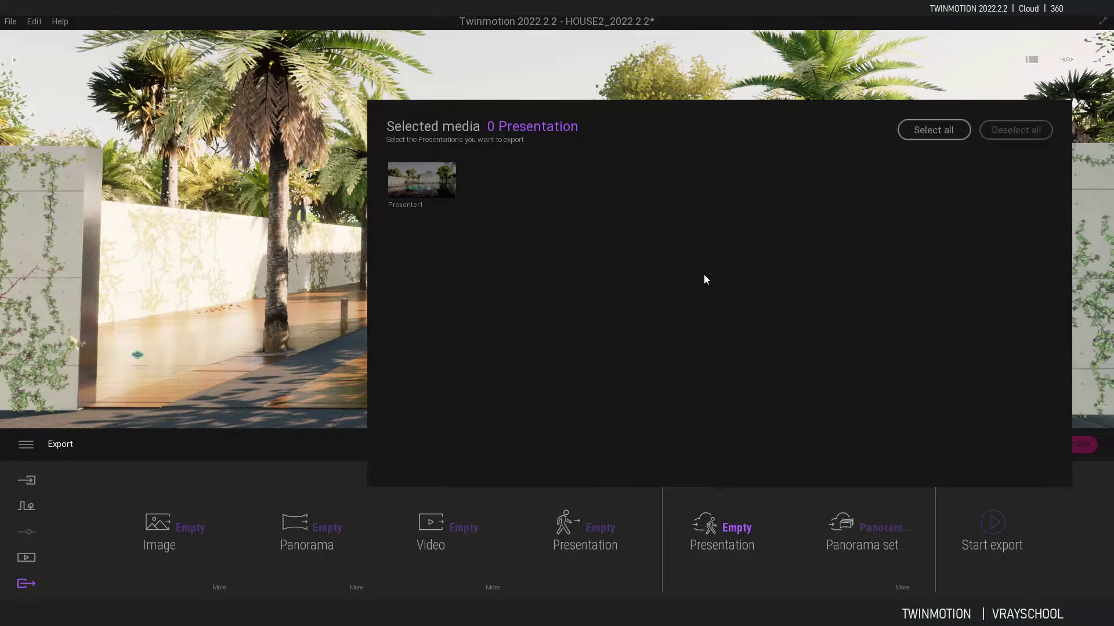
pyautogui.press('Escape')
# Confirm the local presentation, video, panorama and image export slots are all empty
pyautogui.click(599, 527)
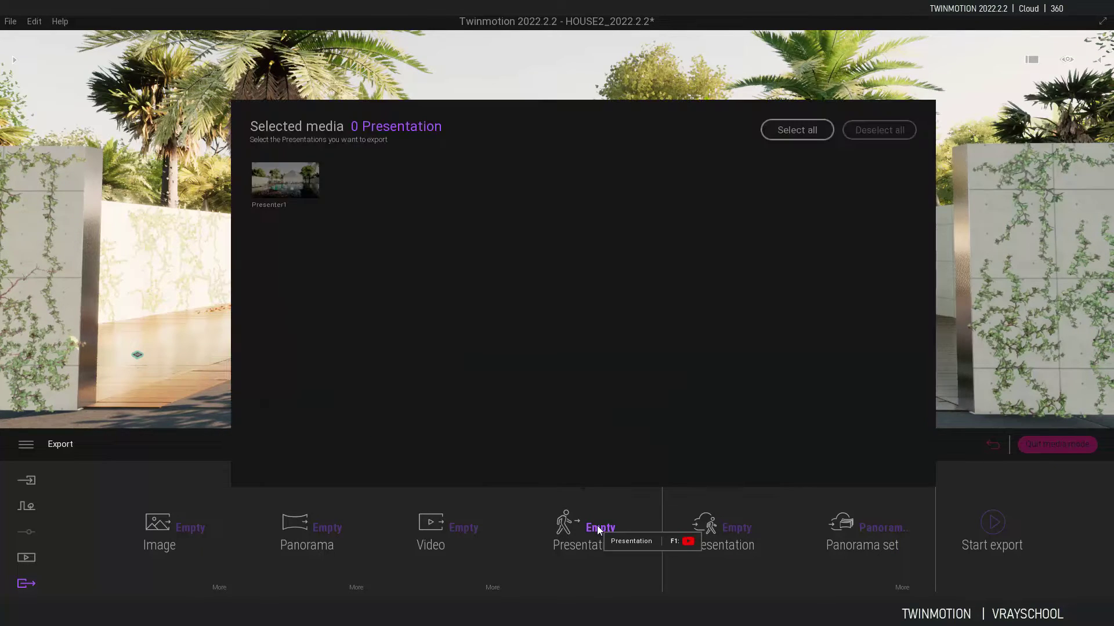
pyautogui.click(464, 529)
pyautogui.click(321, 527)
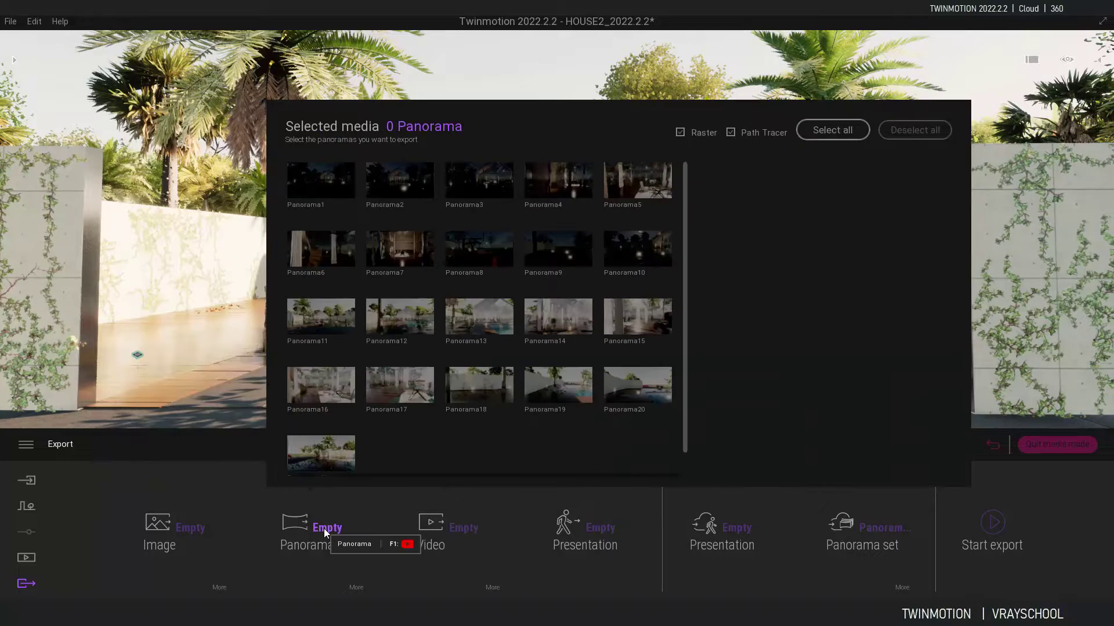
pyautogui.click(206, 527)
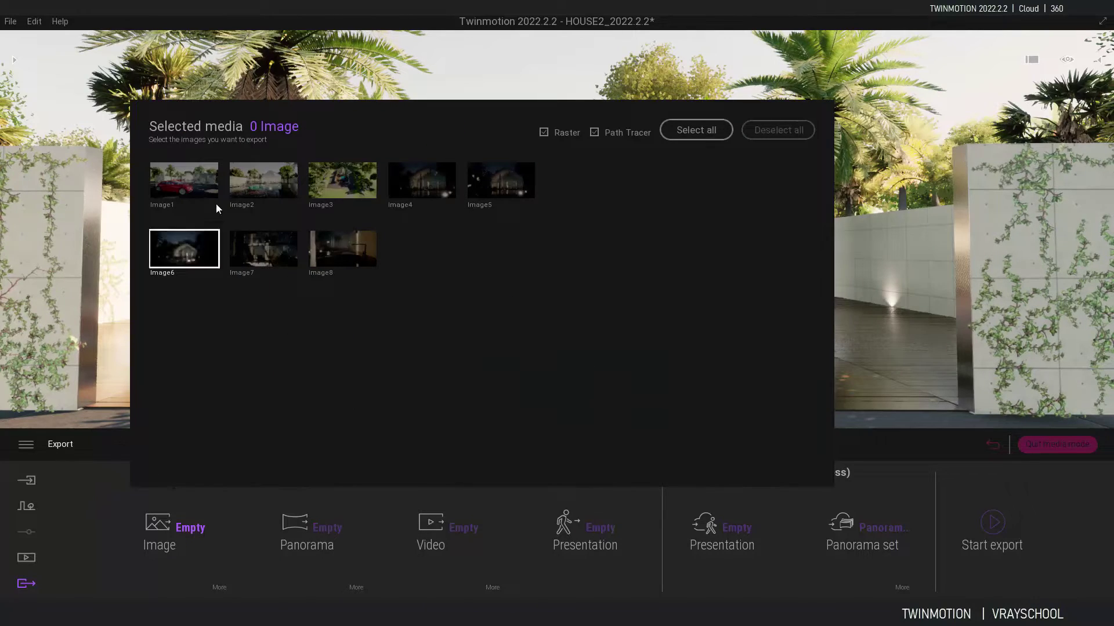
pyautogui.click(323, 527)
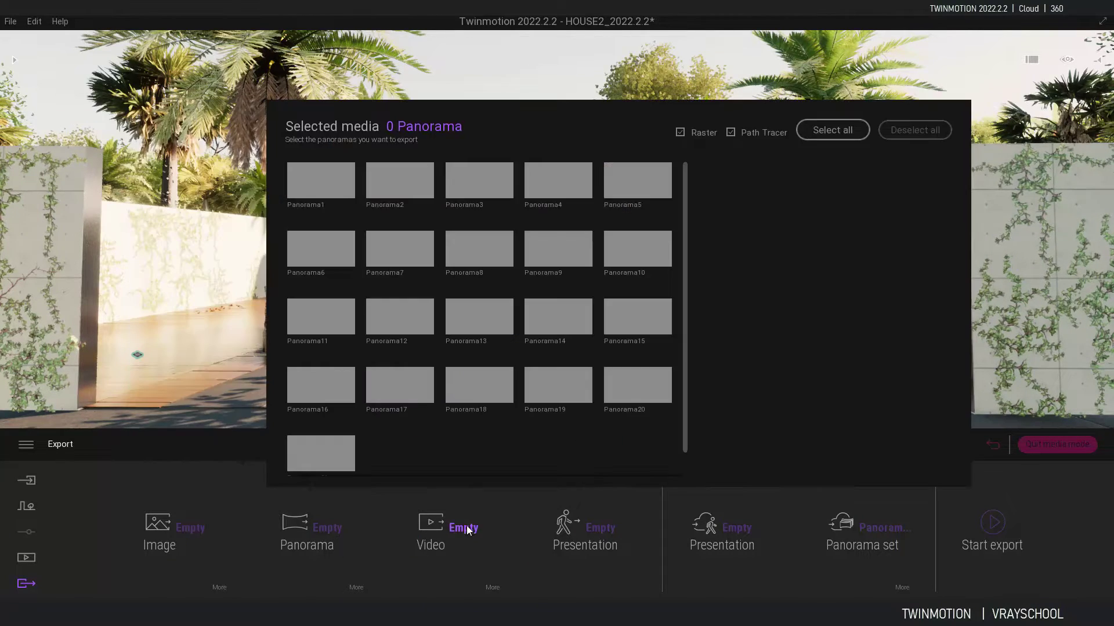
pyautogui.click(466, 526)
pyautogui.click(590, 534)
# Check that cloud presentations stay empty with Panorama set2 queued, then start the cloud export
pyautogui.click(736, 525)
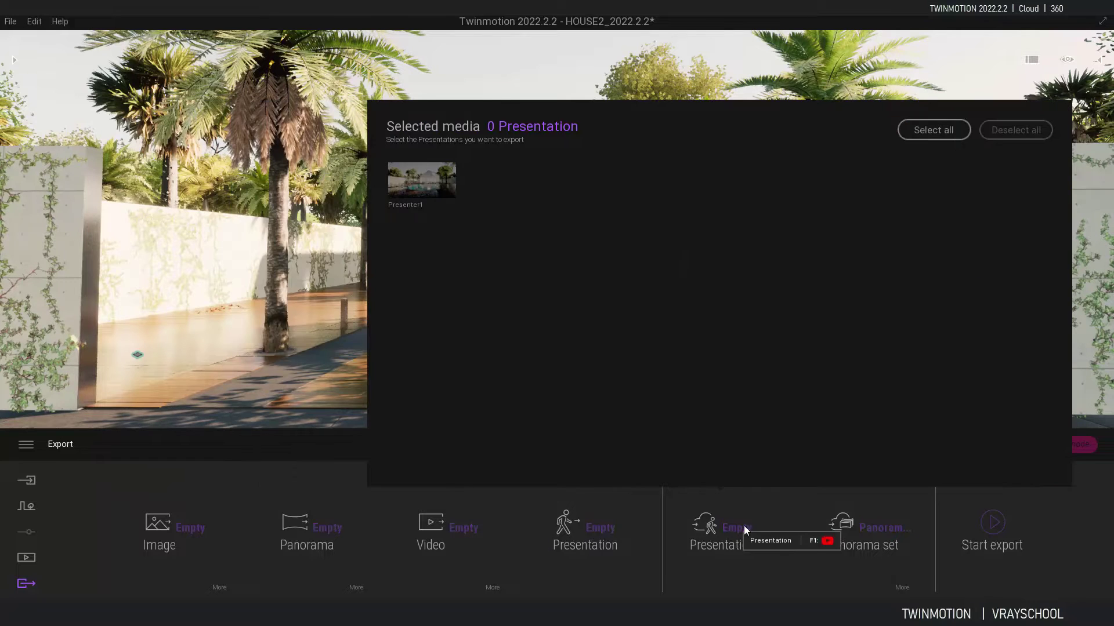
pyautogui.click(869, 532)
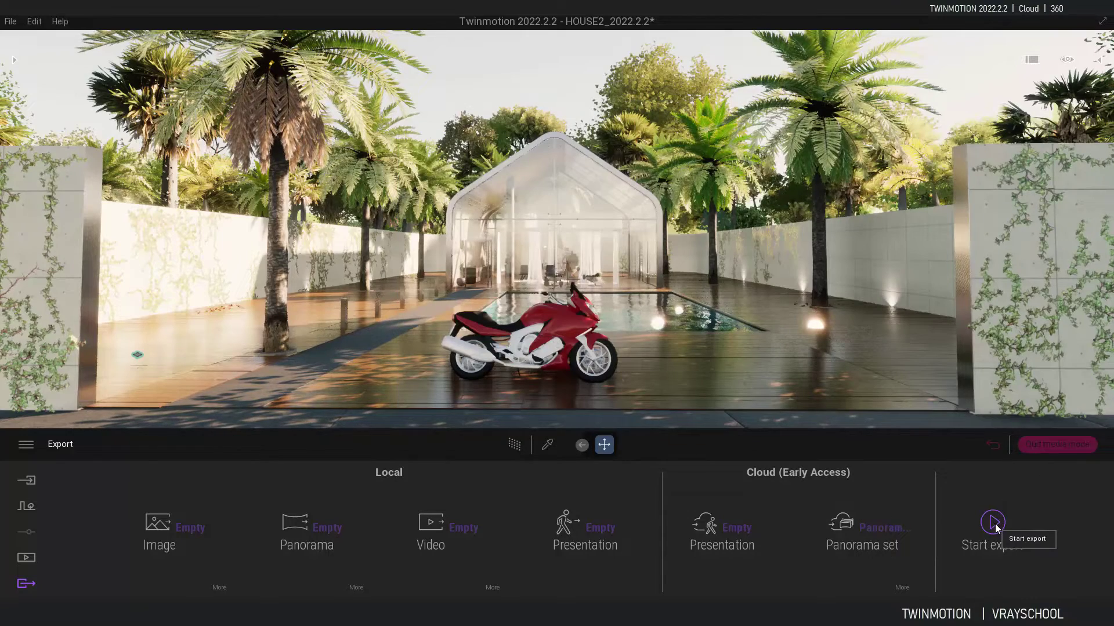
pyautogui.click(980, 524)
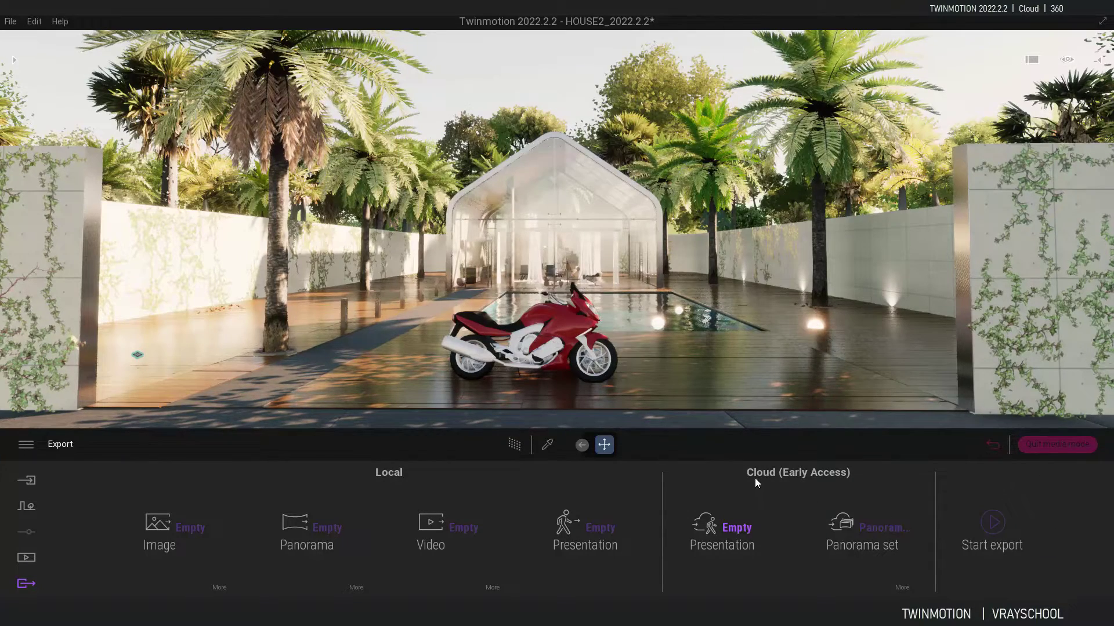
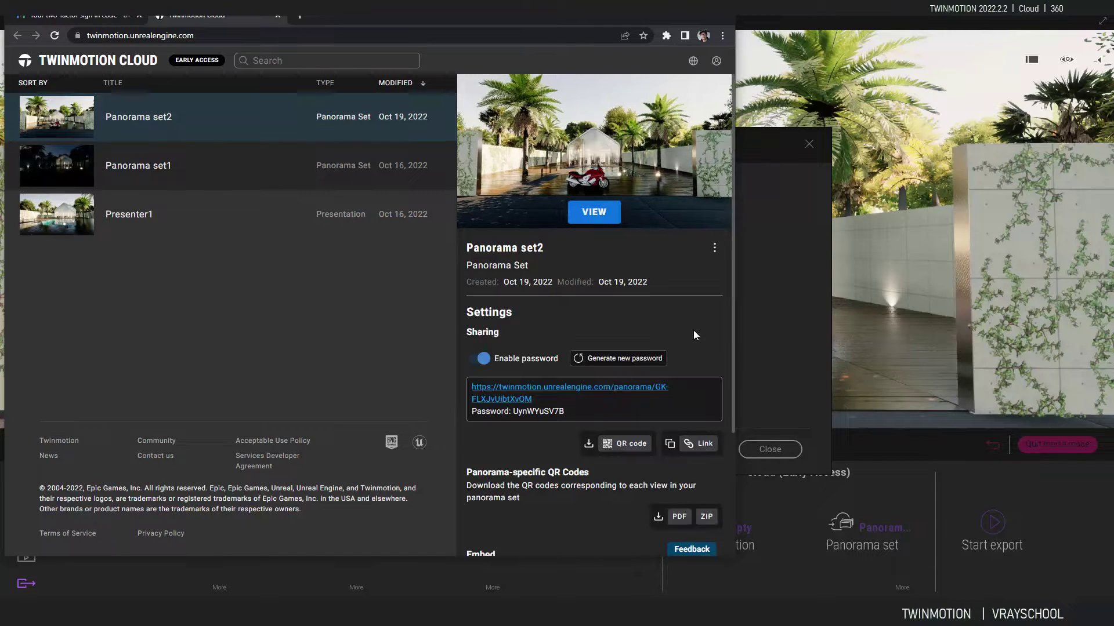
# Open Panorama set2 in the Twinmotion Cloud 360° viewer
pyautogui.click(588, 217)
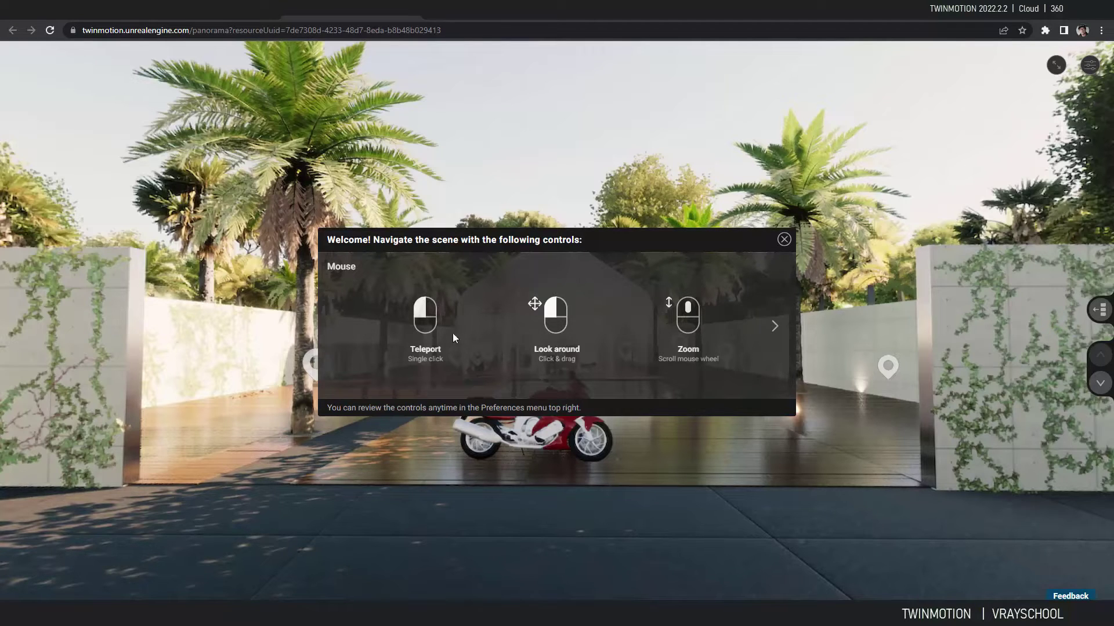
# Peek at the panorama thumbnail strip, then dismiss the navigation welcome message
pyautogui.click(1099, 310)
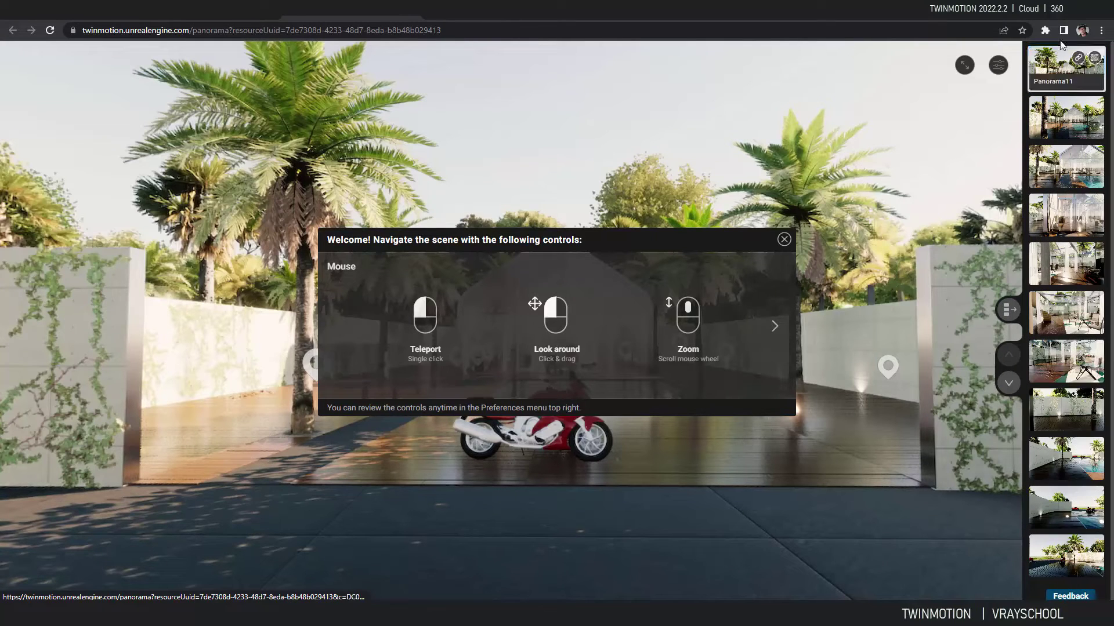
pyautogui.click(1008, 311)
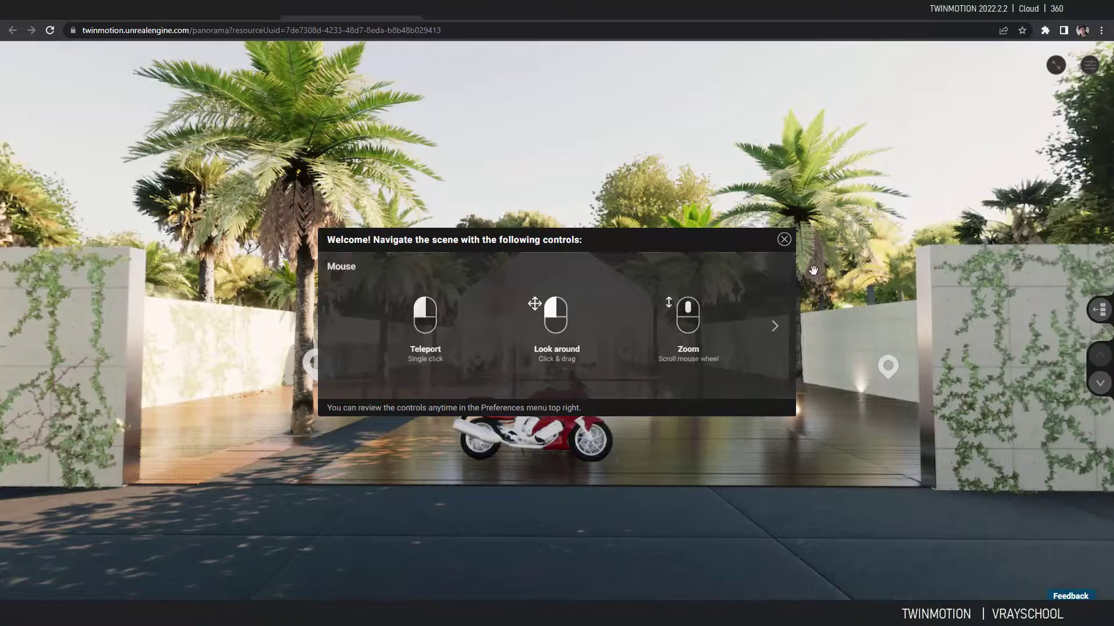
pyautogui.click(783, 239)
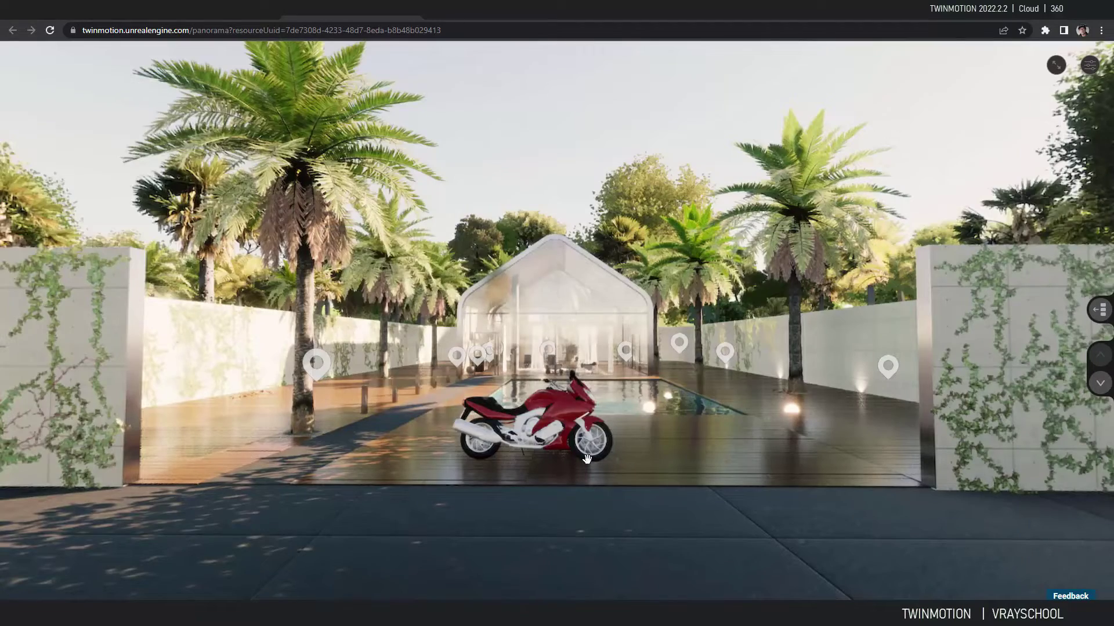
# Look around and teleport past the motorcycle to viewpoints by the pool and glass house
pyautogui.moveTo(596, 393); pyautogui.dragTo(625, 313)
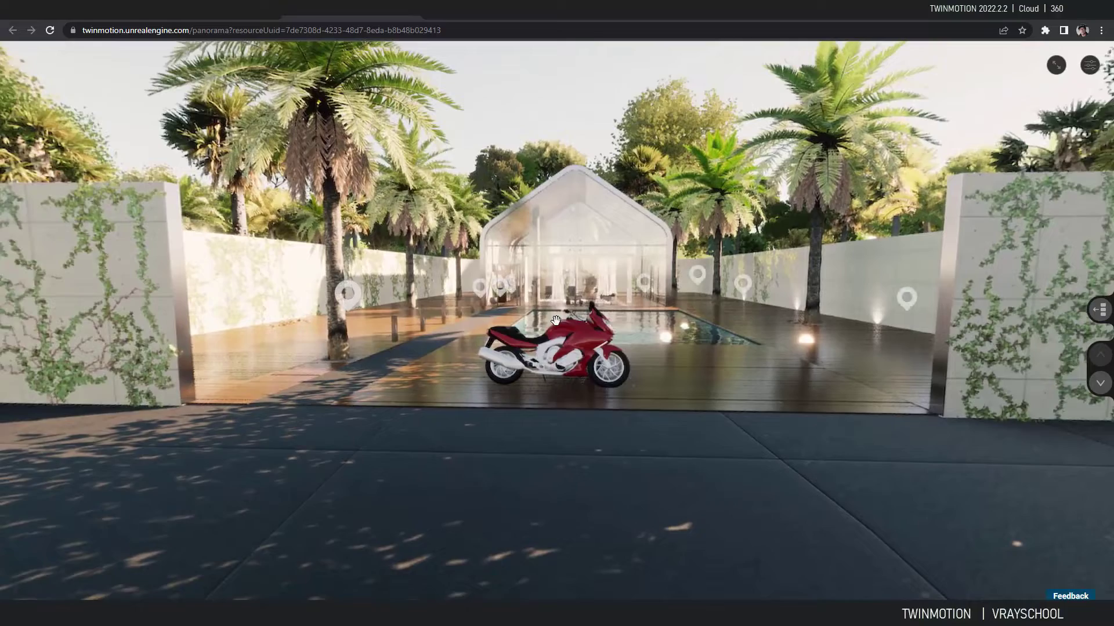
pyautogui.click(348, 294)
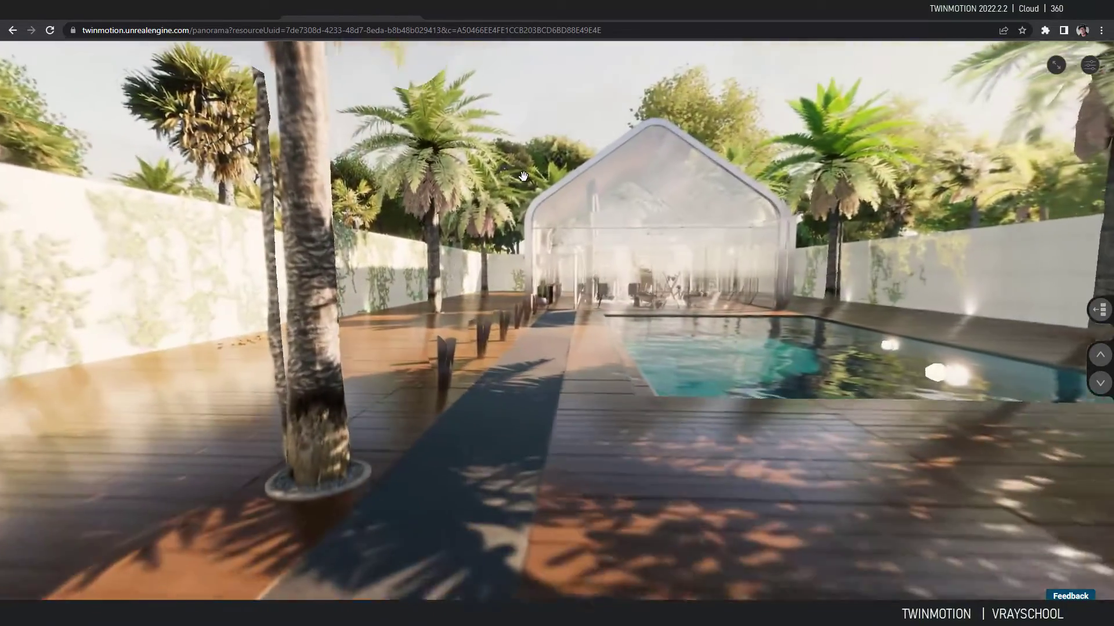
pyautogui.moveTo(524, 176); pyautogui.dragTo(517, 220)
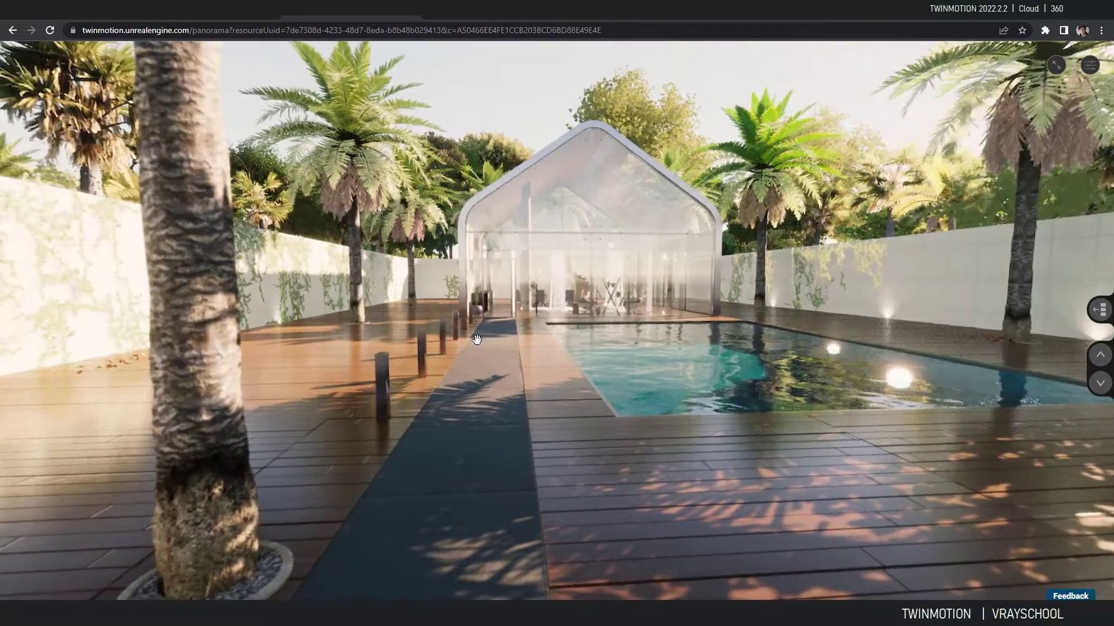
pyautogui.click(477, 339)
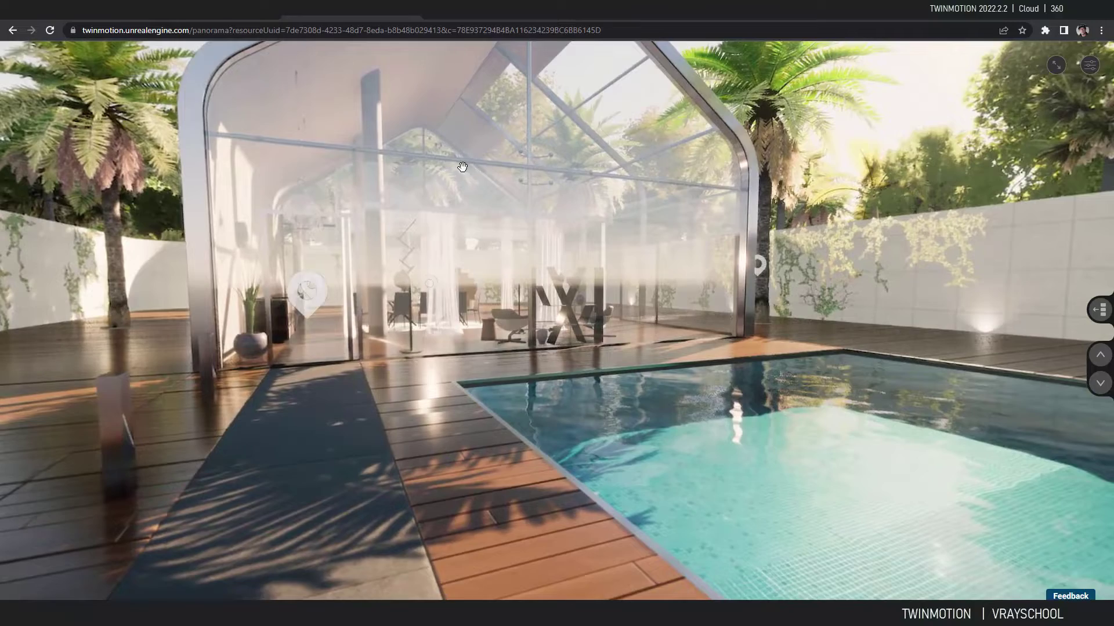
pyautogui.moveTo(569, 207); pyautogui.dragTo(413, 240)
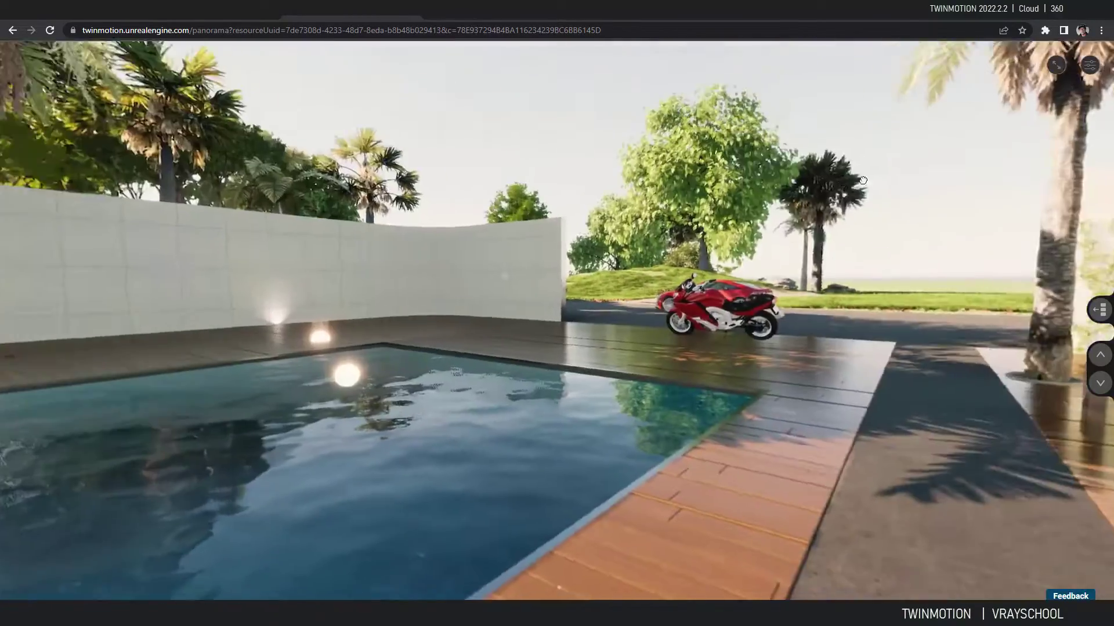
pyautogui.moveTo(638, 203); pyautogui.dragTo(569, 252)
pyautogui.click(686, 353)
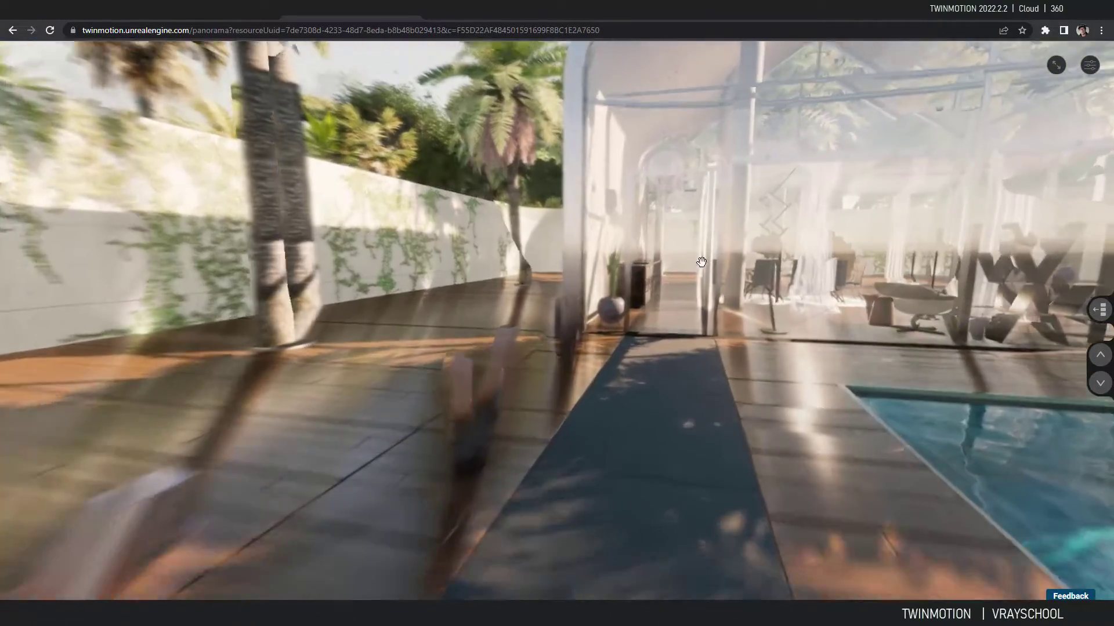
pyautogui.moveTo(720, 171); pyautogui.dragTo(373, 122)
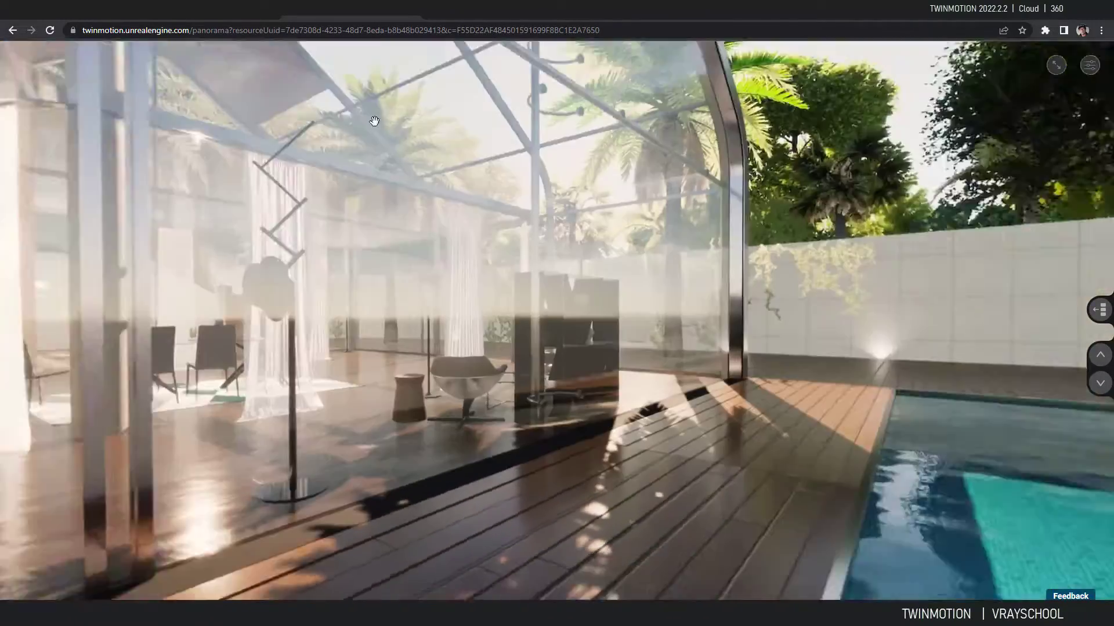
pyautogui.moveTo(586, 145); pyautogui.dragTo(1113, 235)
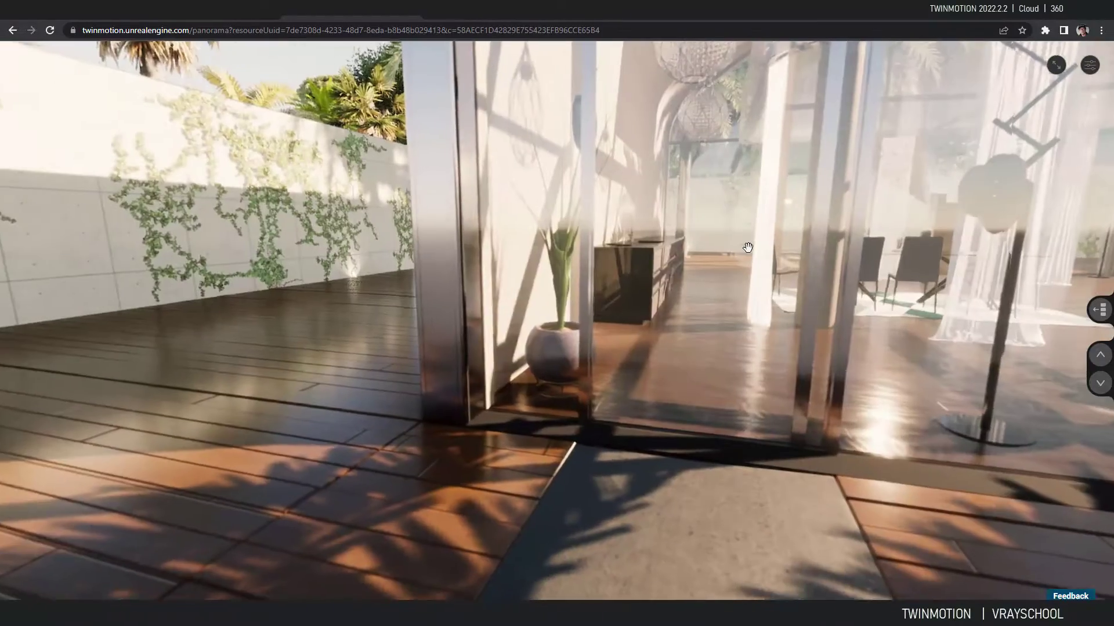
# Teleport into the glass house and look around its dining, lounge and glass room
pyautogui.click(748, 249)
pyautogui.moveTo(753, 172); pyautogui.dragTo(542, 211)
pyautogui.moveTo(870, 191); pyautogui.dragTo(392, 428)
pyautogui.click(395, 428)
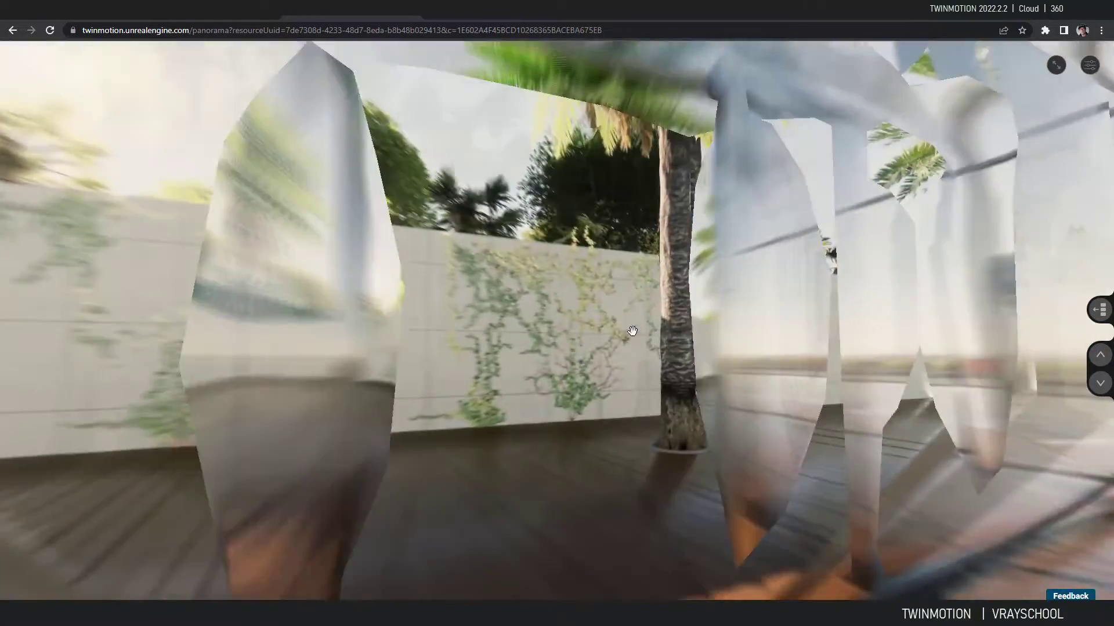
pyautogui.moveTo(632, 331); pyautogui.dragTo(174, 266)
pyautogui.moveTo(400, 261); pyautogui.dragTo(766, 315)
# Jump through the thumbnails to the set's last panorama and view it full screen
pyautogui.click(1100, 310)
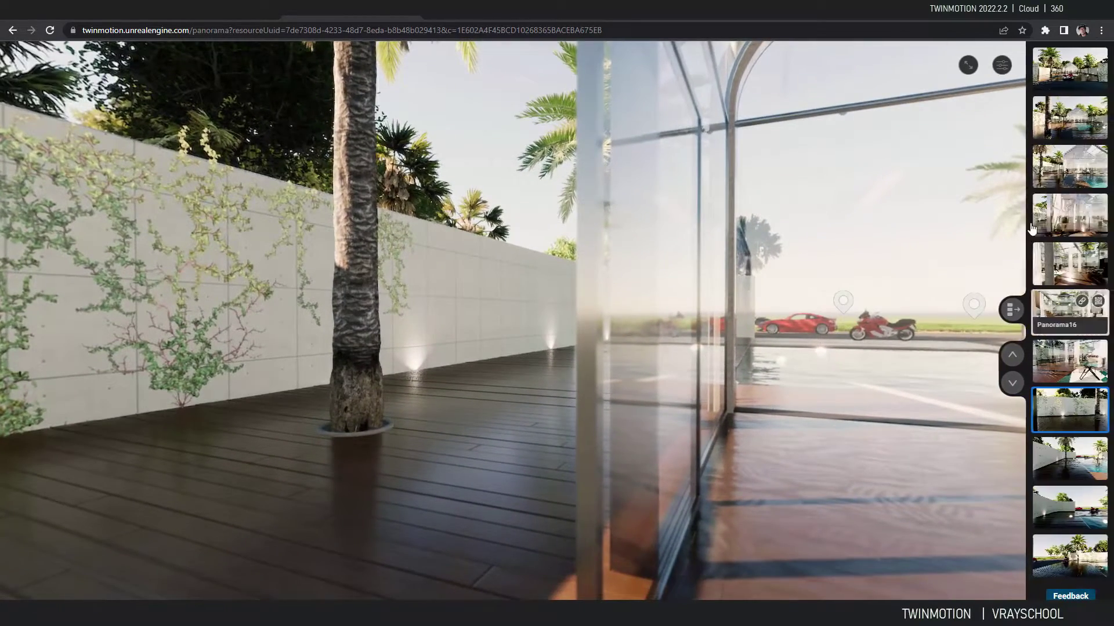
pyautogui.click(1080, 476)
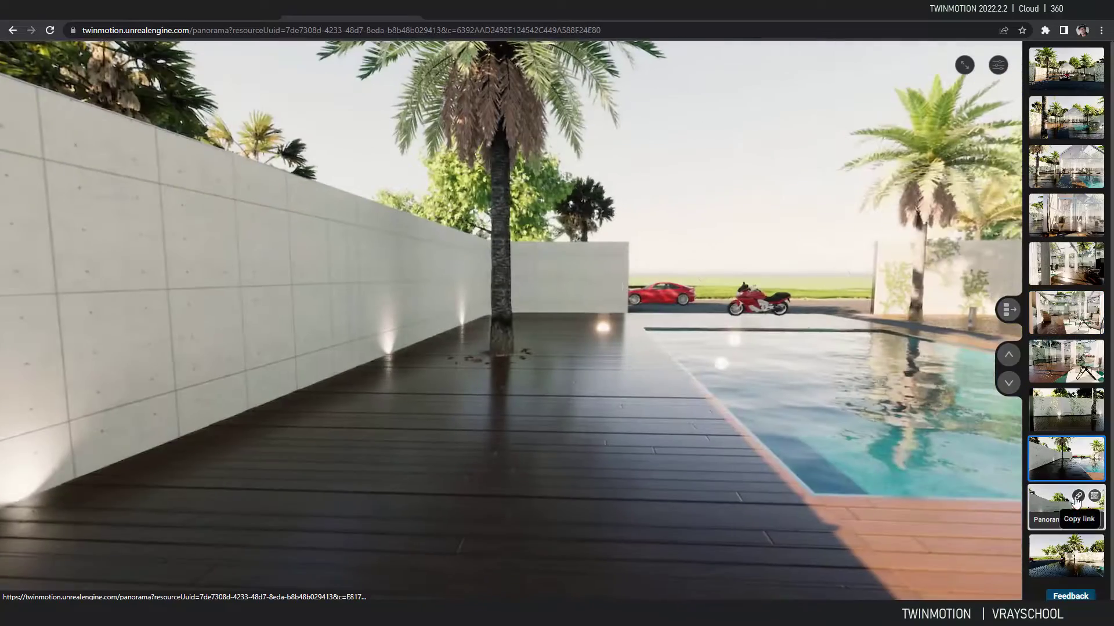
pyautogui.click(1048, 503)
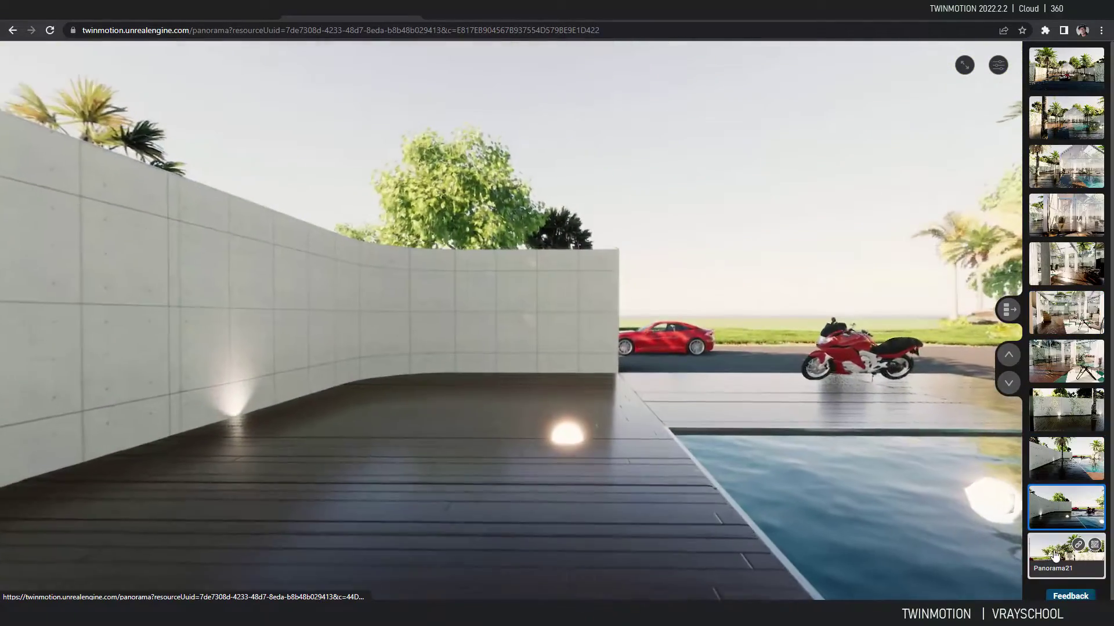
pyautogui.click(1055, 556)
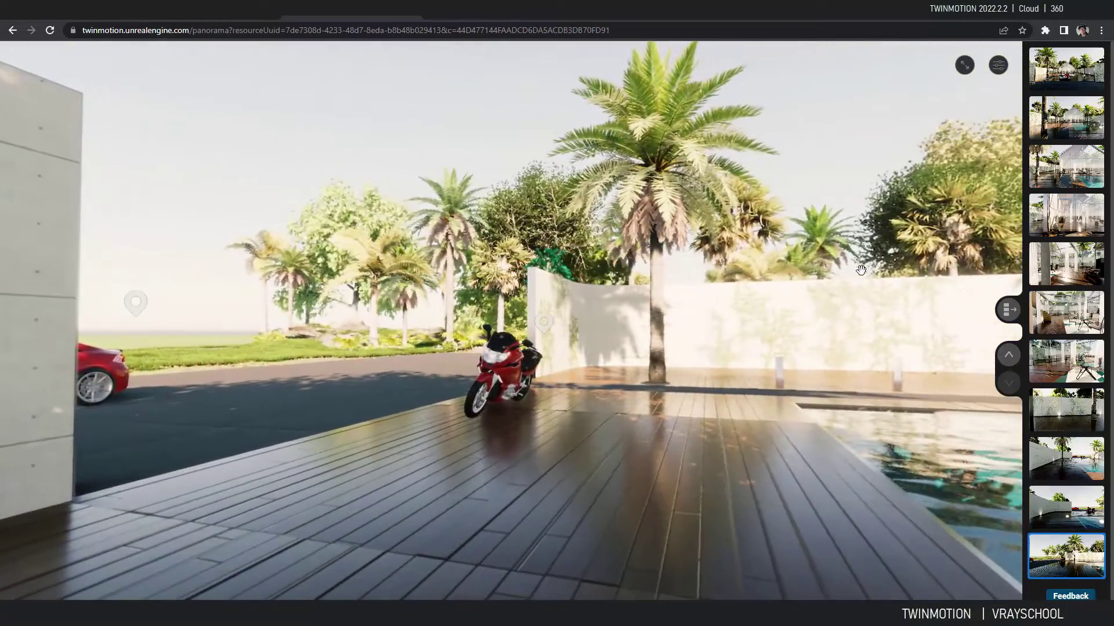
pyautogui.moveTo(137, 301); pyautogui.dragTo(763, 261)
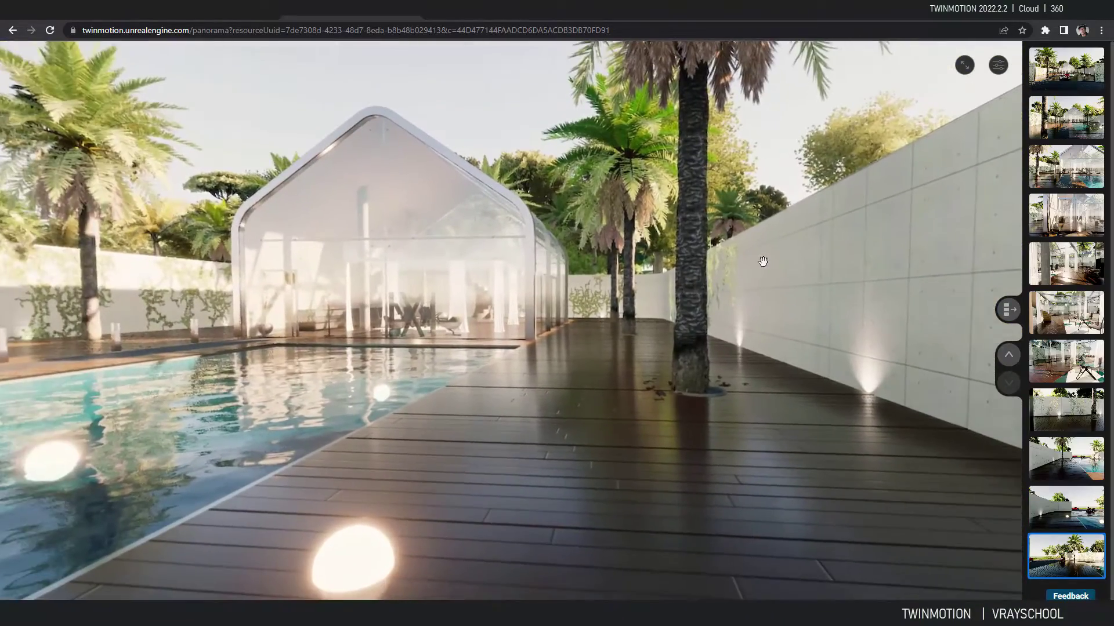
pyautogui.click(964, 66)
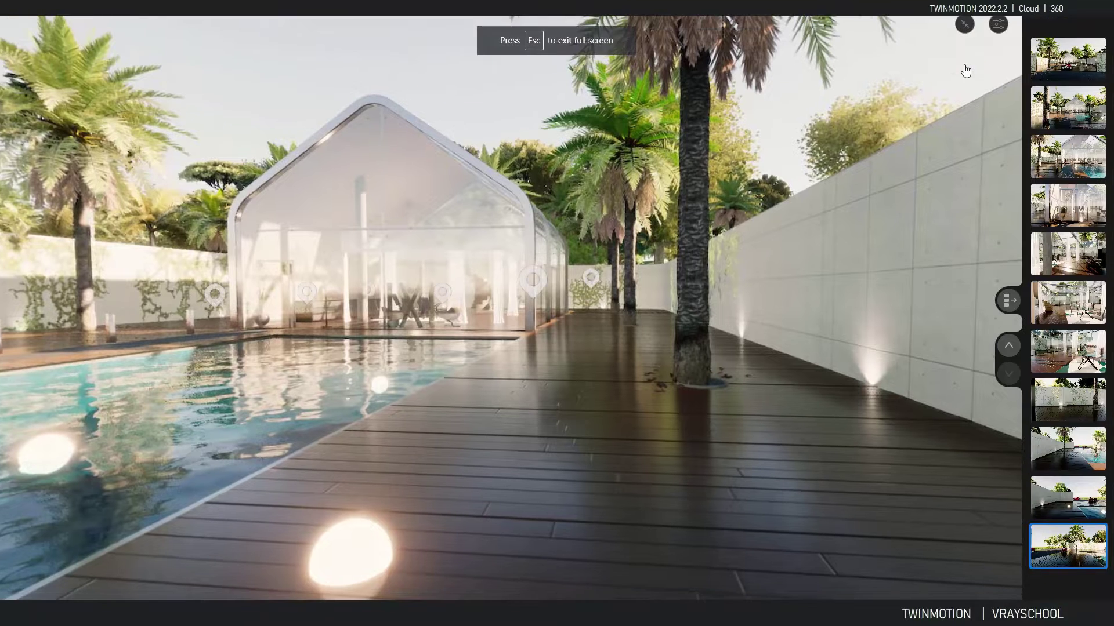
# Leave full screen, review the viewer's Preferences and Controls, then close the panel and viewer tab
pyautogui.click(964, 27)
pyautogui.click(998, 63)
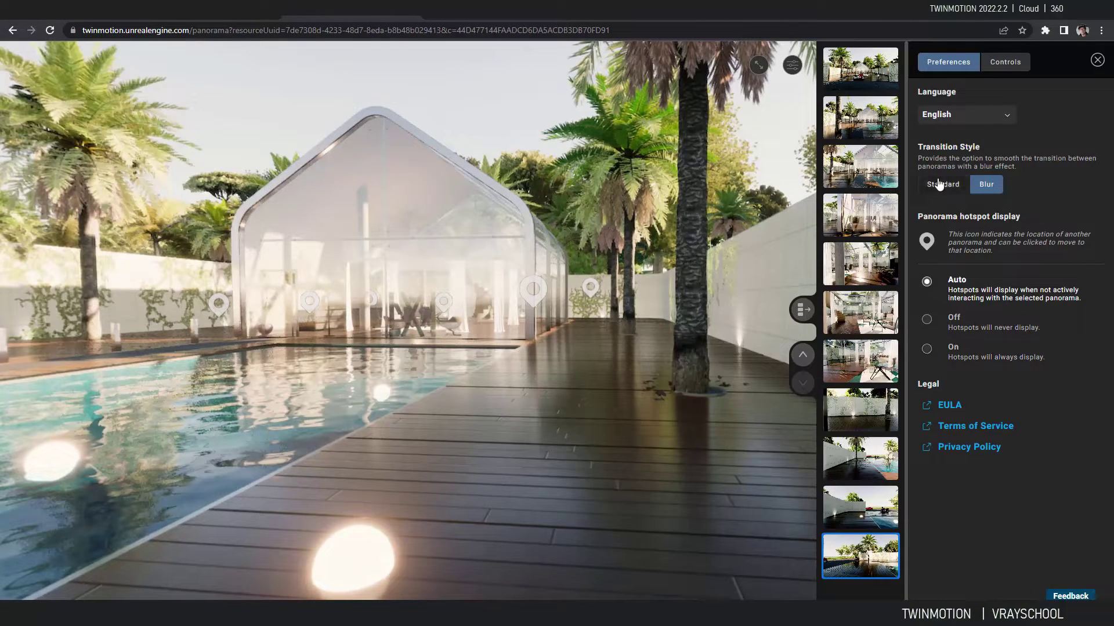
pyautogui.click(1008, 67)
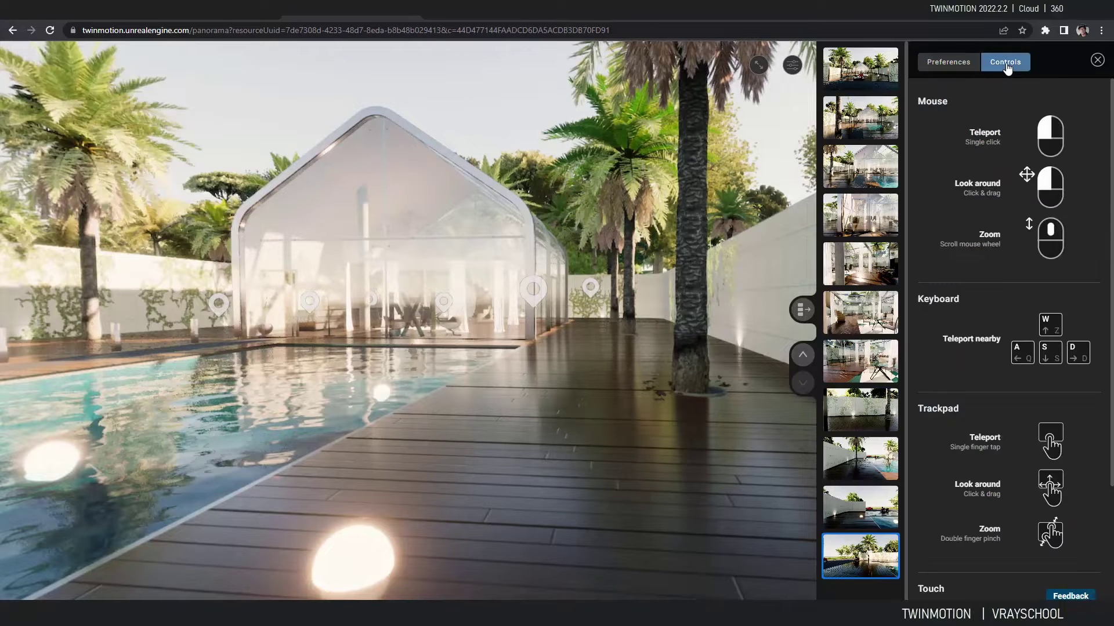
pyautogui.click(947, 66)
pyautogui.click(1097, 60)
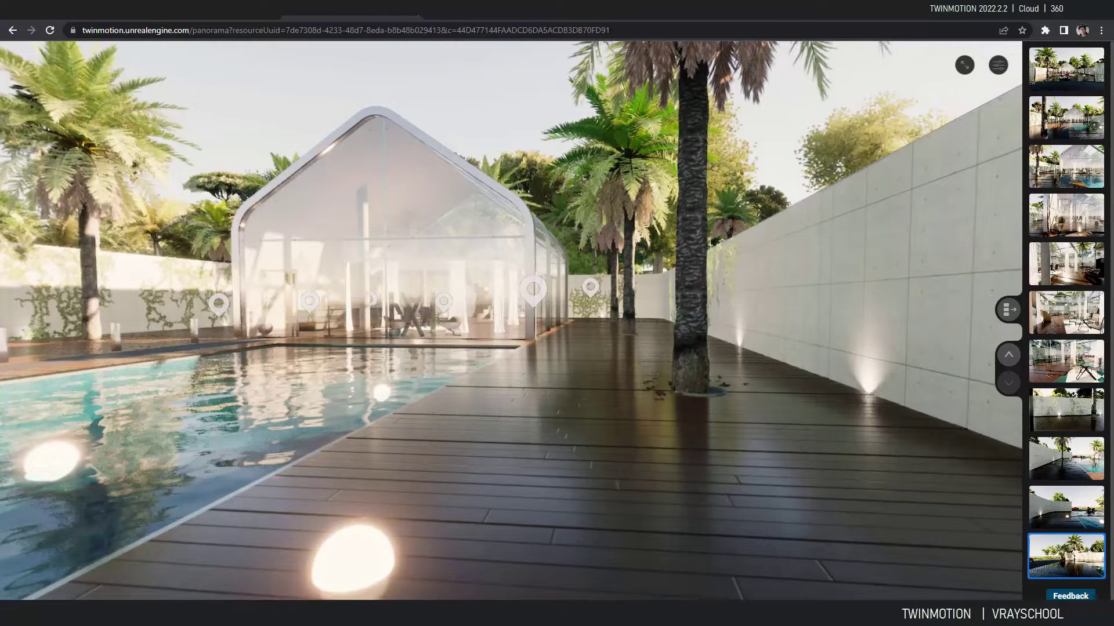
pyautogui.click(411, 16)
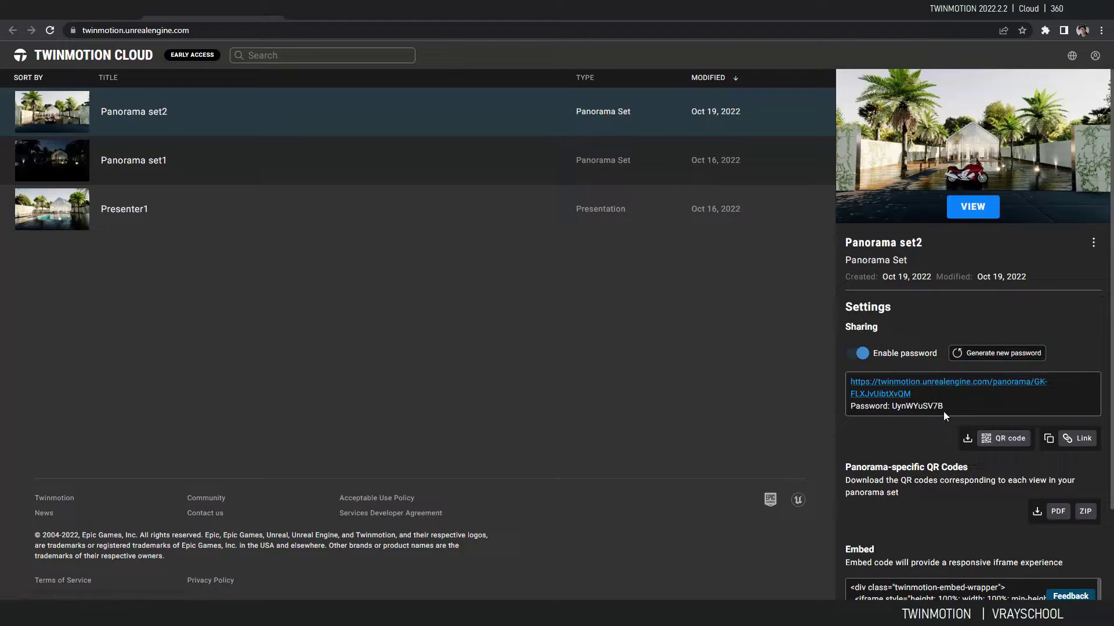
# Copy Panorama set2's sharing link with its password and start a Gmail subject 'twinmotion s'
pyautogui.moveTo(943, 407); pyautogui.dragTo(893, 406)
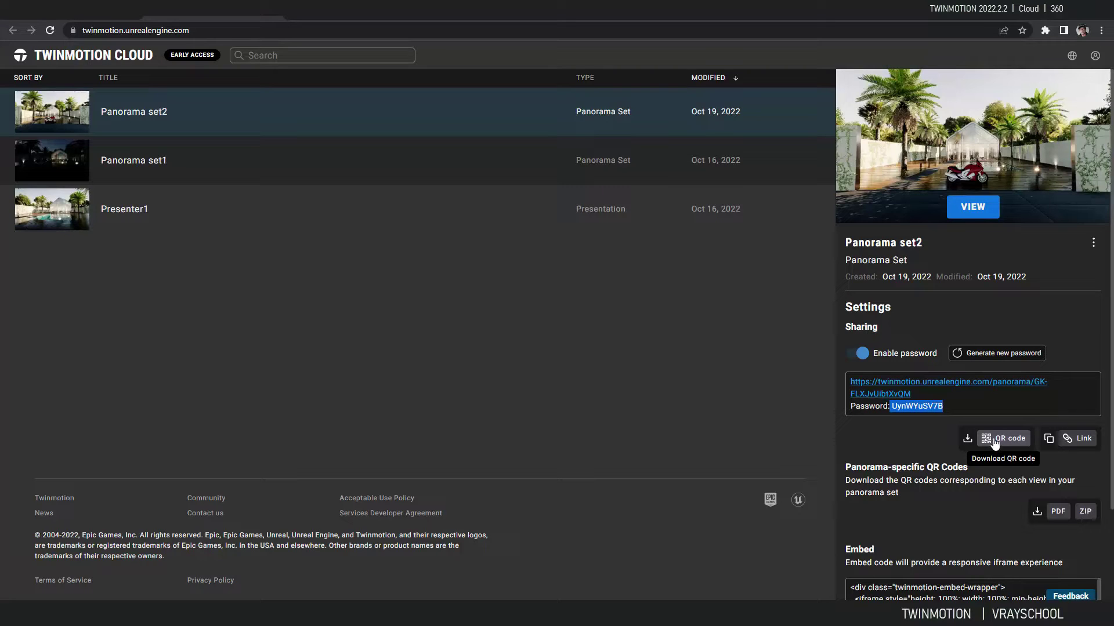
pyautogui.click(1074, 444)
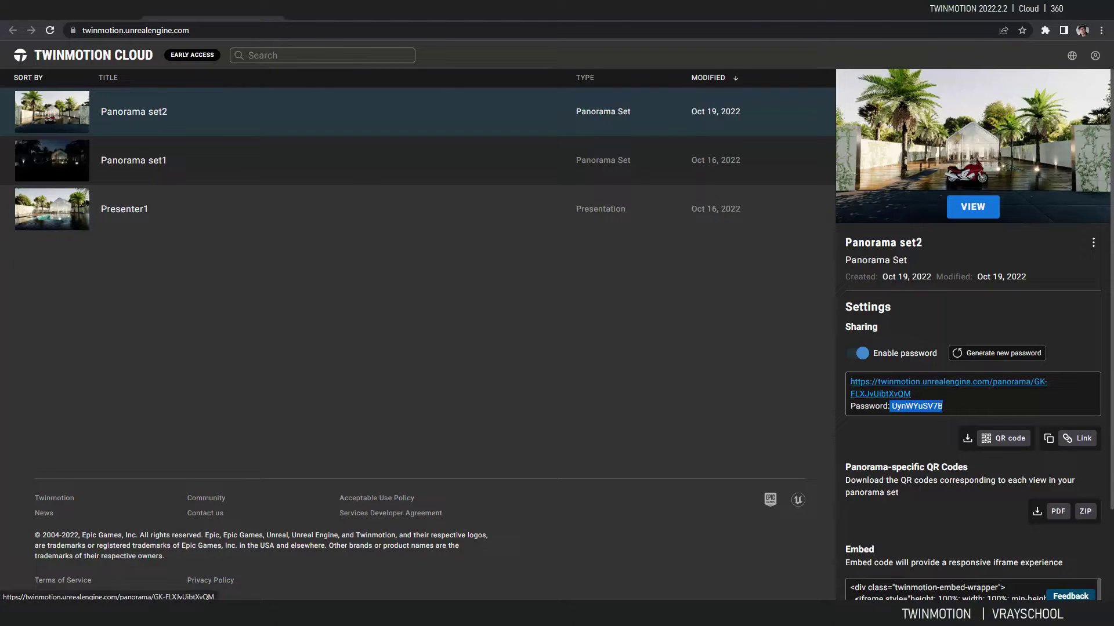
pyautogui.click(951, 406)
pyautogui.click(1073, 445)
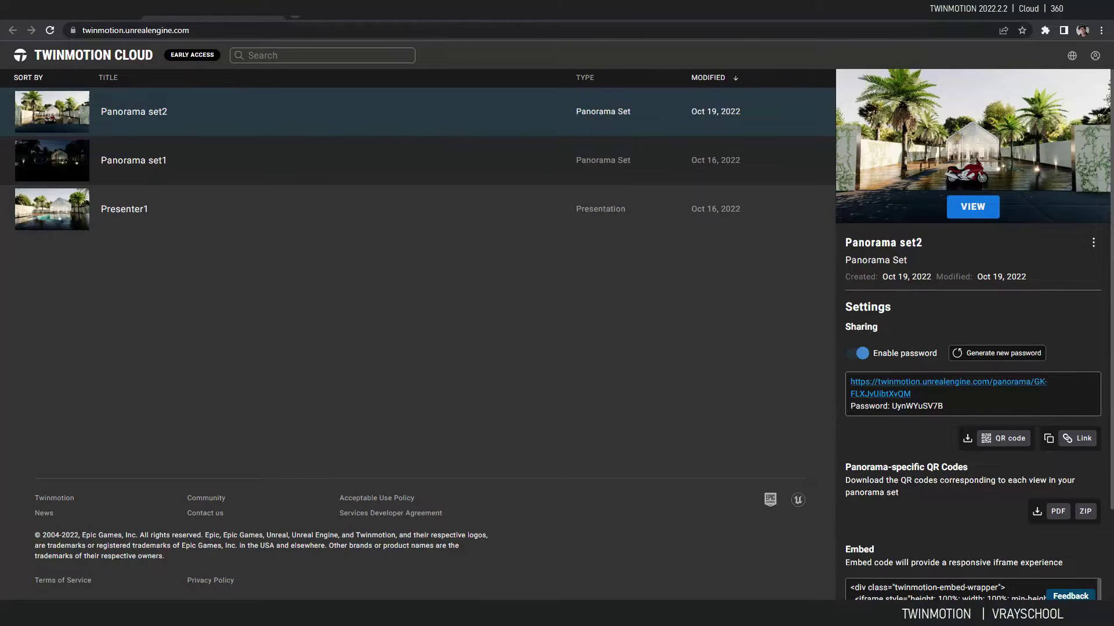
pyautogui.write('twinmot')
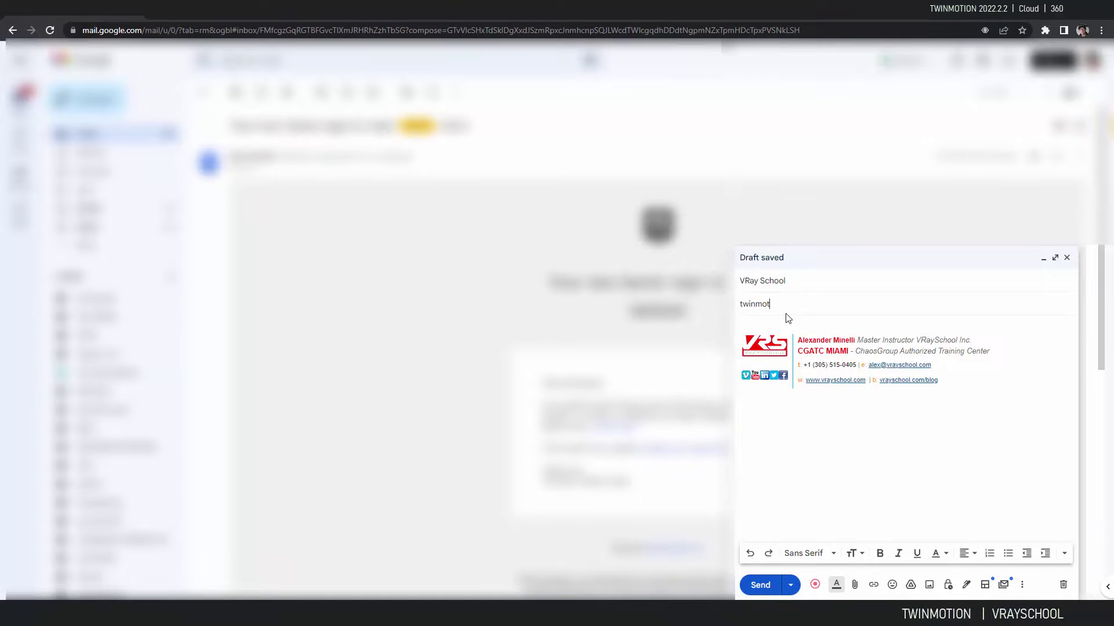
pyautogui.write('ion s')
# Paste the panorama link and password into the email body and send it
pyautogui.click(750, 329)
pyautogui.hotkey('ctrl', 'v')
pyautogui.press('Return')
pyautogui.press('Return')
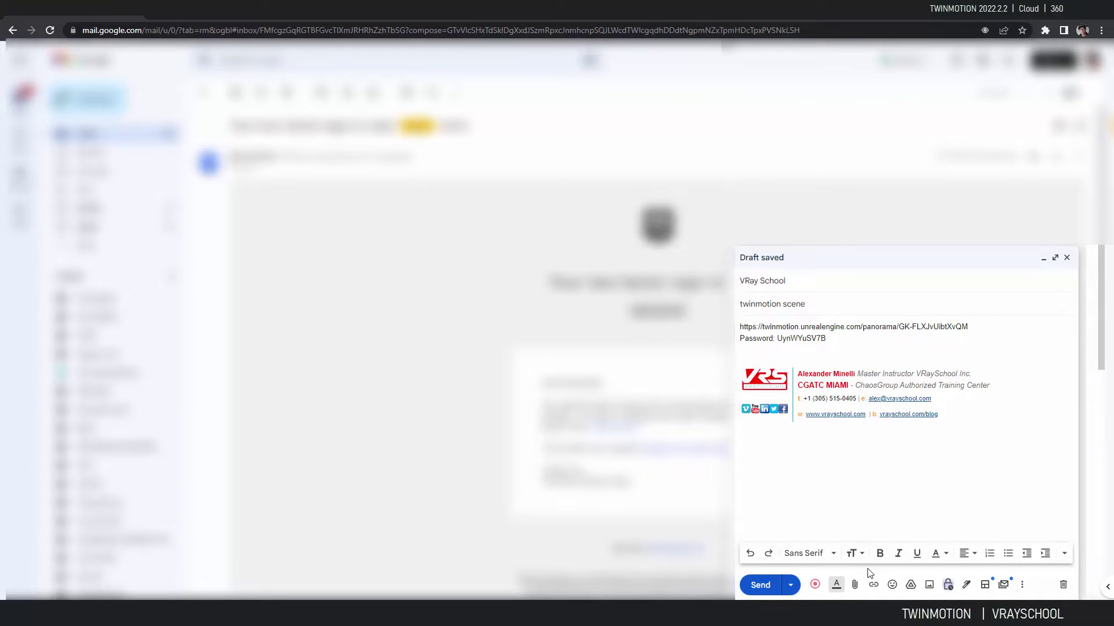
pyautogui.click(760, 585)
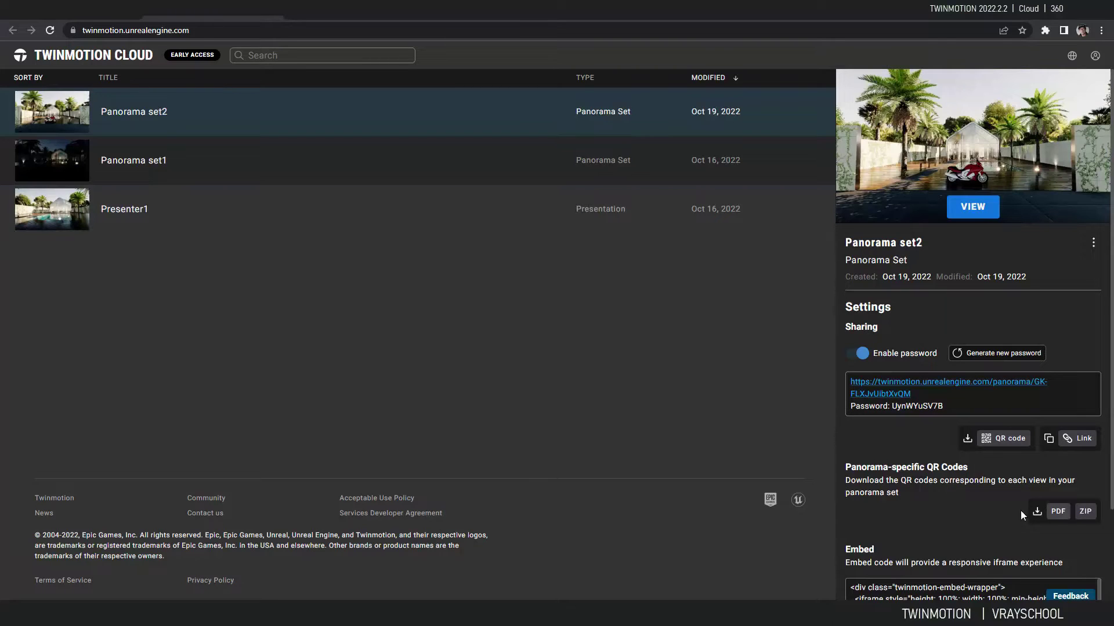
# Copy Panorama set2's embed code from the Embed section of its details
pyautogui.scroll(-2, 984, 517)
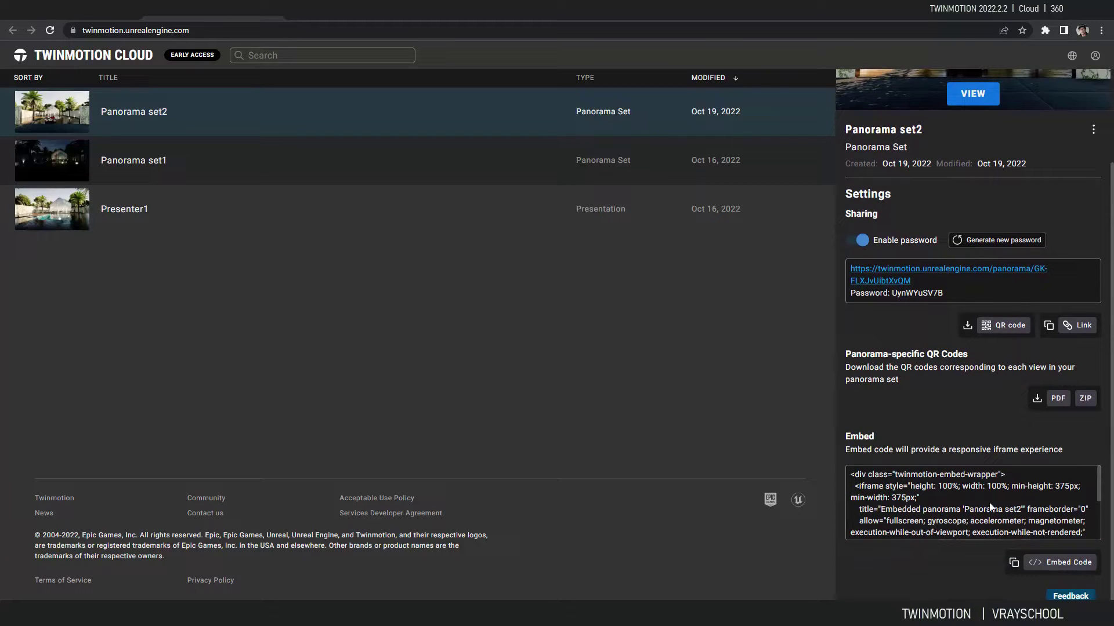
pyautogui.moveTo(850, 476); pyautogui.dragTo(1008, 522)
pyautogui.click(1070, 563)
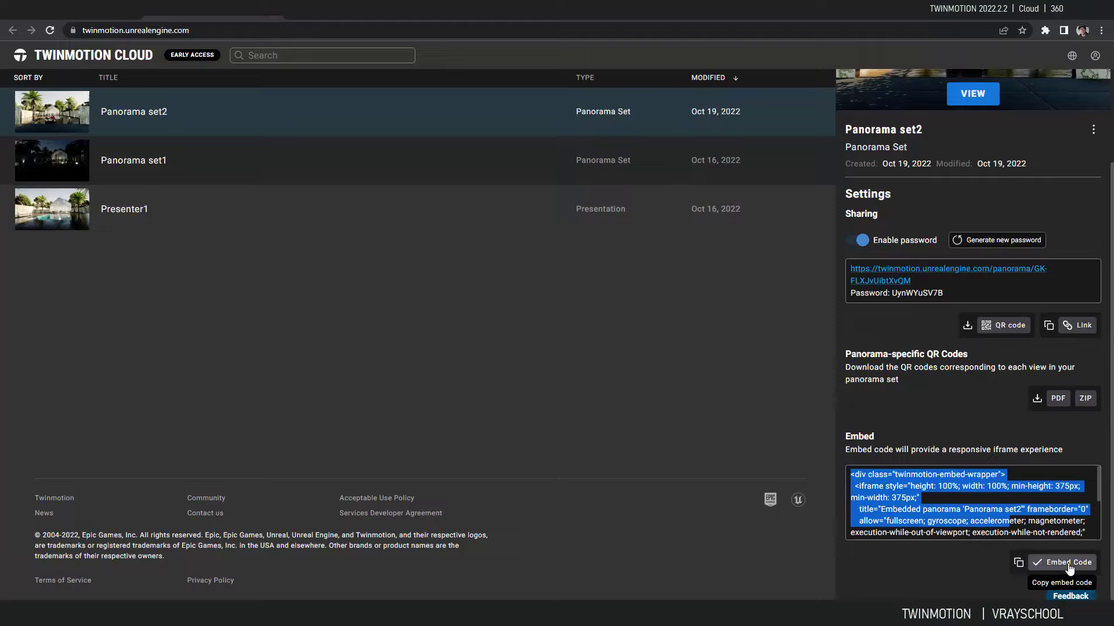
pyautogui.click(933, 585)
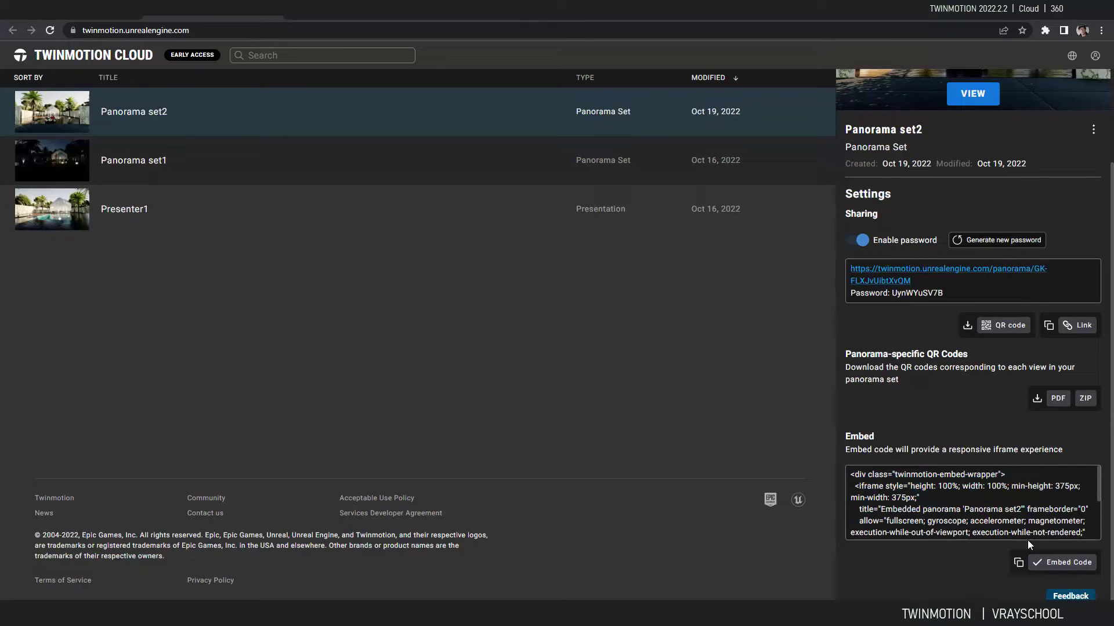
pyautogui.click(1059, 564)
# Open vrayschool.com in a new tab and log in with saved credentials
pyautogui.click(301, 16)
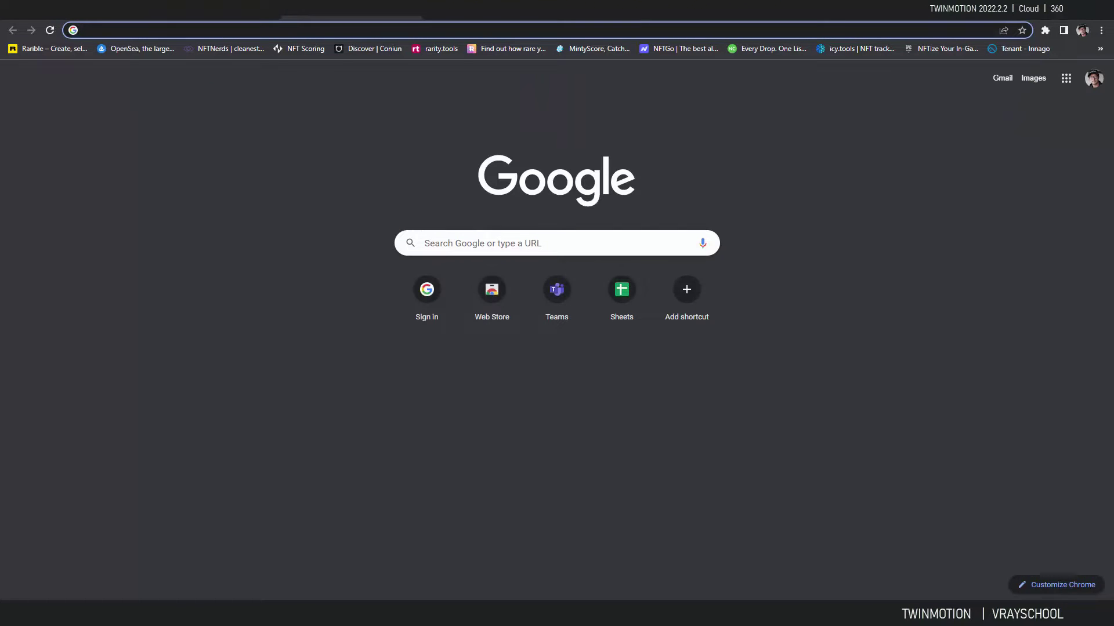
pyautogui.write('vray')
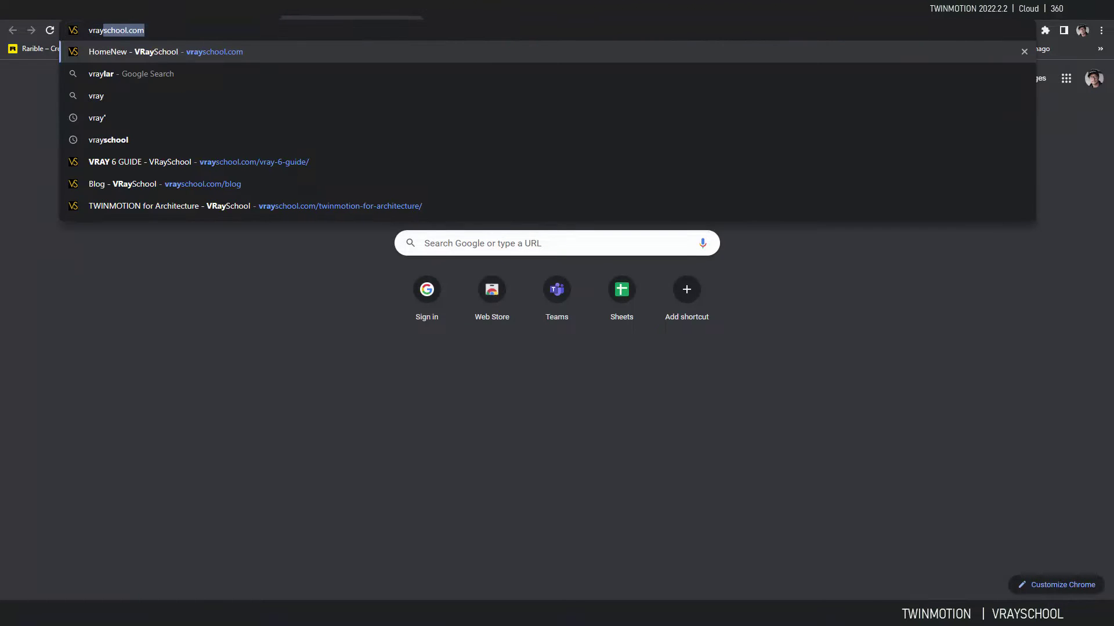
pyautogui.press('Return')
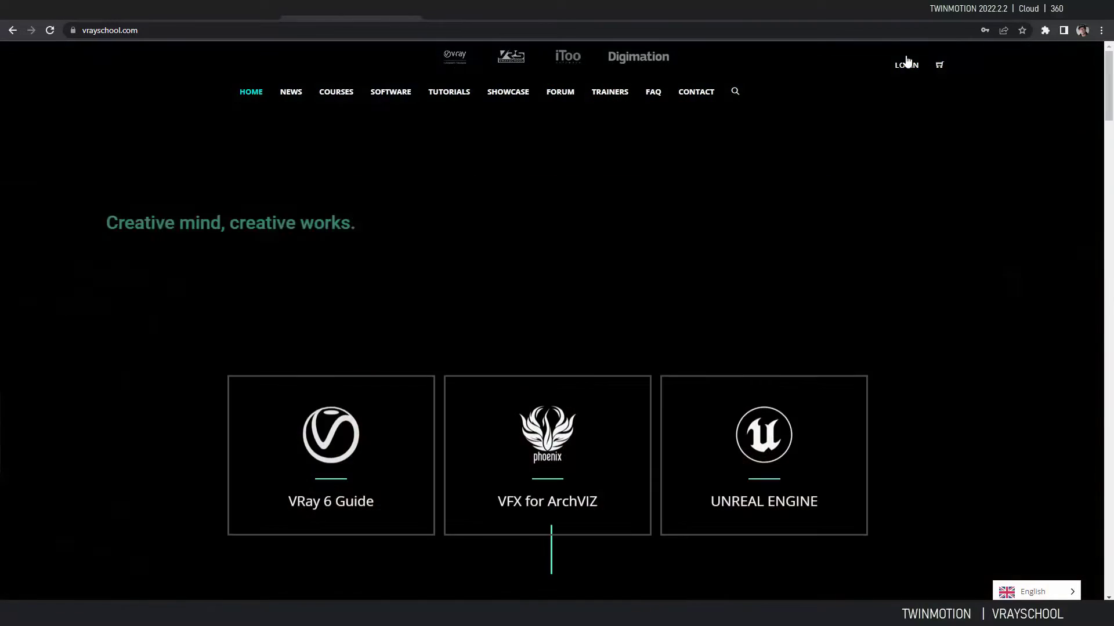
pyautogui.click(906, 64)
pyautogui.click(574, 240)
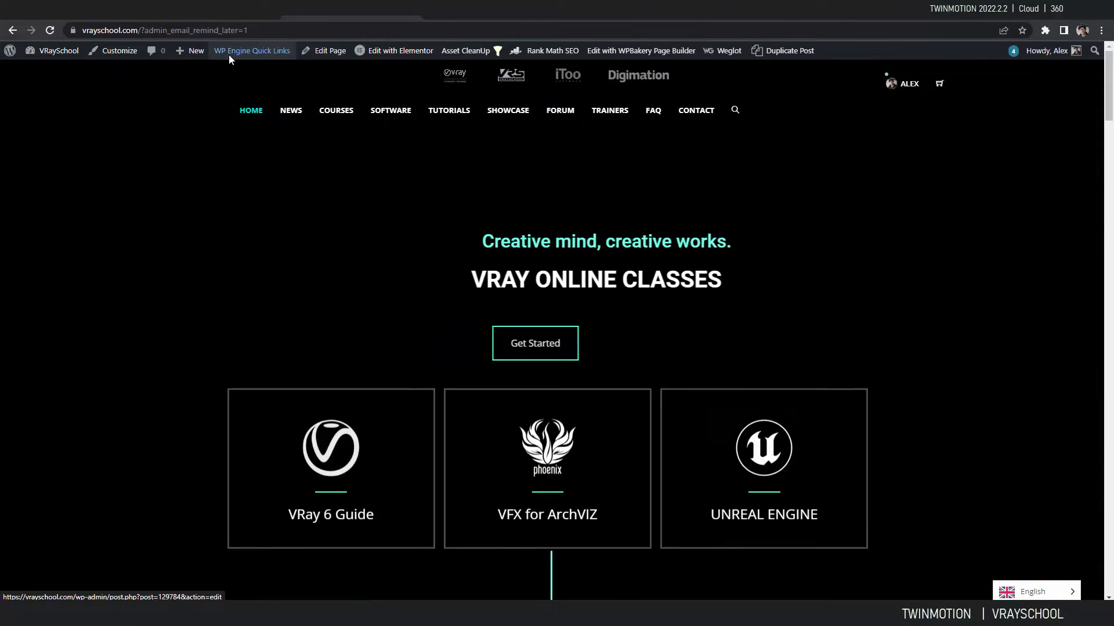
# Start a new post titled 'Twinmotion Cloud' with 'Twinmotion Cloud' in the body
pyautogui.moveTo(191, 51)
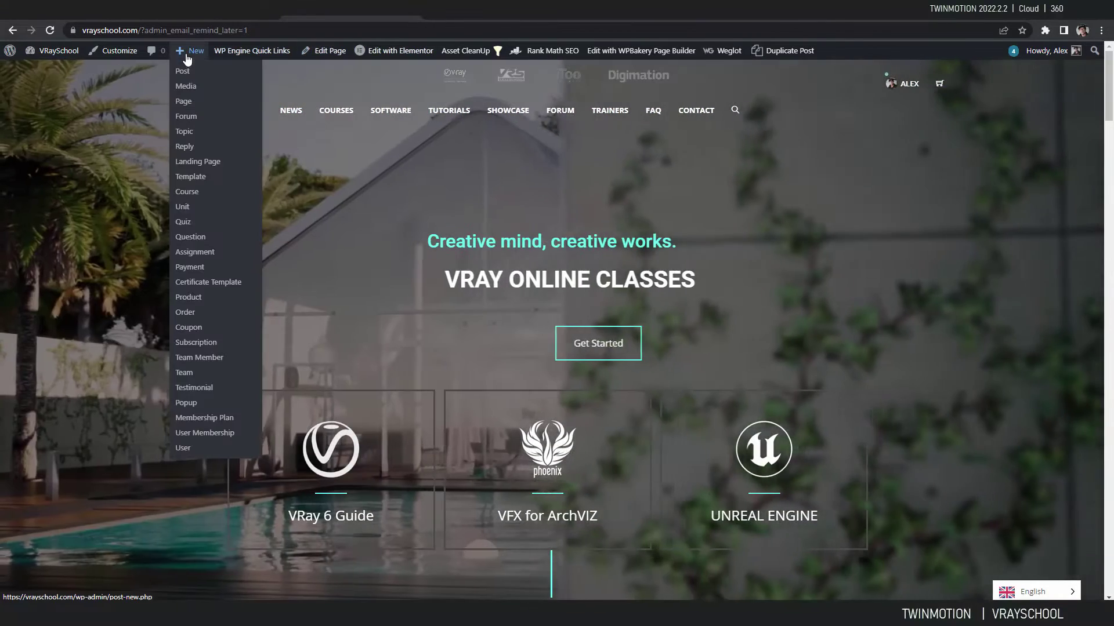
pyautogui.click(203, 76)
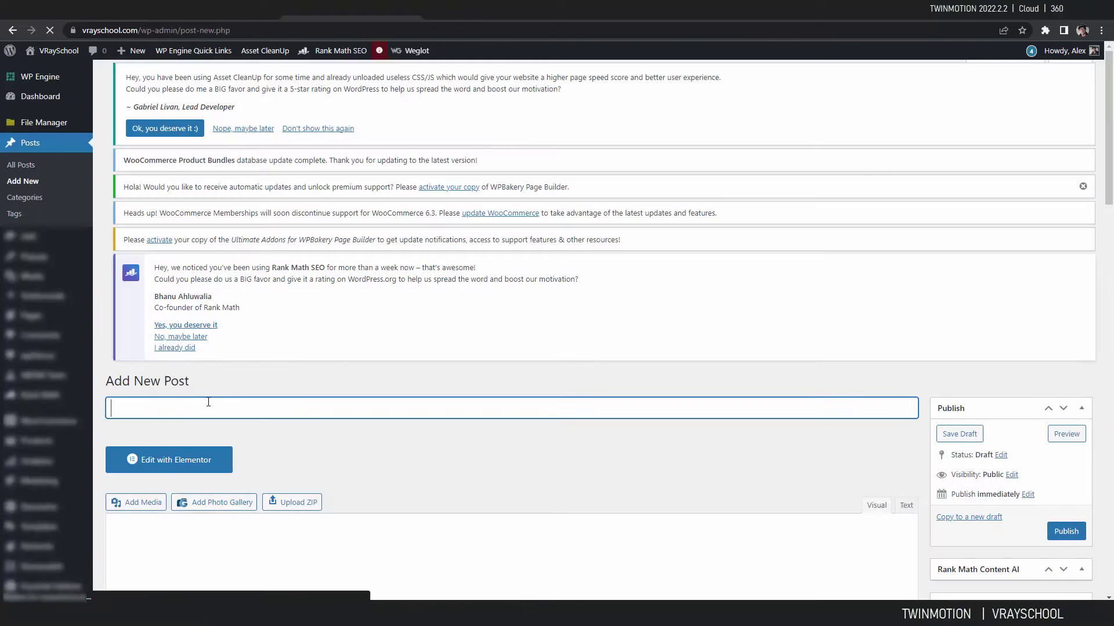
pyautogui.write('winmotion Cloud')
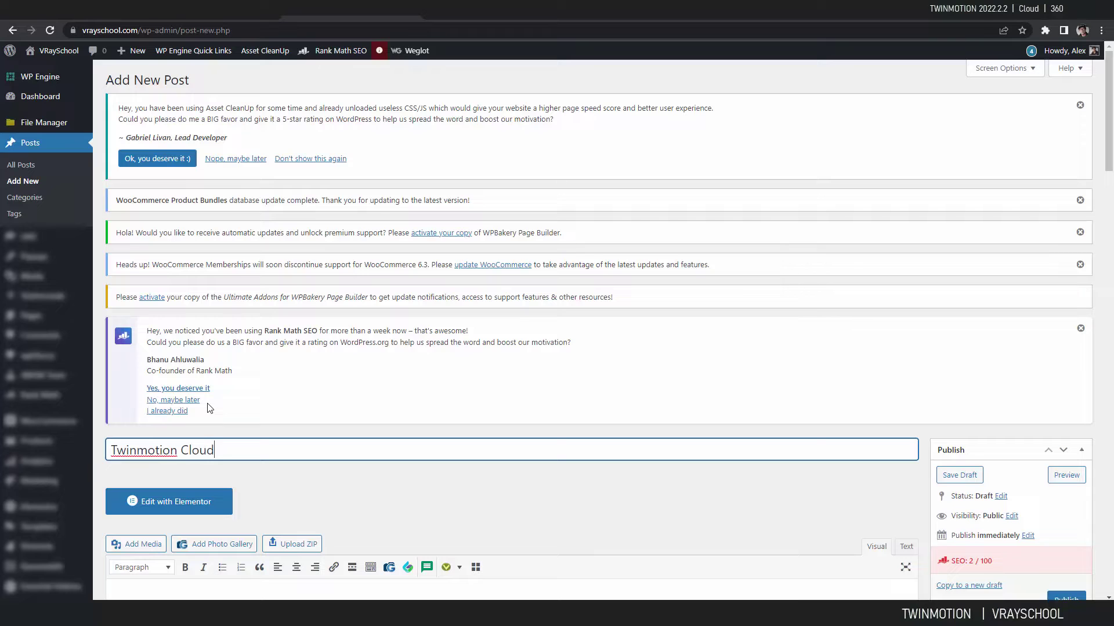
pyautogui.scroll(-5, 219, 410)
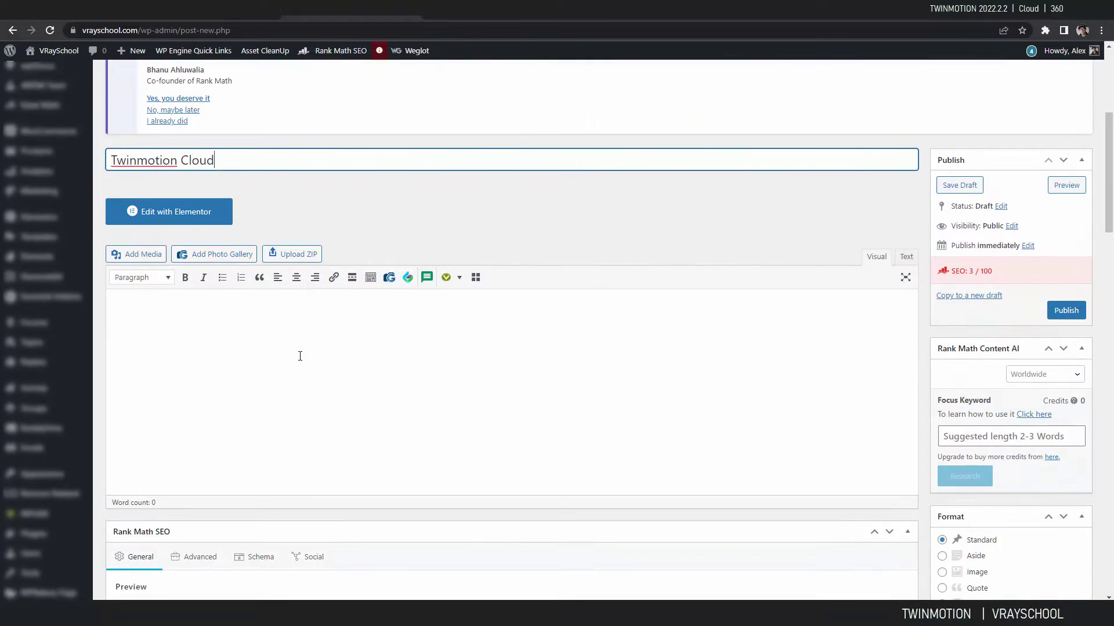
pyautogui.click(300, 356)
pyautogui.write('Twi')
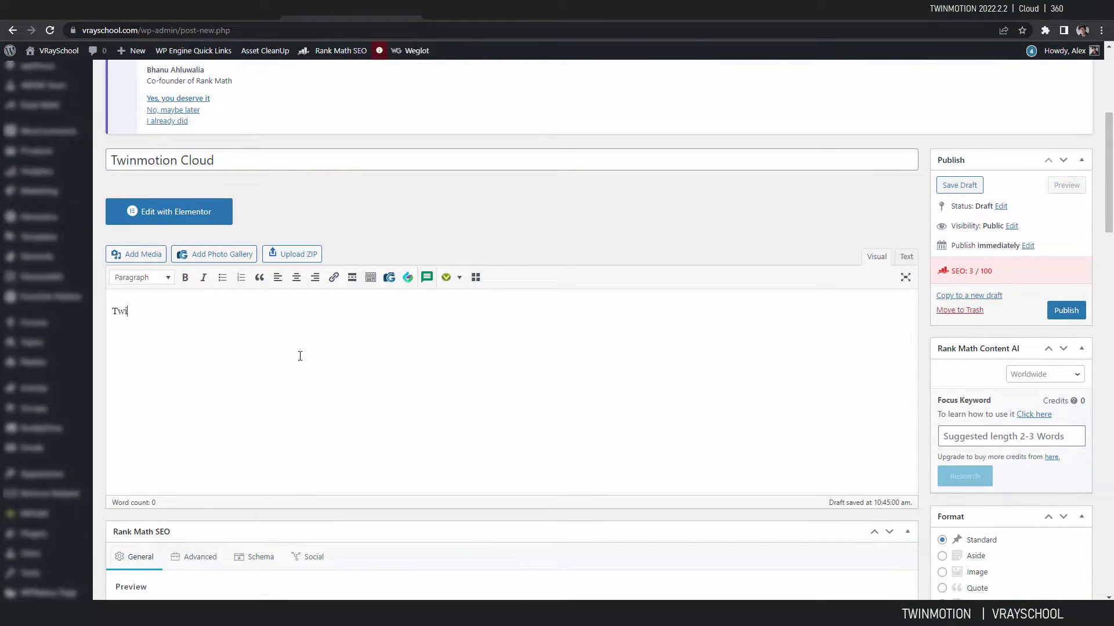
pyautogui.write('nmotion Cloud')
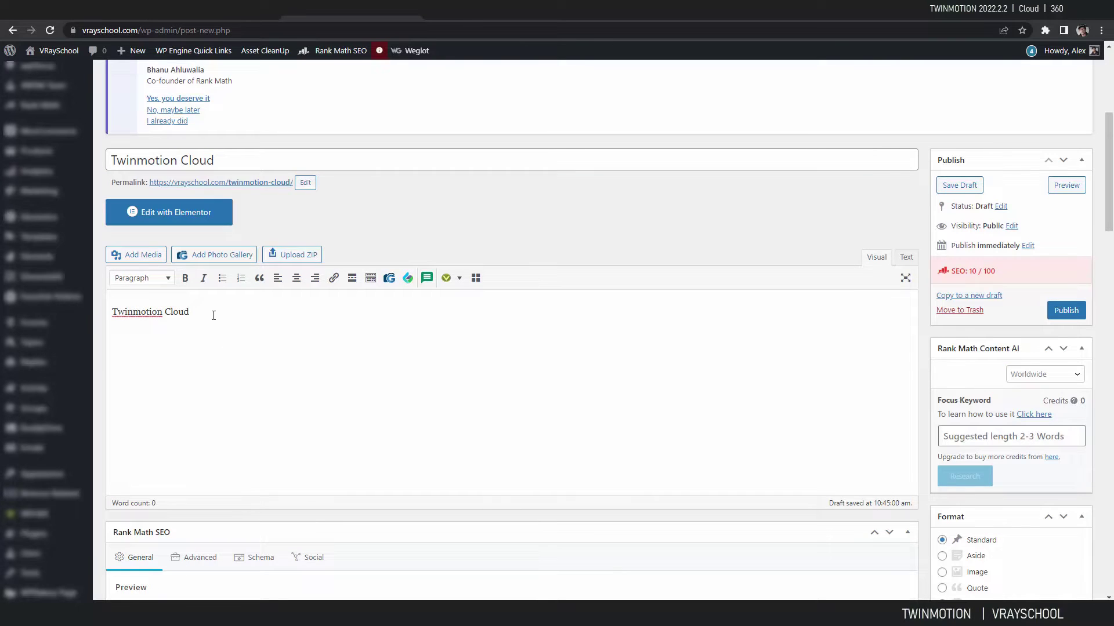
# Make the body line a centred Heading 1 and show the post as HTML source
pyautogui.moveTo(109, 312); pyautogui.dragTo(192, 312)
pyautogui.click(167, 278)
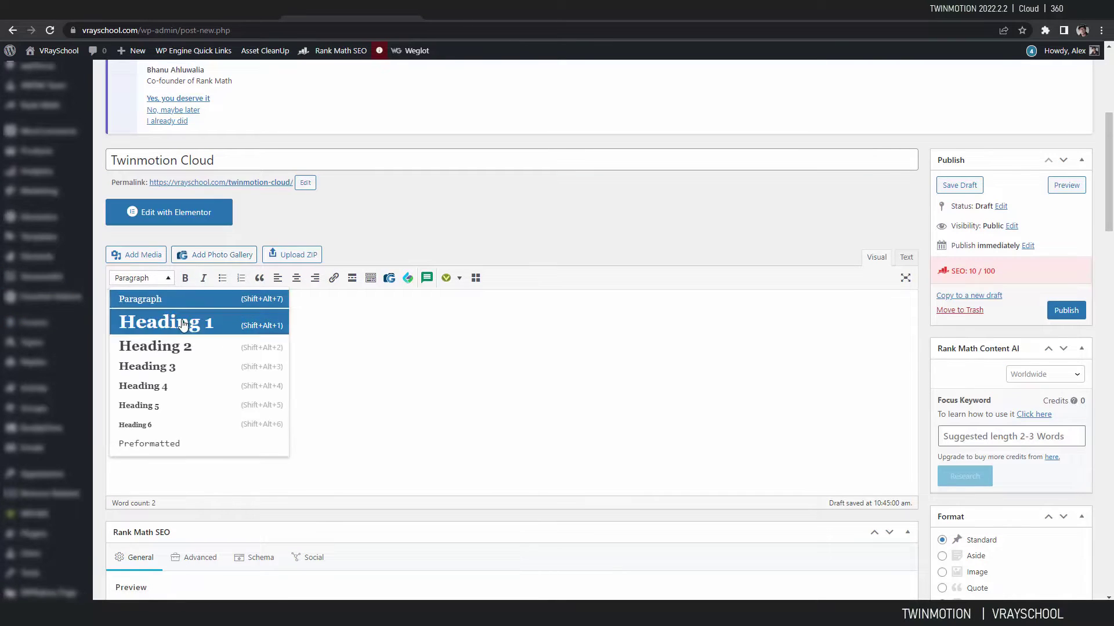
pyautogui.click(182, 324)
pyautogui.click(296, 278)
pyautogui.click(906, 258)
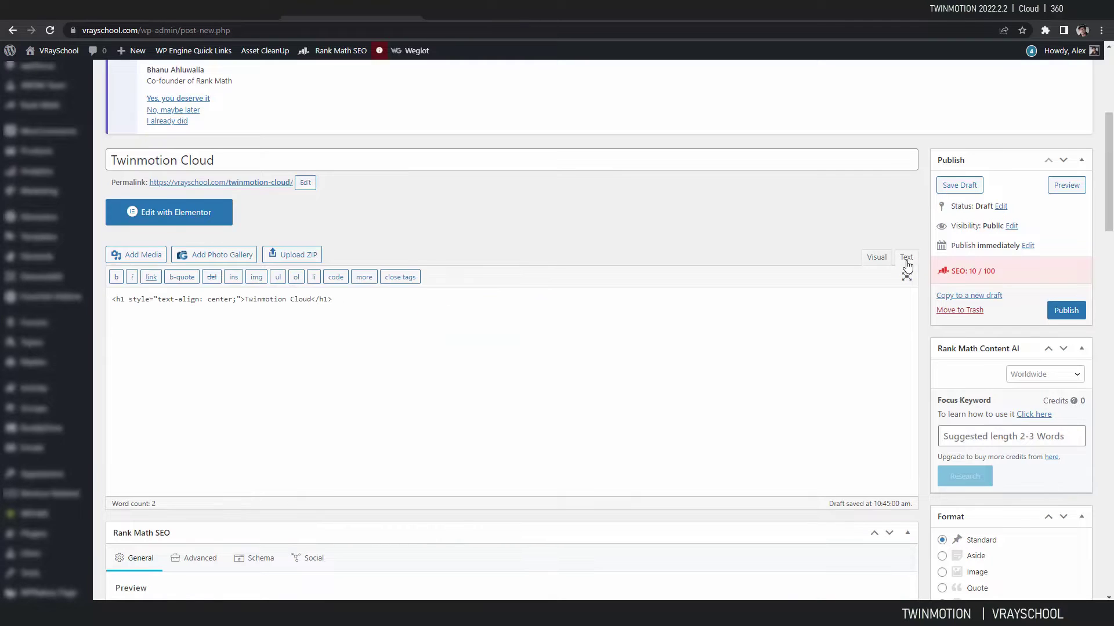
# Paste the Panorama set2 embed code below the heading's </h1> line and preview it visually
pyautogui.click(422, 300)
pyautogui.hotkey('ctrl', 'v')
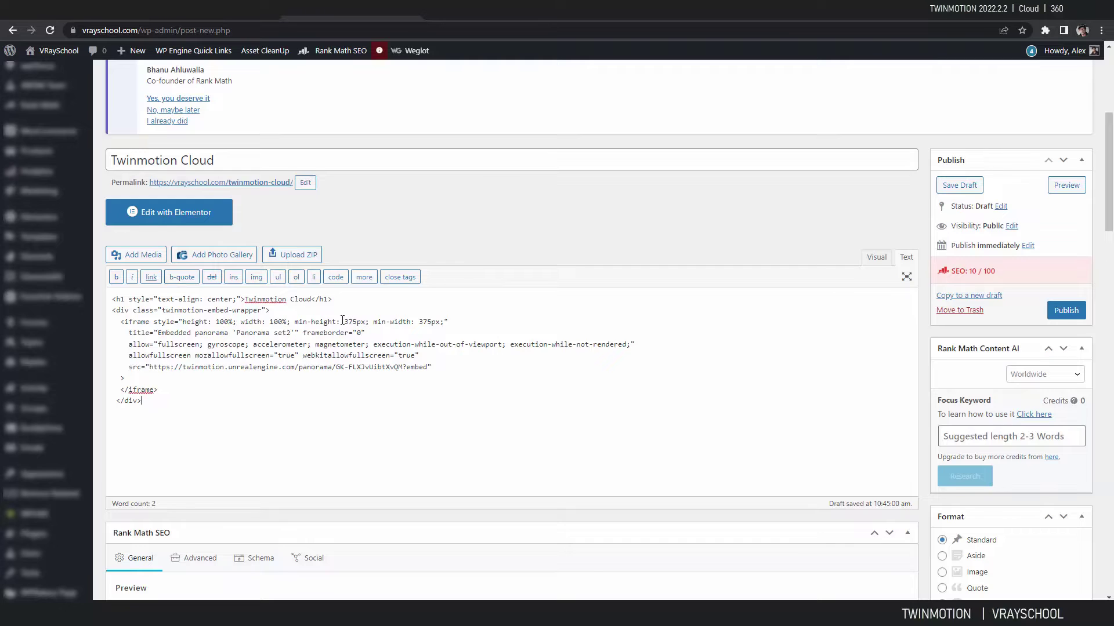
pyautogui.click(870, 261)
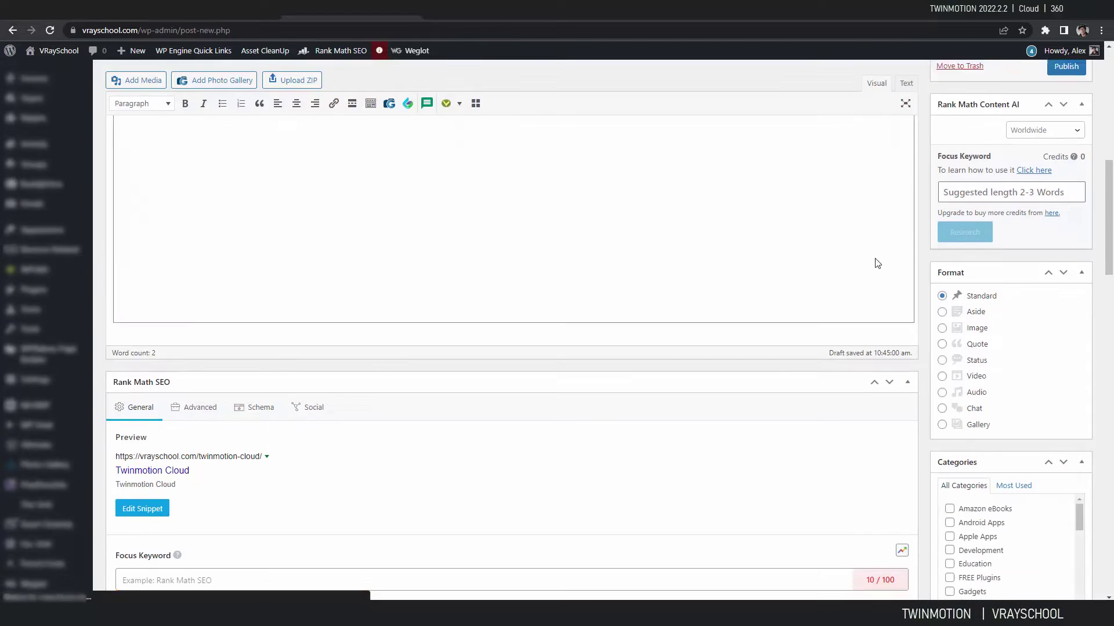
pyautogui.scroll(-3, 645, 344)
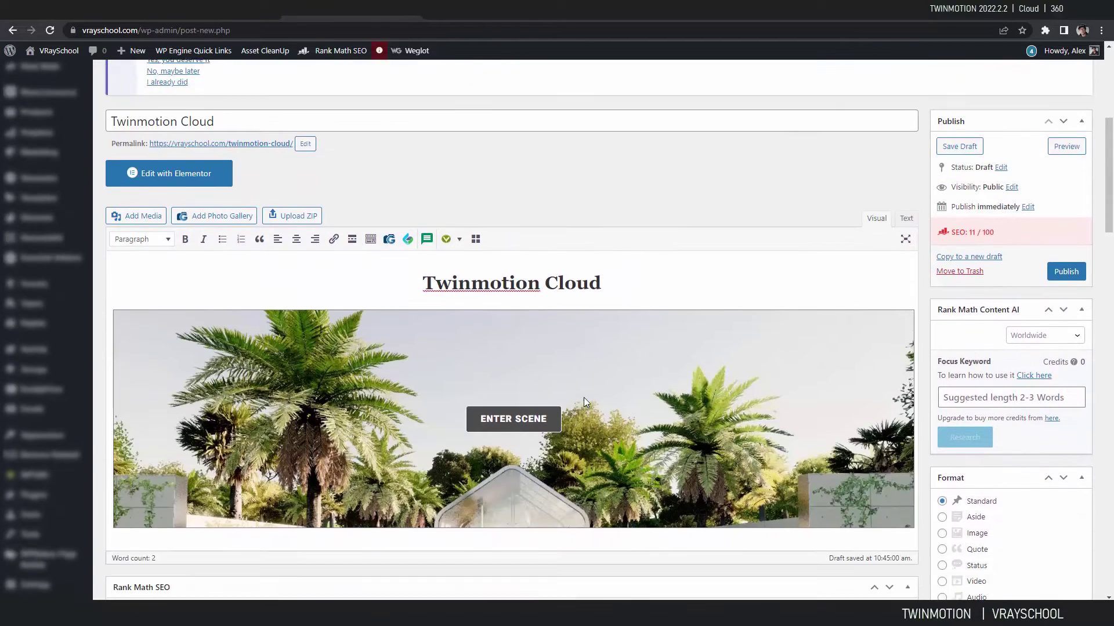
pyautogui.scroll(1, 704, 365)
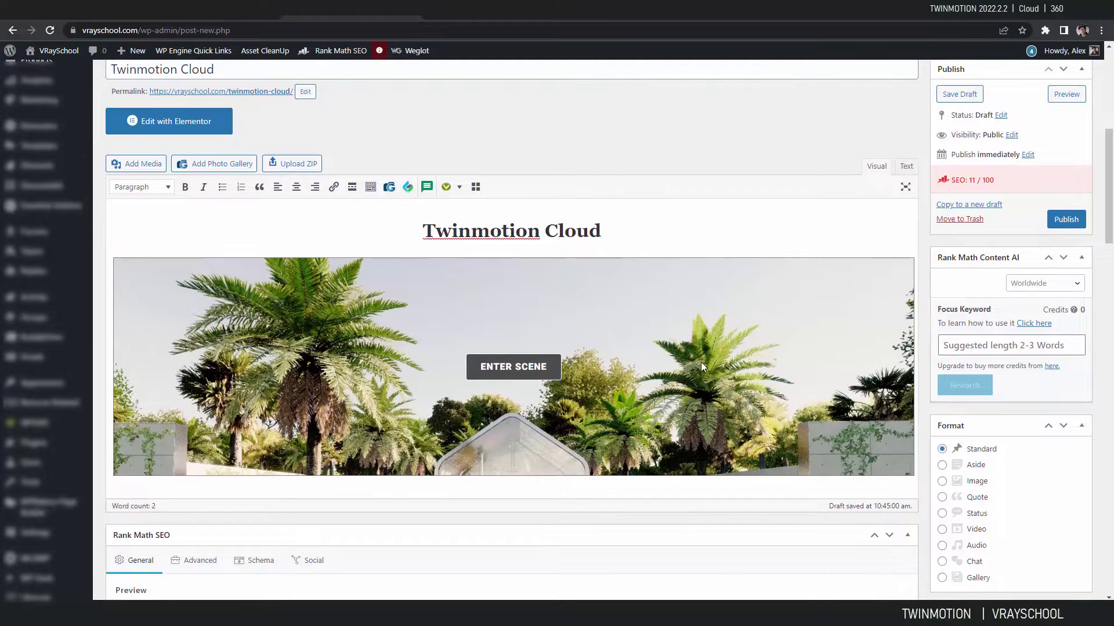
pyautogui.scroll(-4, 663, 373)
pyautogui.scroll(3, 658, 385)
pyautogui.scroll(-1, 657, 385)
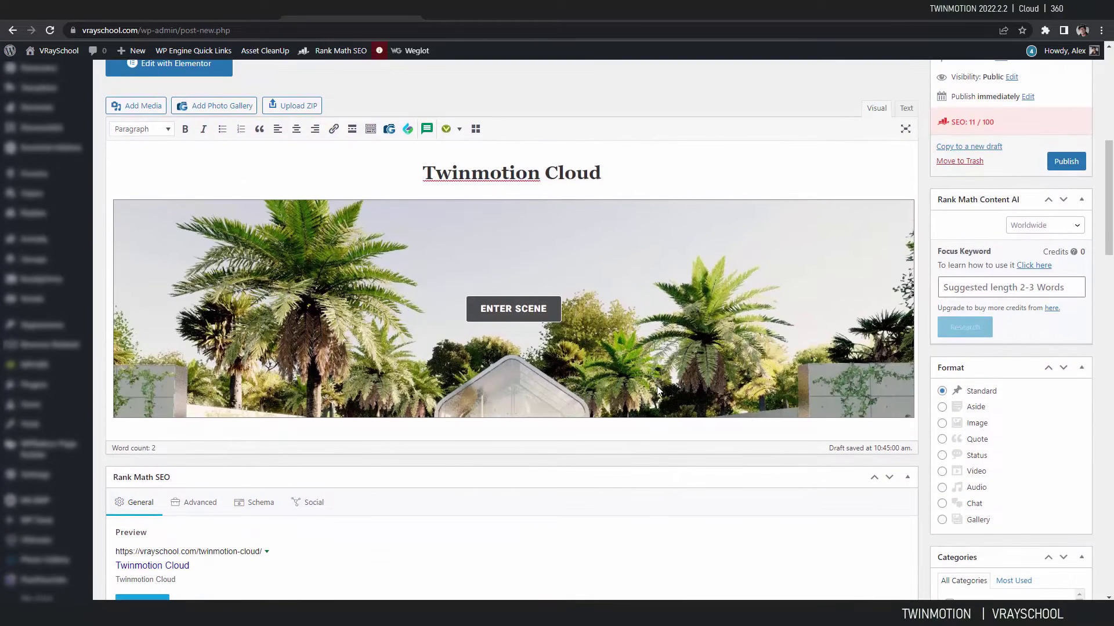
pyautogui.scroll(2, 657, 385)
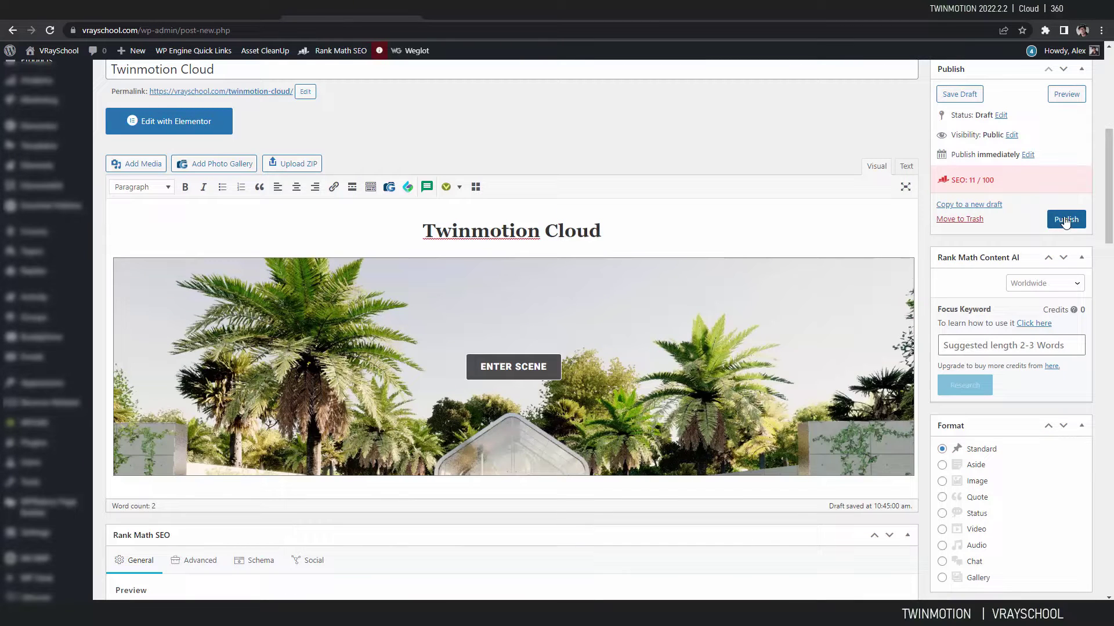
# Publish the post, open its live page and launch the embedded panorama
pyautogui.click(1065, 219)
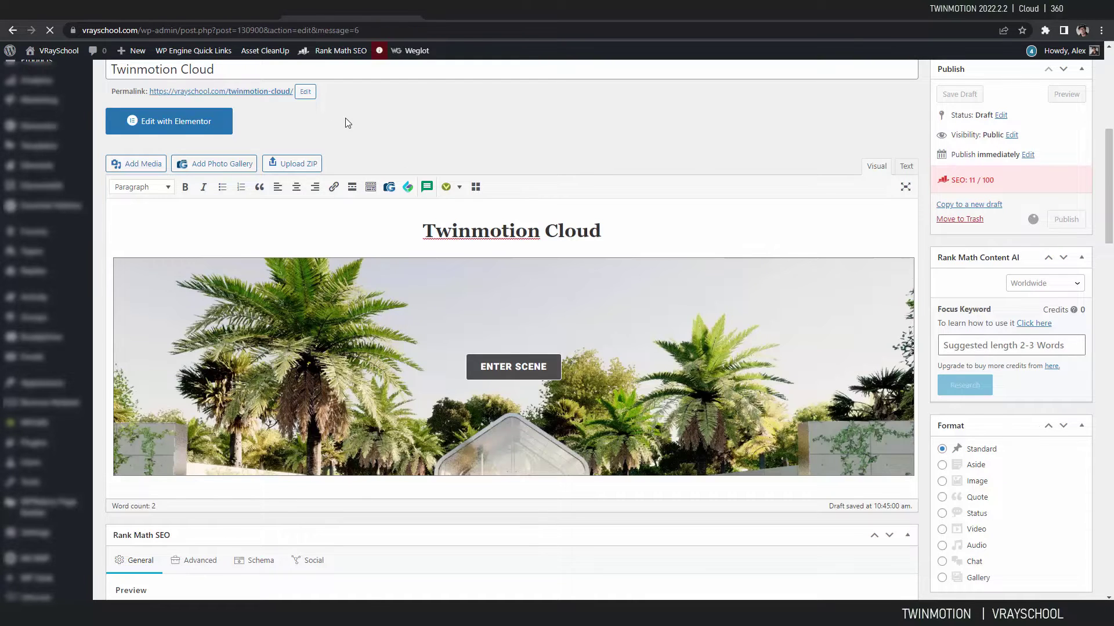
pyautogui.scroll(-2, 367, 302)
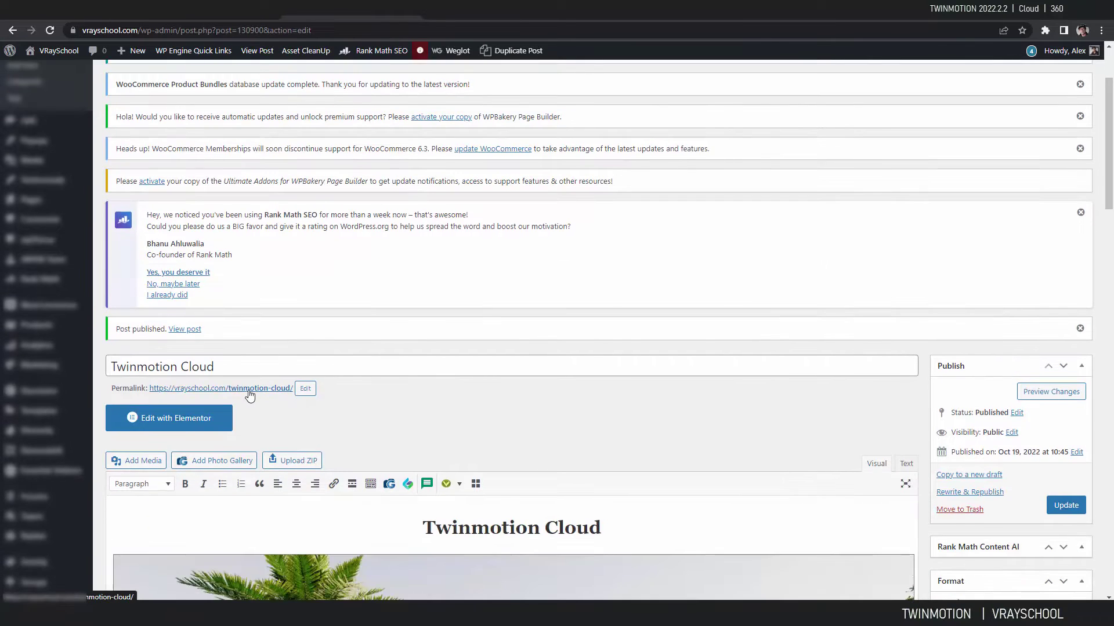
pyautogui.click(250, 389)
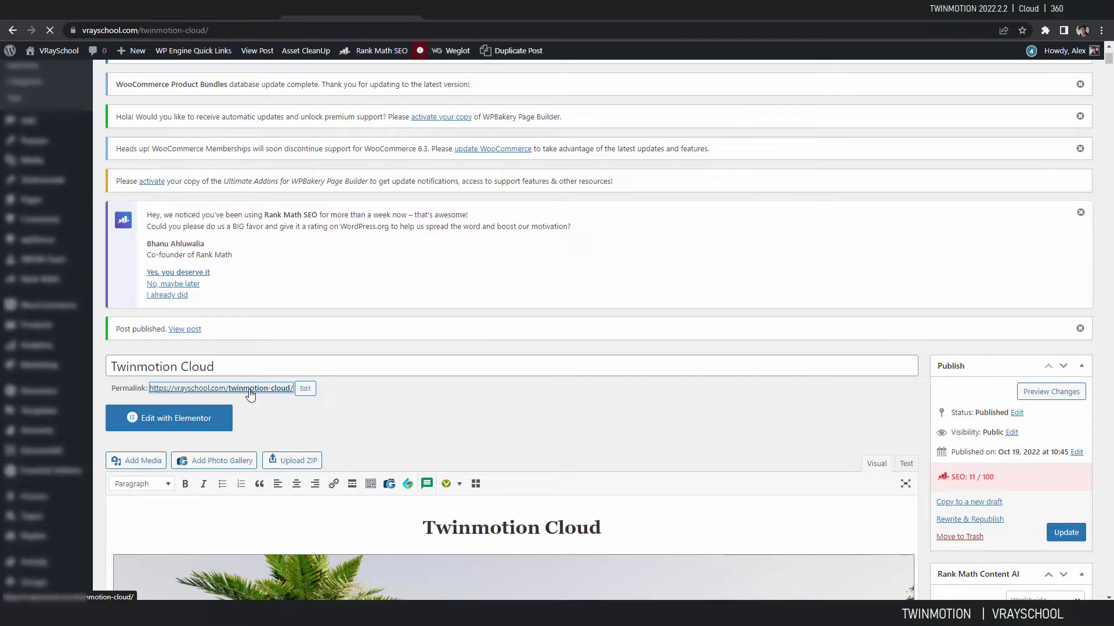
pyautogui.scroll(-3, 599, 176)
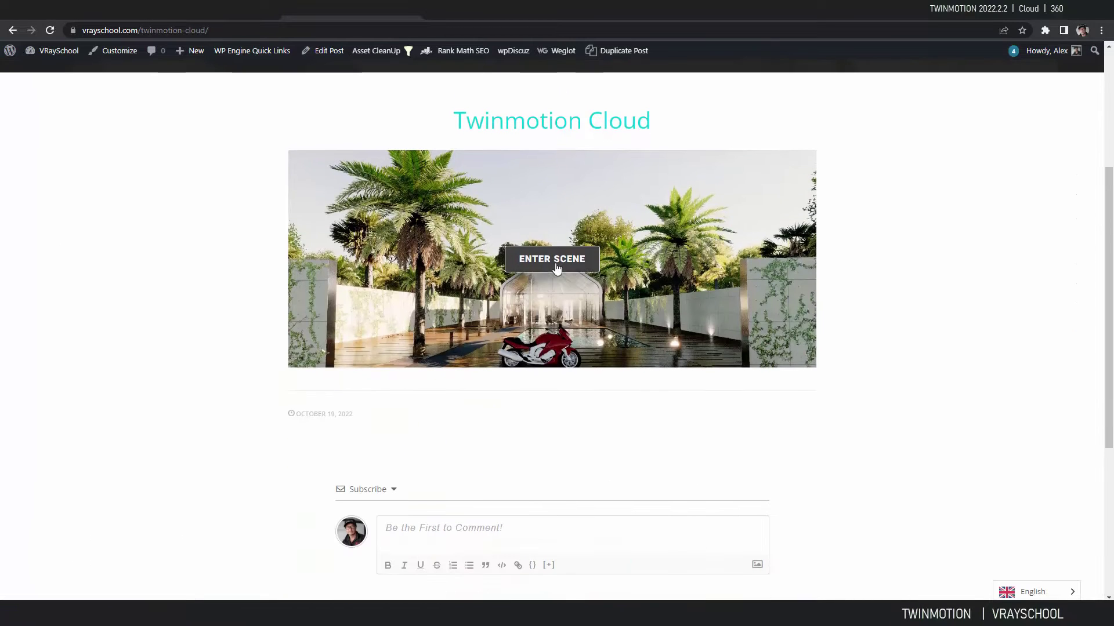
pyautogui.click(554, 261)
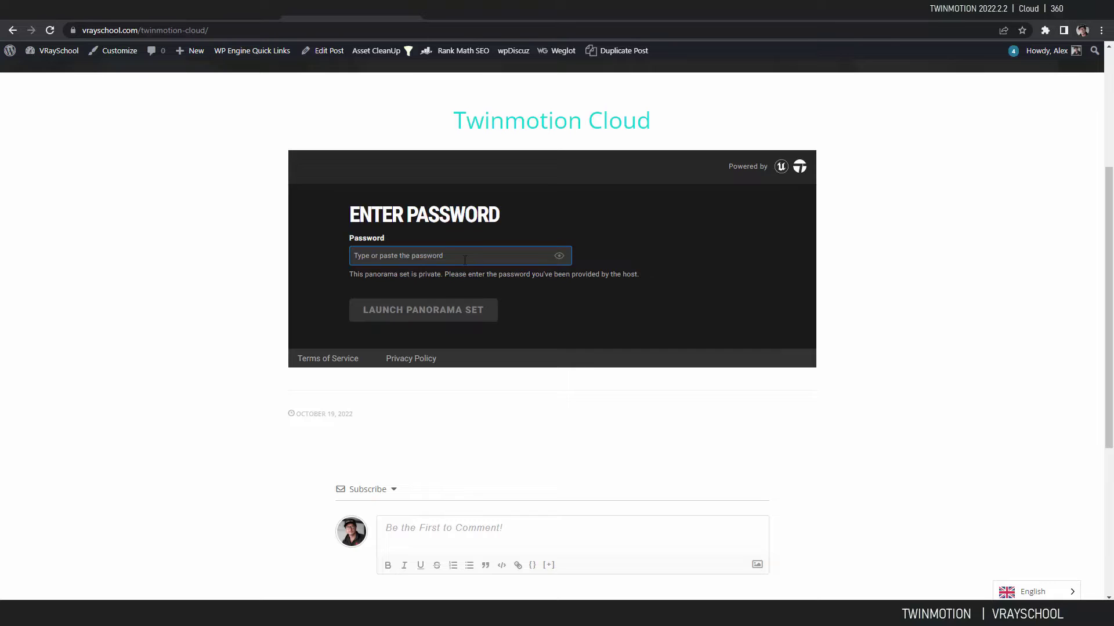
# Copy the panorama password from the email, enter it on the post, and launch the set
pyautogui.click(95, 15)
pyautogui.doubleClick(294, 192)
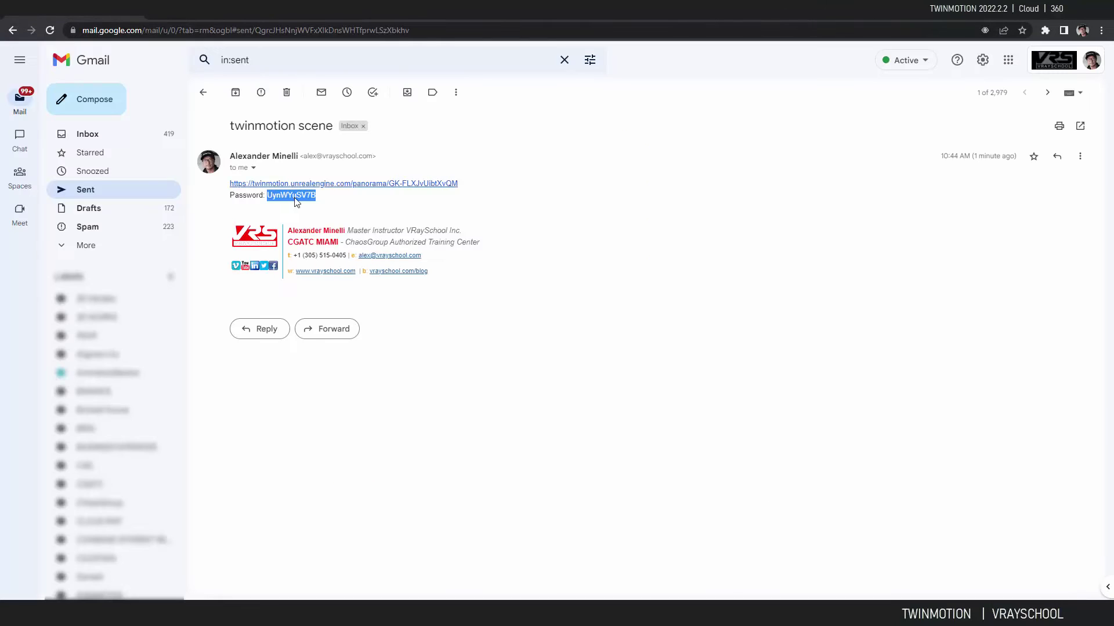
pyautogui.rightClick(294, 198)
pyautogui.click(315, 206)
pyautogui.click(261, 15)
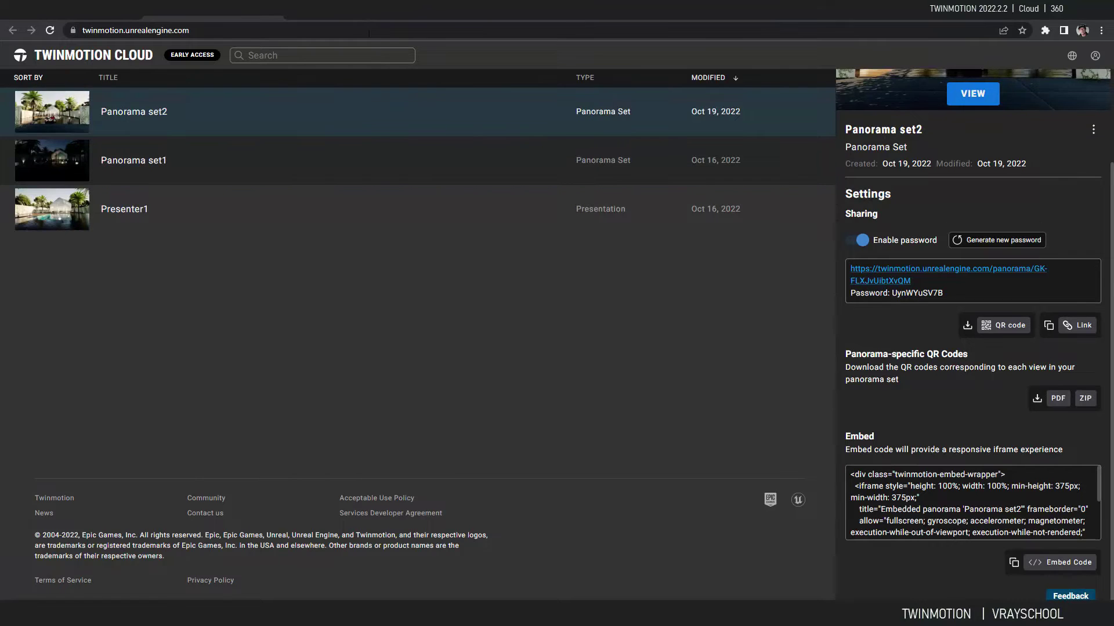
pyautogui.click(353, 18)
pyautogui.click(403, 256)
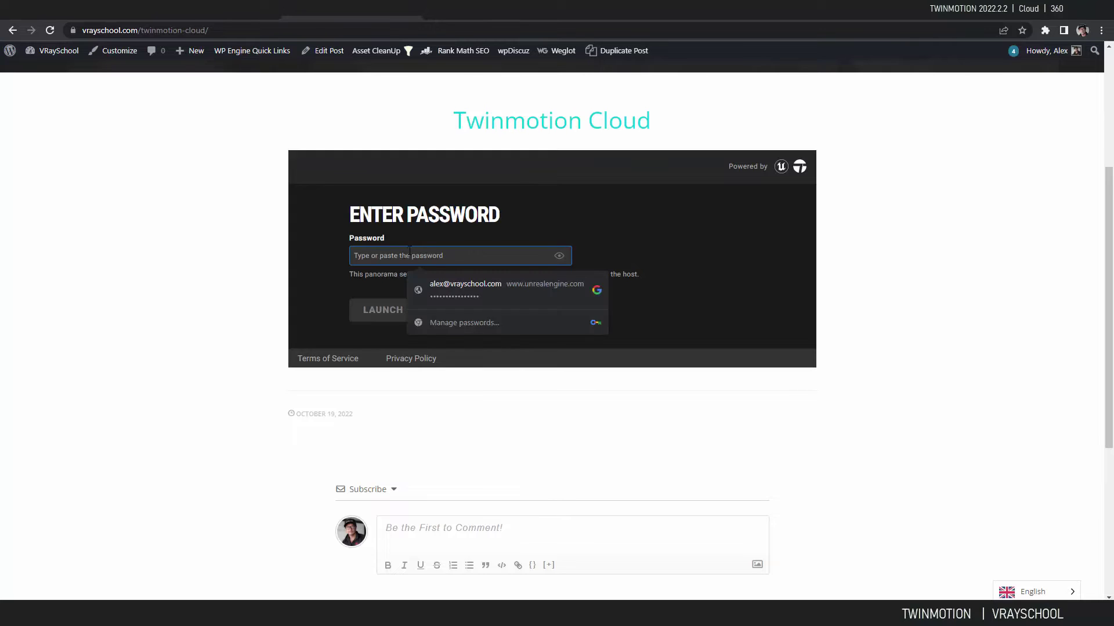
pyautogui.hotkey('ctrl', 'v')
pyautogui.click(407, 317)
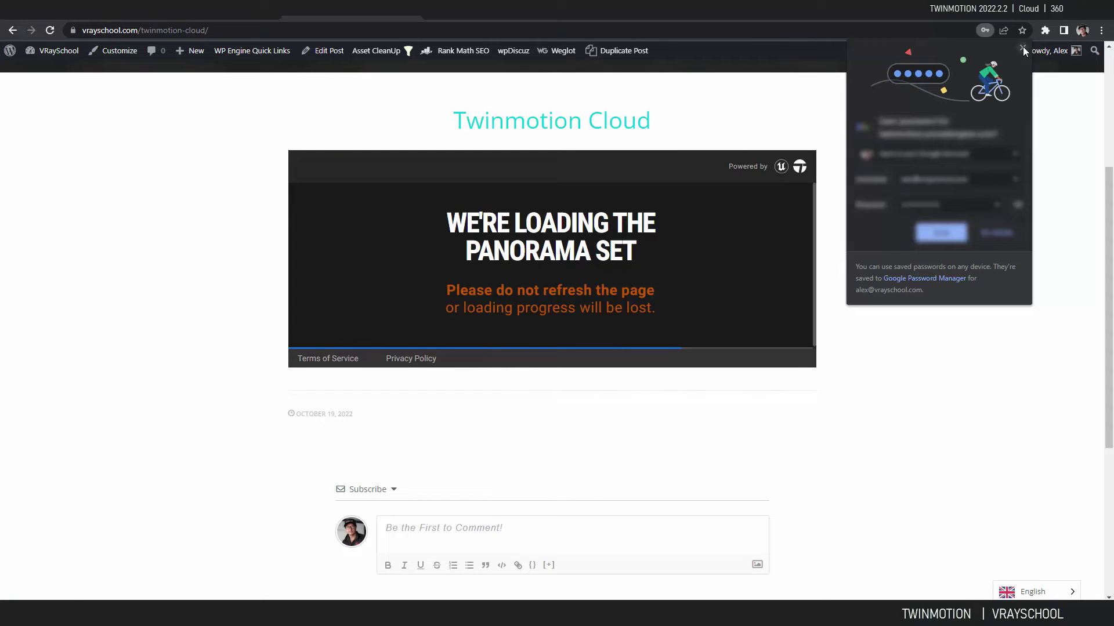
pyautogui.click(1022, 49)
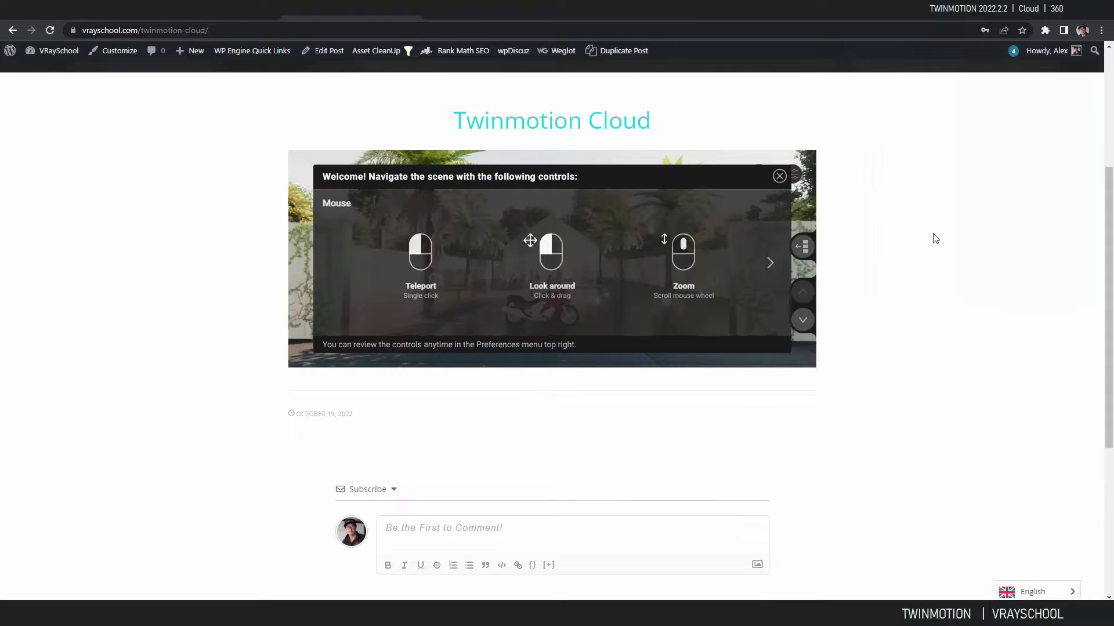
# Dismiss the welcome and mailing-list popups and look around the pool scene in full screen
pyautogui.click(780, 176)
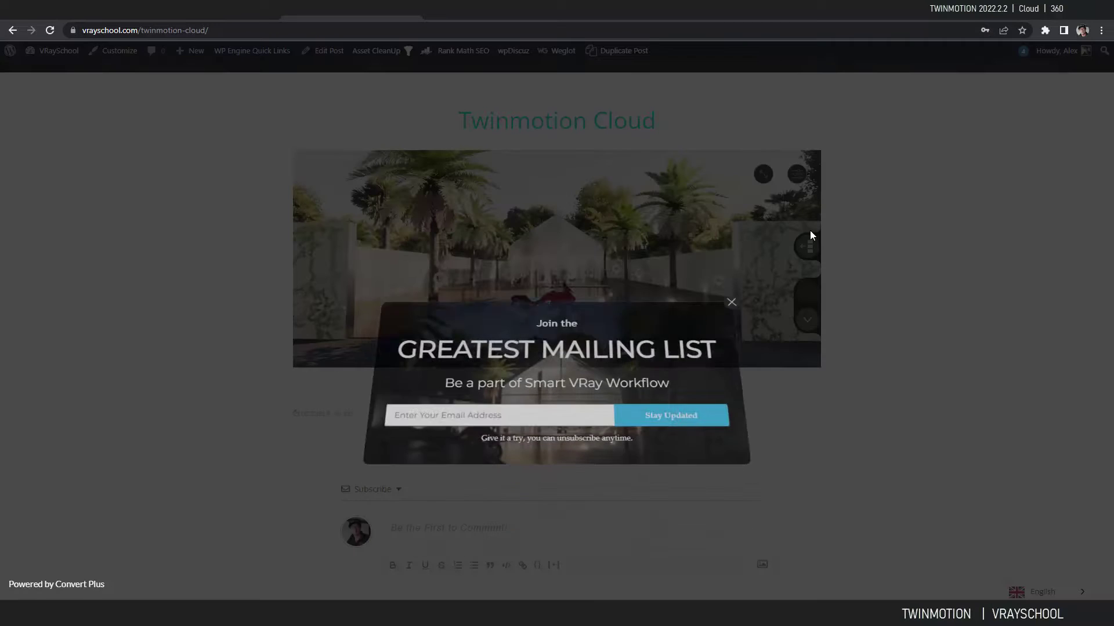
pyautogui.click(749, 234)
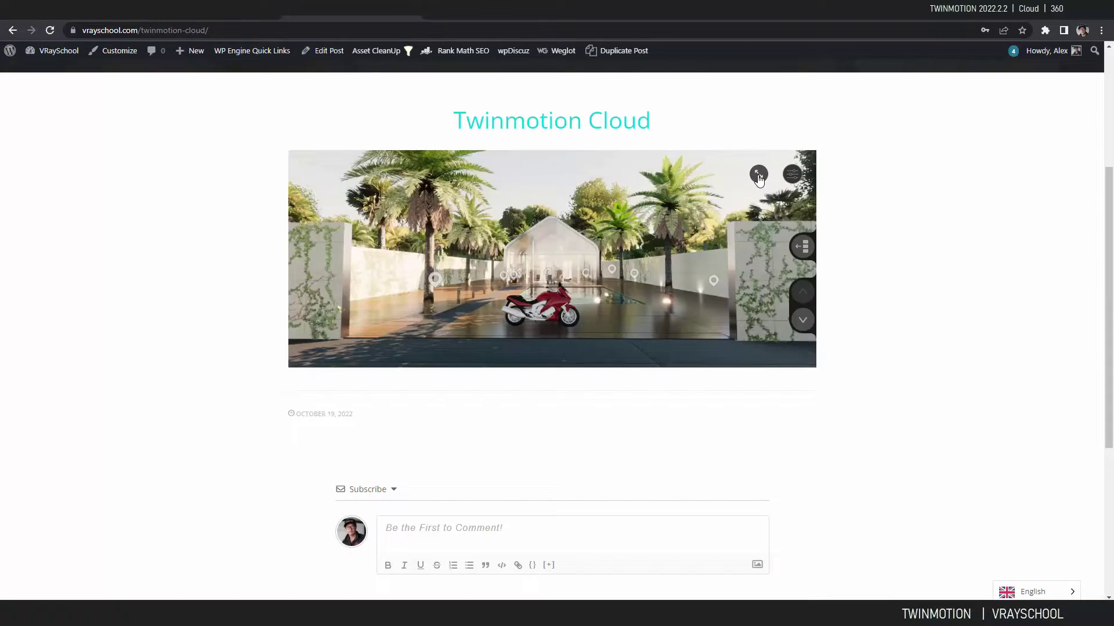
pyautogui.click(758, 174)
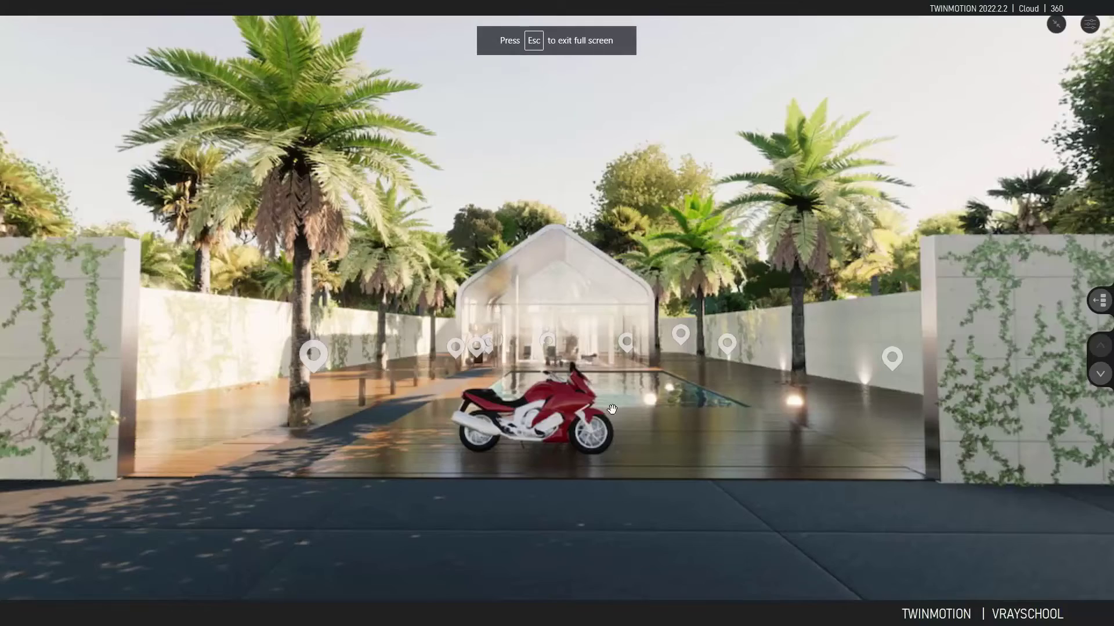
pyautogui.moveTo(754, 348); pyautogui.dragTo(635, 378)
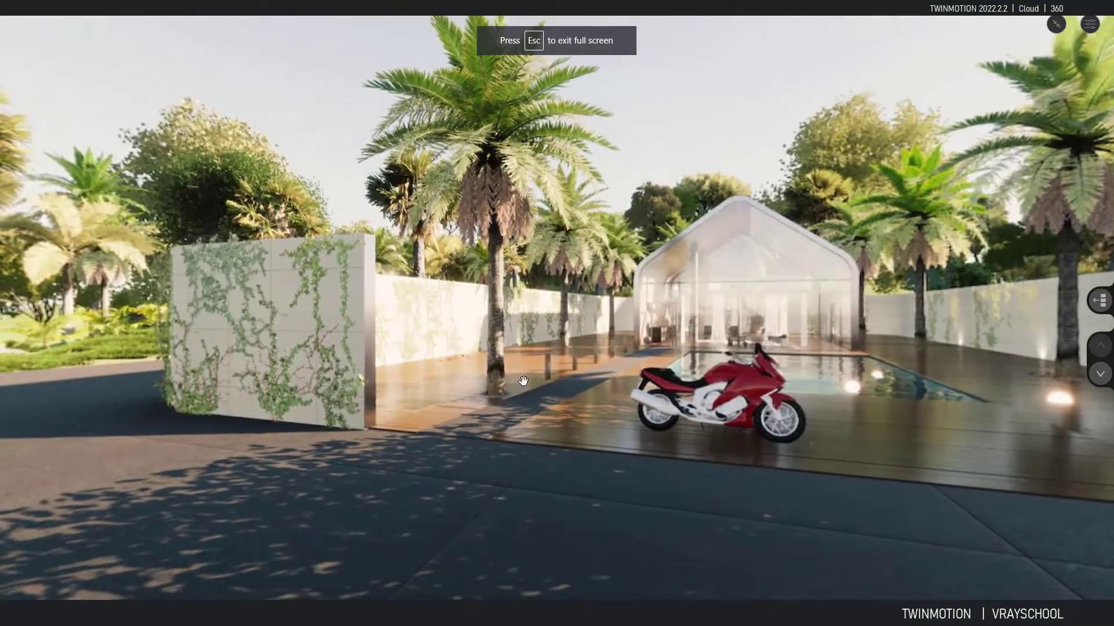
pyautogui.click(1057, 23)
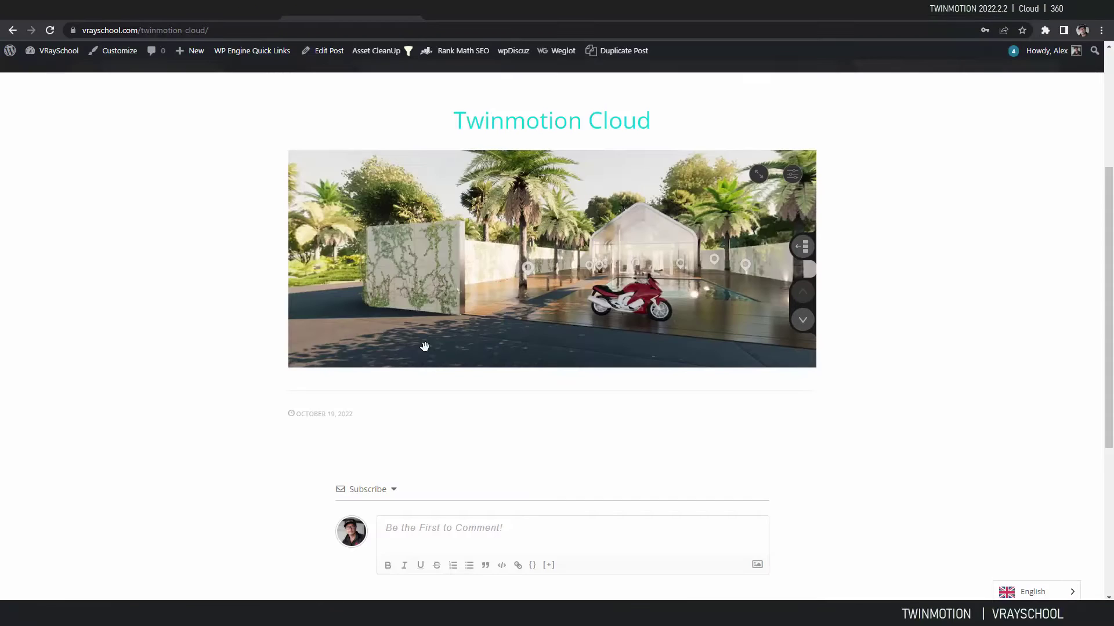
pyautogui.scroll(2, 717, 275)
pyautogui.scroll(-3, 652, 214)
pyautogui.scroll(2, 566, 276)
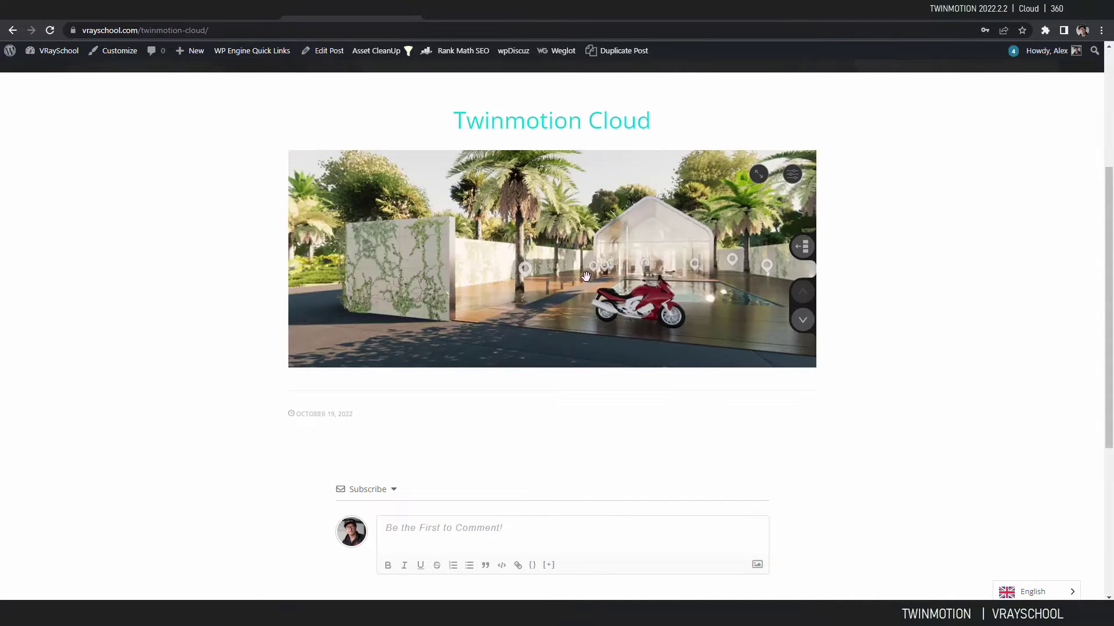
# Teleport beside the pool and into the glass house, then return to Twinmotion Cloud
pyautogui.click(594, 271)
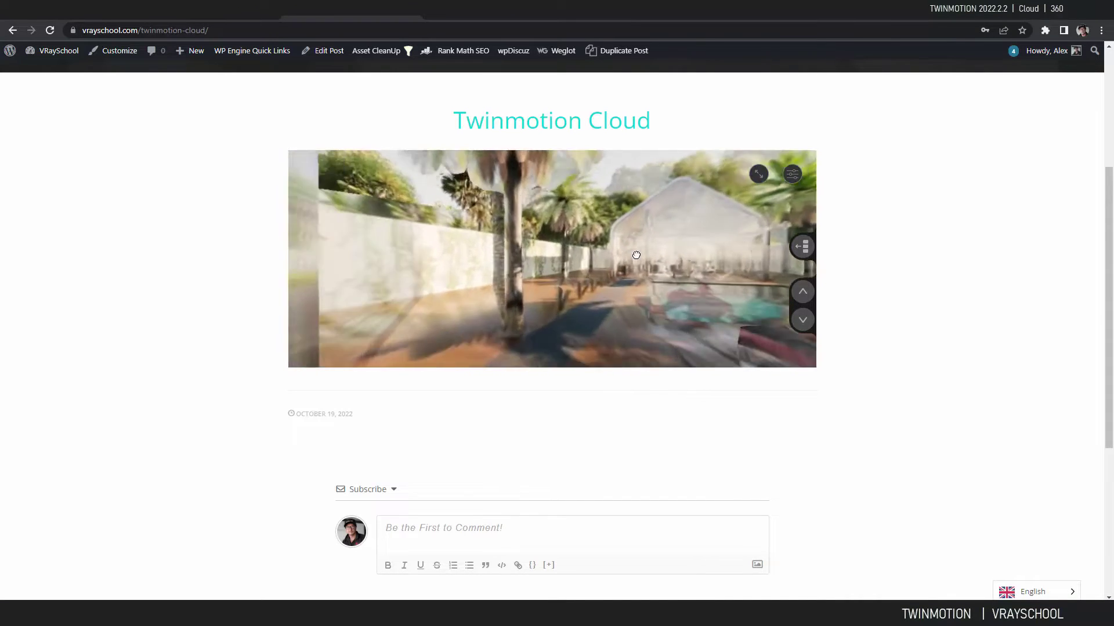
pyautogui.moveTo(466, 253); pyautogui.dragTo(564, 275)
pyautogui.click(508, 291)
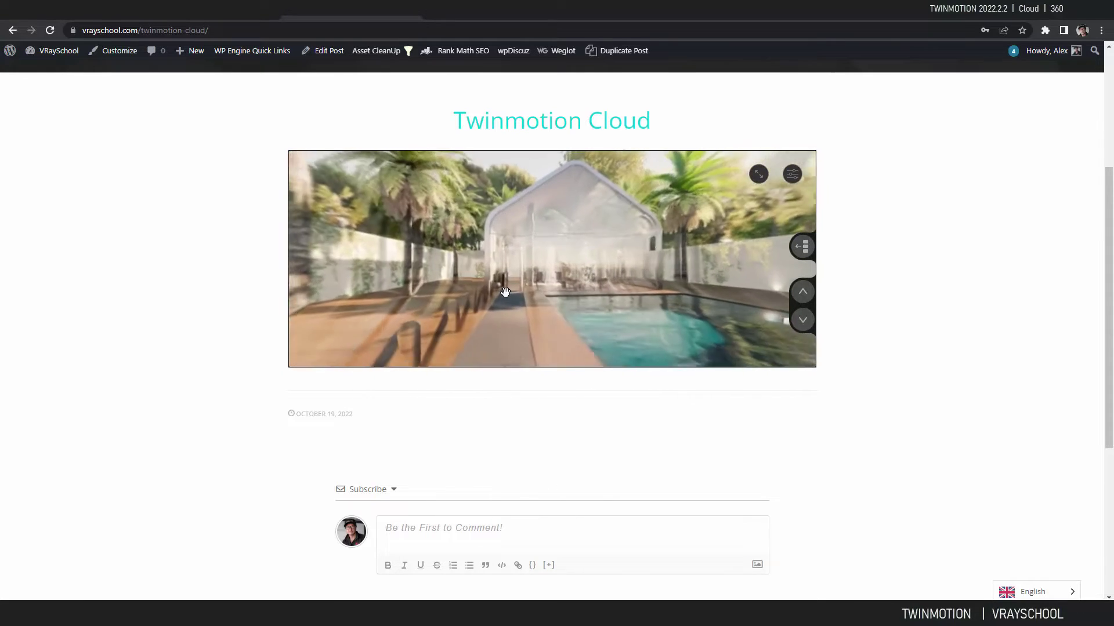
pyautogui.moveTo(644, 249); pyautogui.dragTo(489, 236)
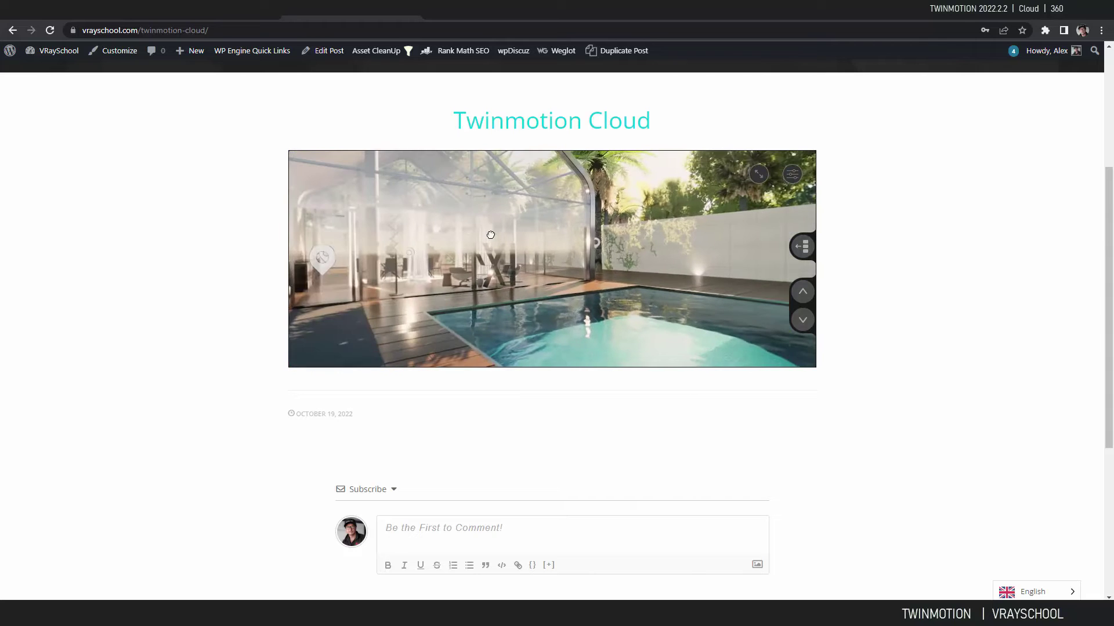
pyautogui.click(227, 16)
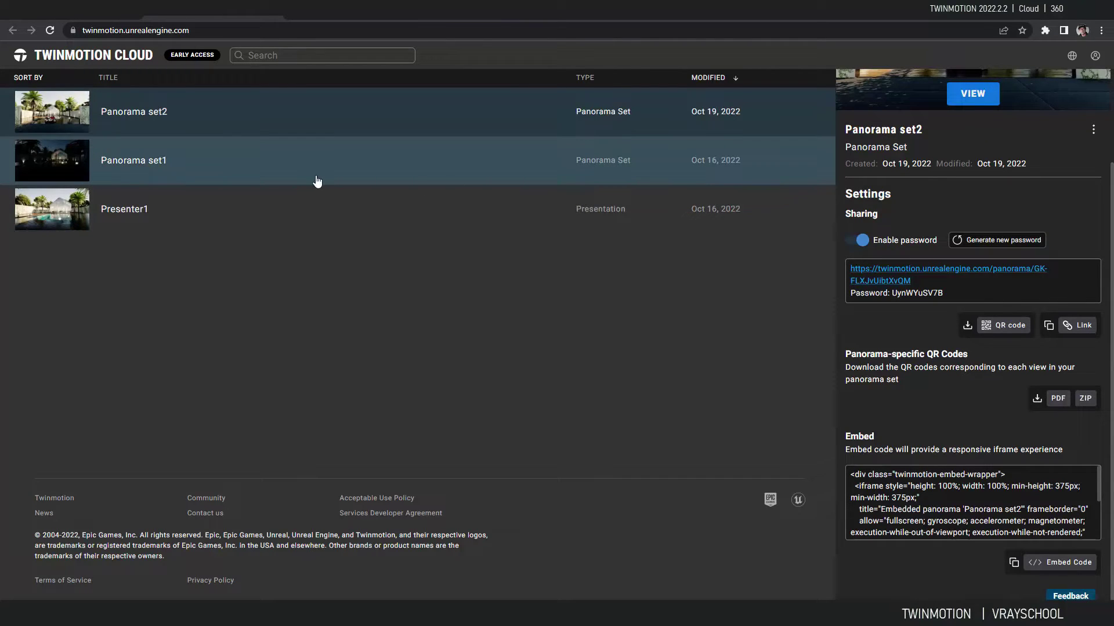
# Open Panorama set1 from its details panel in the viewer and dismiss the welcome guide
pyautogui.click(60, 162)
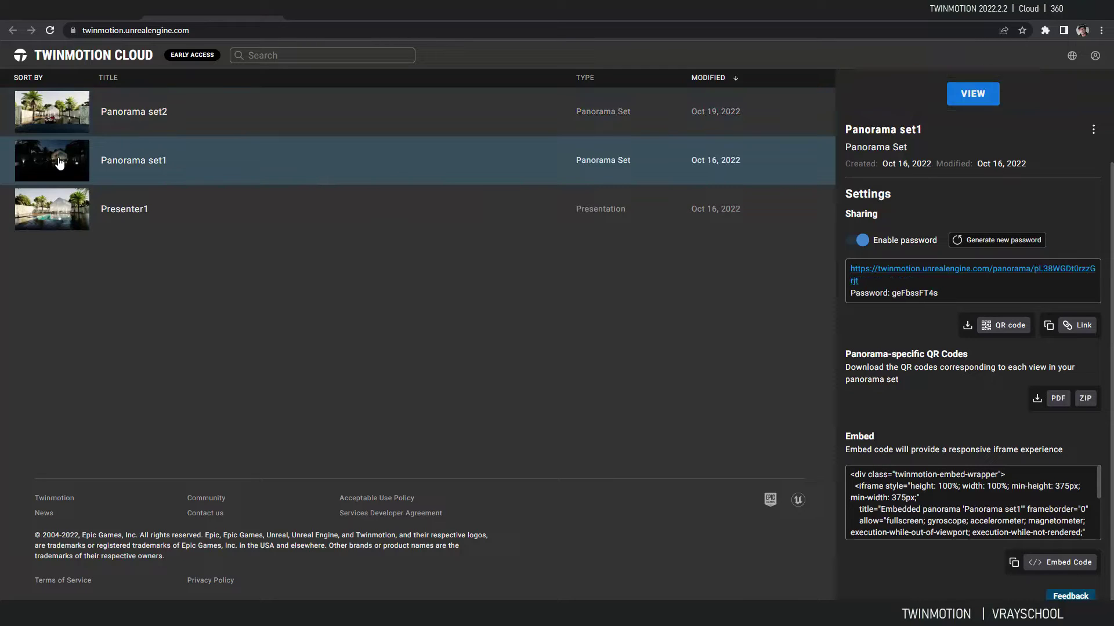
pyautogui.click(979, 100)
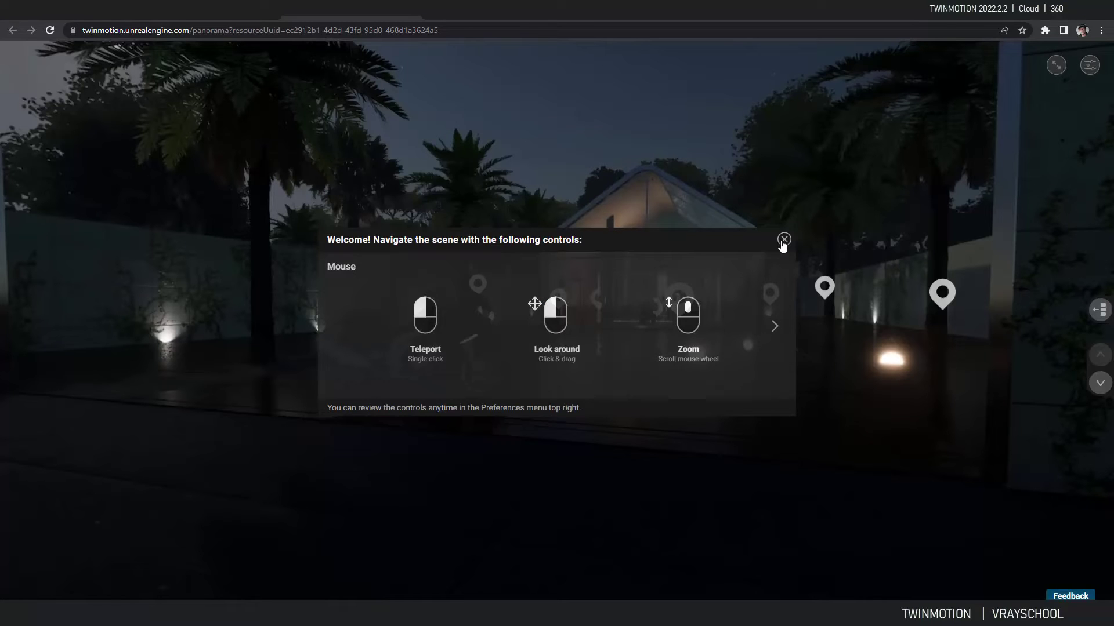
pyautogui.click(782, 240)
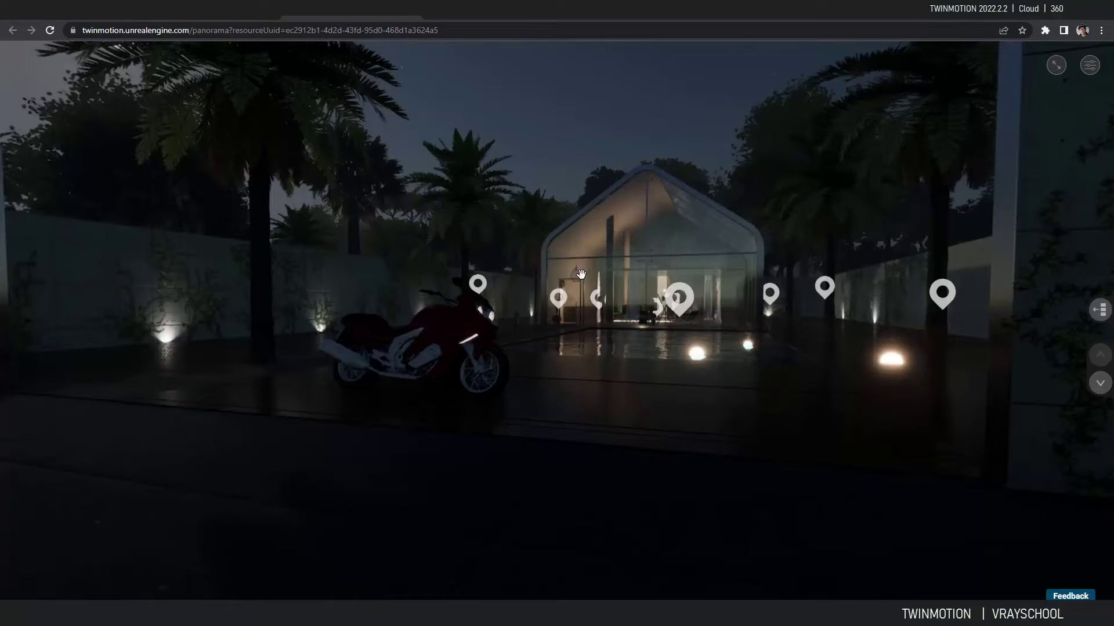
# Tour the night scene via pins into the pool house interior, then close the panorama
pyautogui.moveTo(510, 296); pyautogui.dragTo(486, 276)
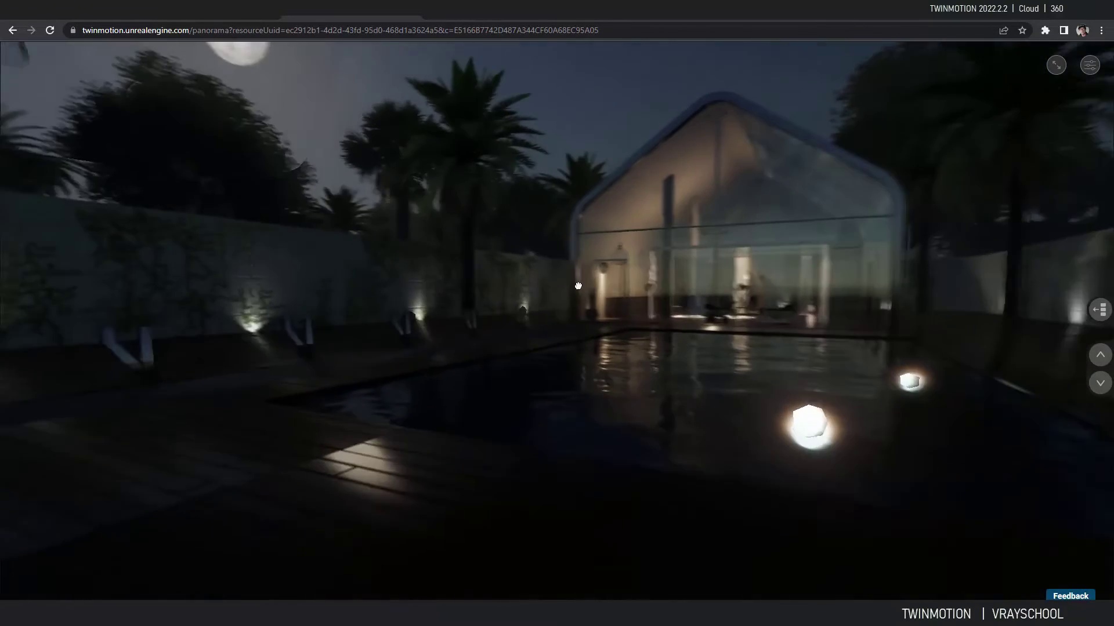
pyautogui.click(607, 293)
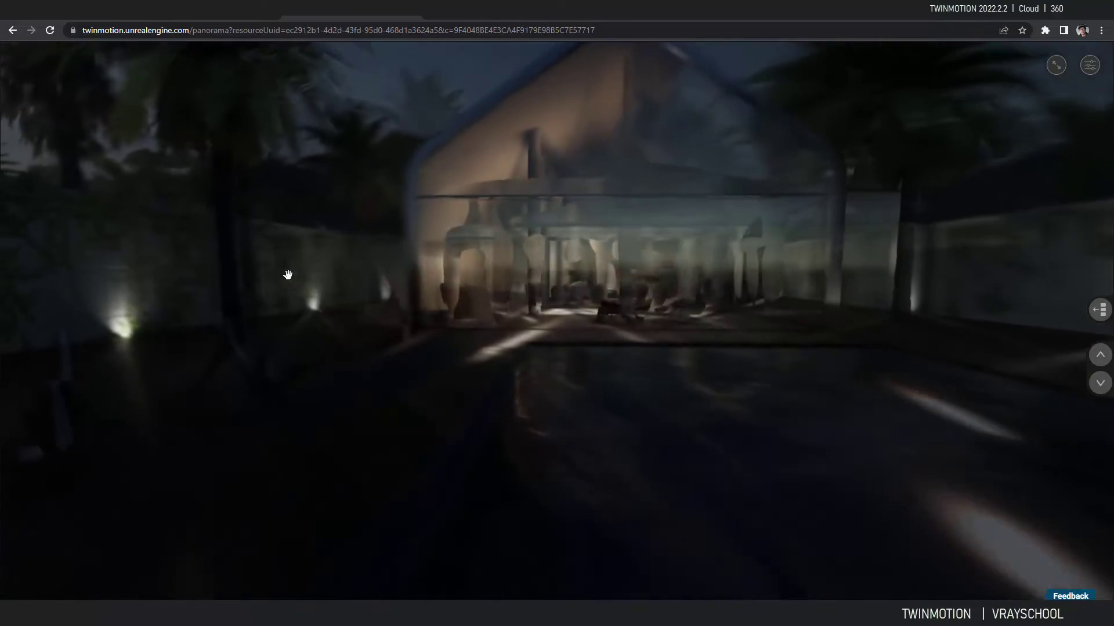
pyautogui.moveTo(689, 281); pyautogui.dragTo(208, 258)
pyautogui.click(209, 258)
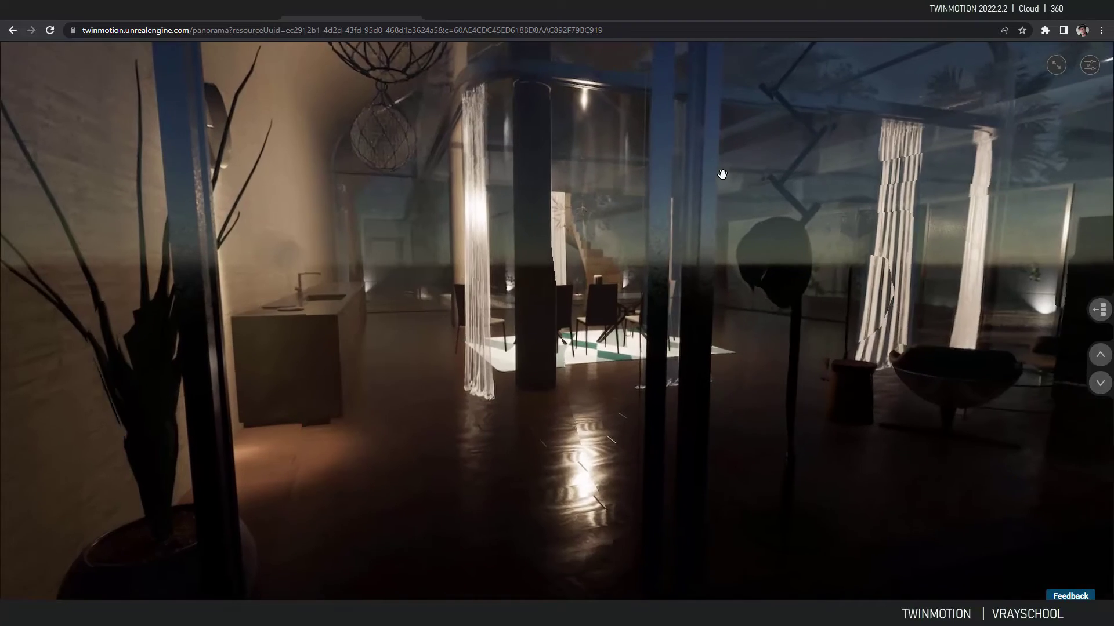
pyautogui.moveTo(719, 174); pyautogui.dragTo(173, 158)
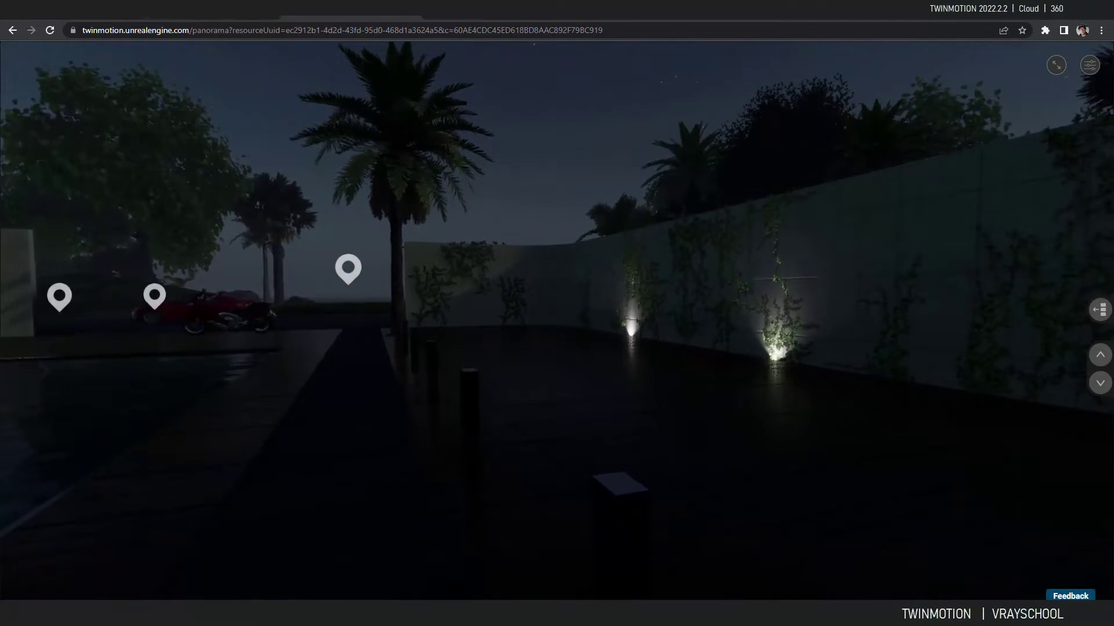
pyautogui.click(413, 16)
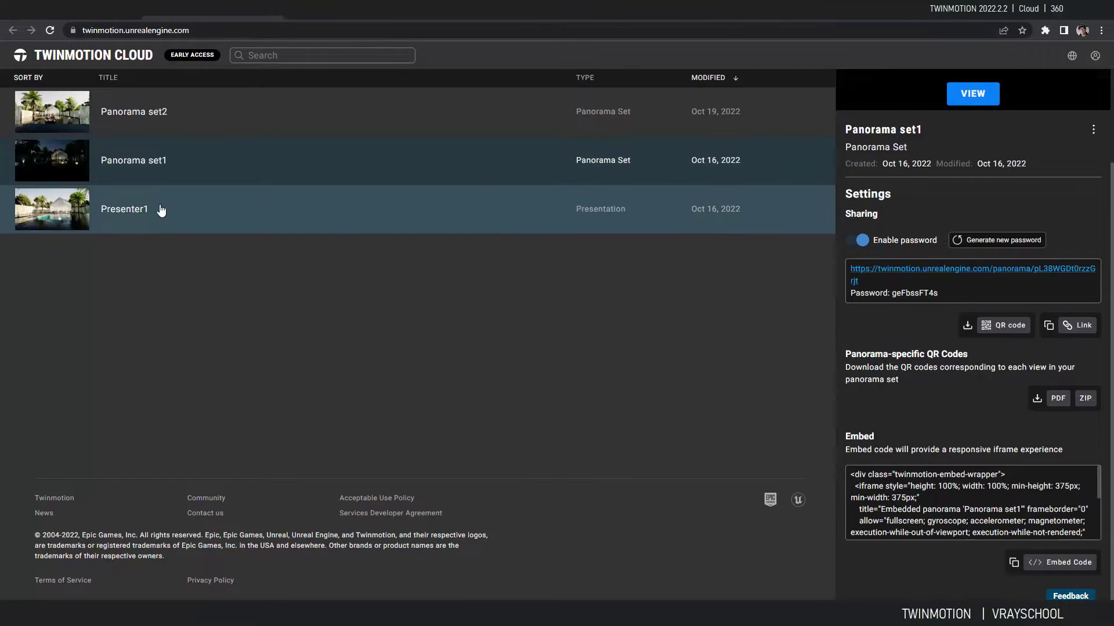
# Open Presenter1 from its details panel and dismiss the welcome controls guide
pyautogui.click(141, 211)
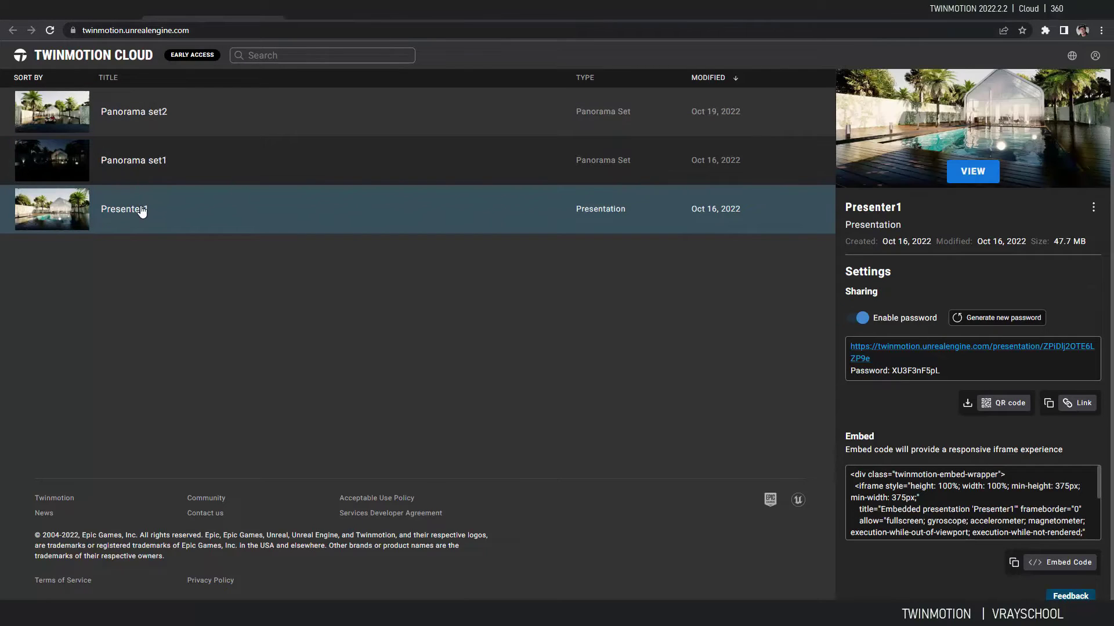
pyautogui.click(973, 171)
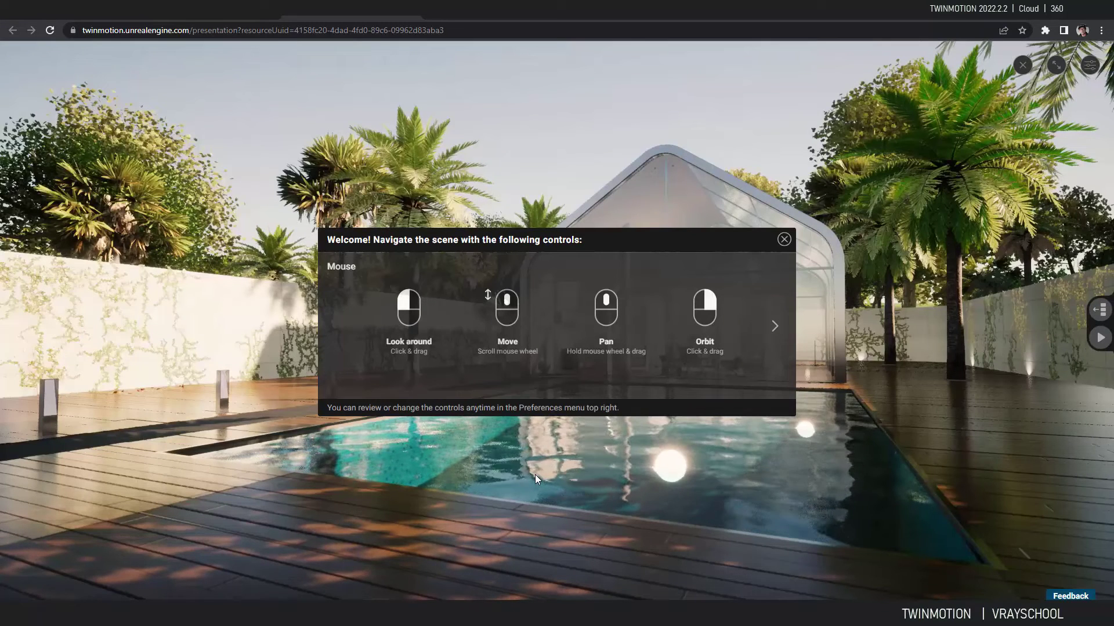
pyautogui.click(784, 240)
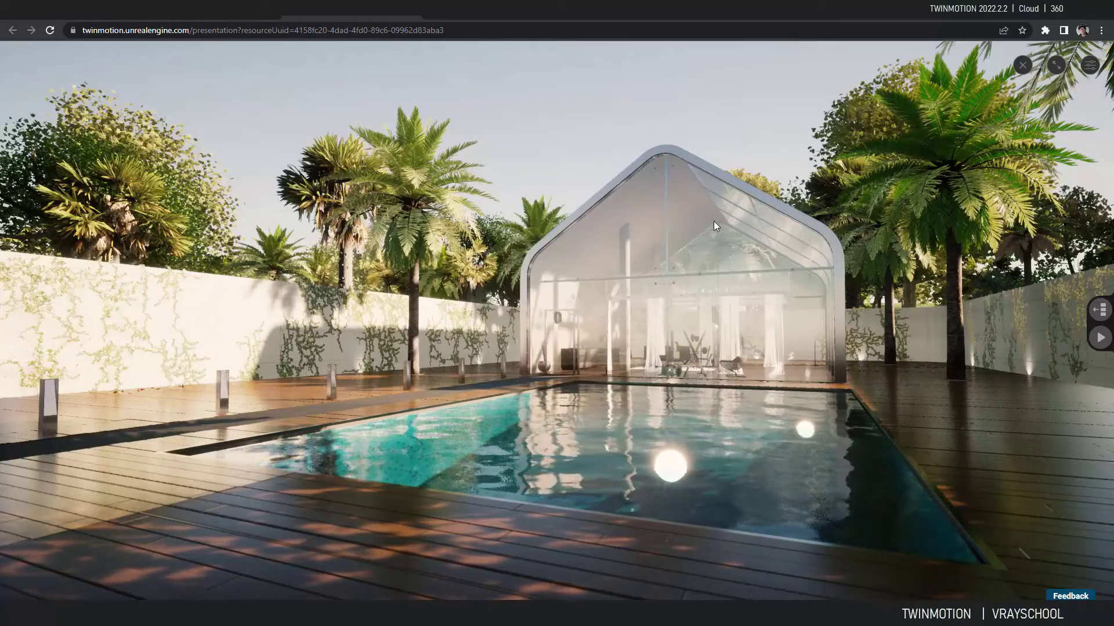
# Look around the pool deck toward the palm, curved concrete wall and glass pavilion
pyautogui.moveTo(595, 236); pyautogui.dragTo(336, 98)
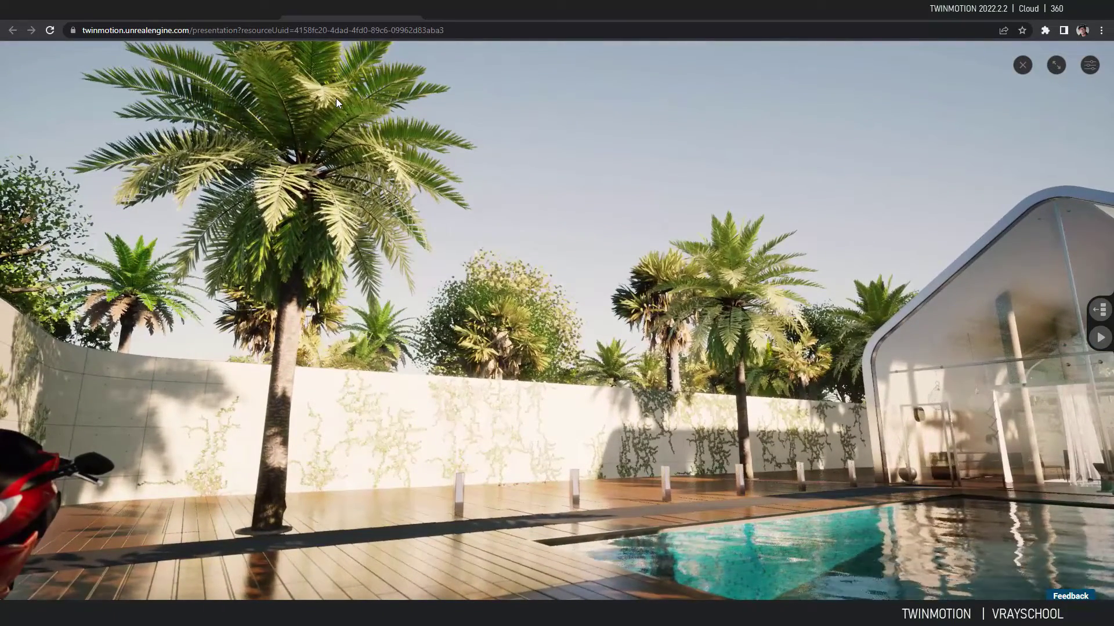
pyautogui.moveTo(333, 98); pyautogui.dragTo(1014, 262)
pyautogui.moveTo(742, 283); pyautogui.dragTo(1112, 207)
pyautogui.moveTo(482, 285); pyautogui.dragTo(2, 367)
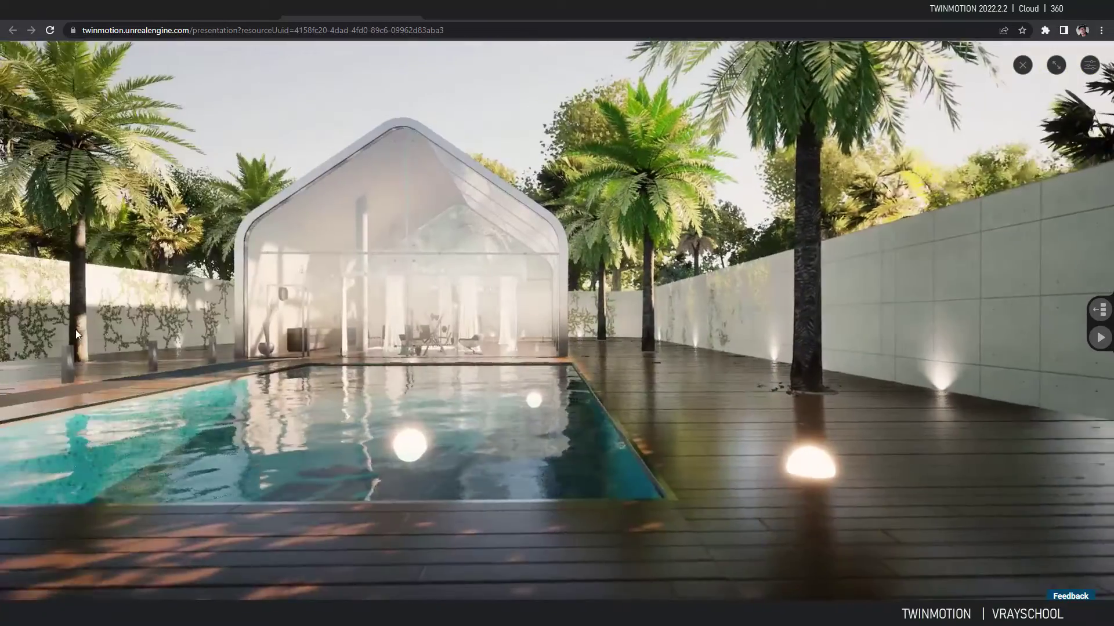
pyautogui.moveTo(587, 361); pyautogui.dragTo(1045, 370)
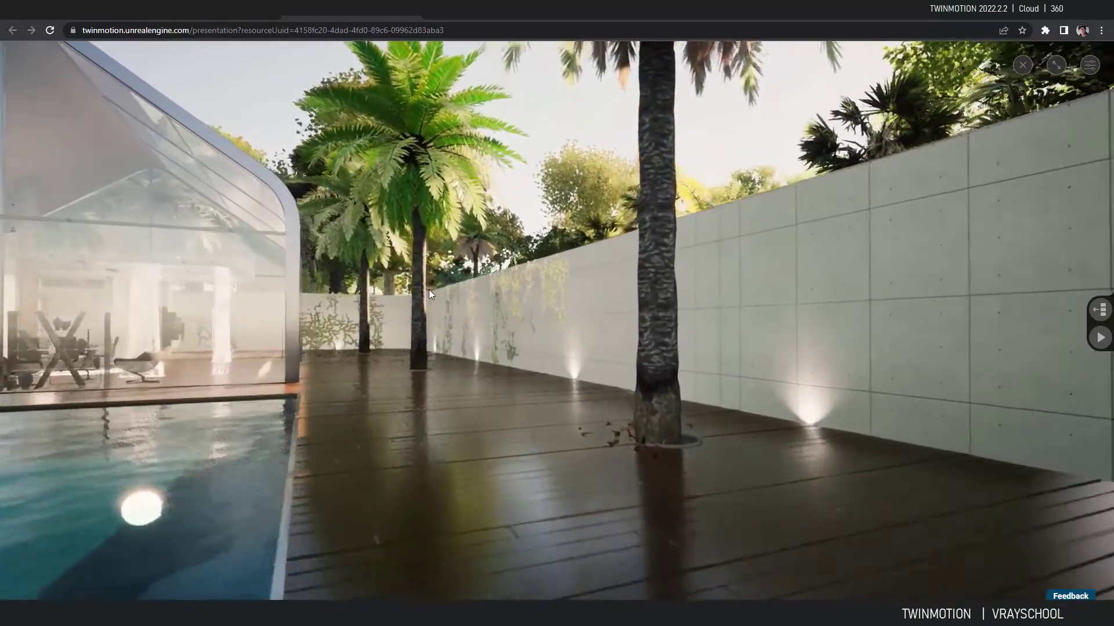
# Move along the deck to frame the pool, wall and palms, then start viewpoint playback
pyautogui.press('w')
pyautogui.moveTo(429, 290); pyautogui.dragTo(361, 312)
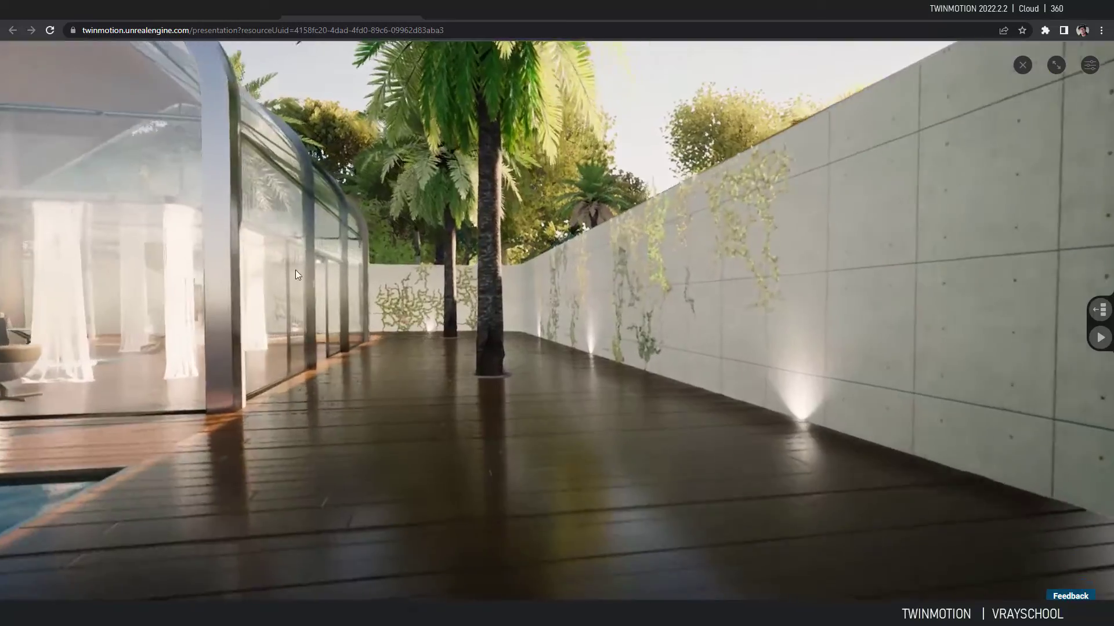
pyautogui.moveTo(294, 270); pyautogui.dragTo(5, 261)
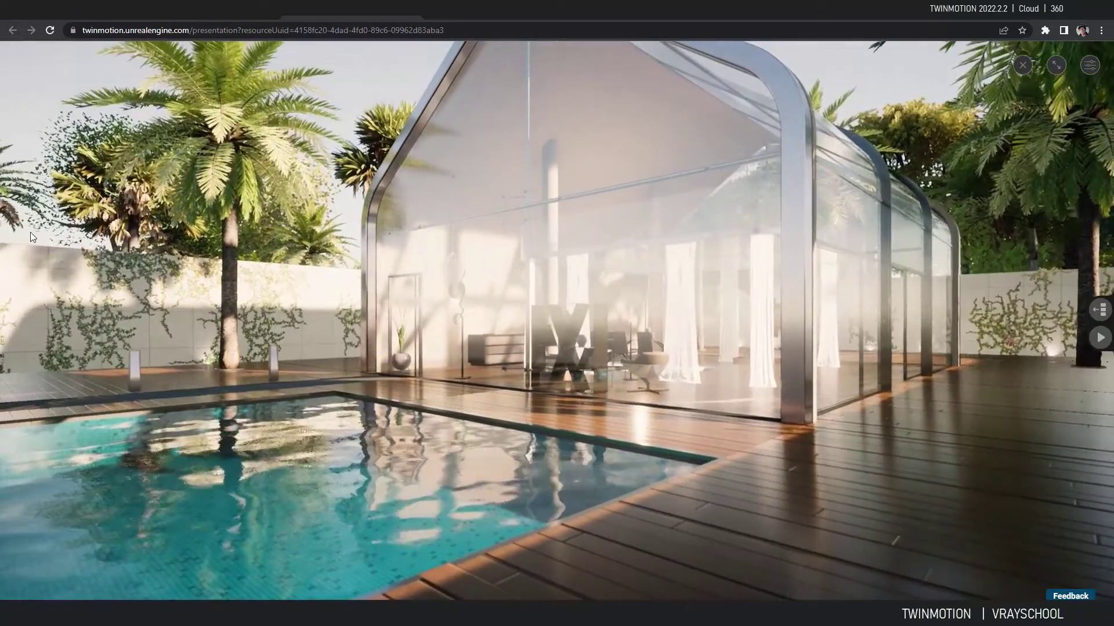
pyautogui.moveTo(474, 282); pyautogui.dragTo(40, 287)
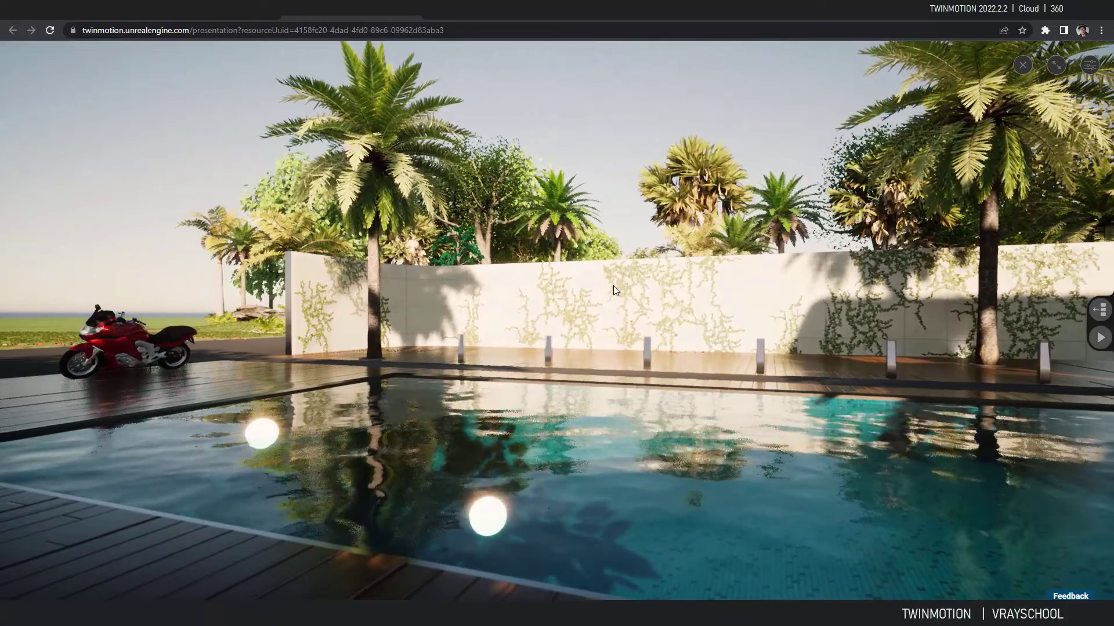
pyautogui.click(1097, 343)
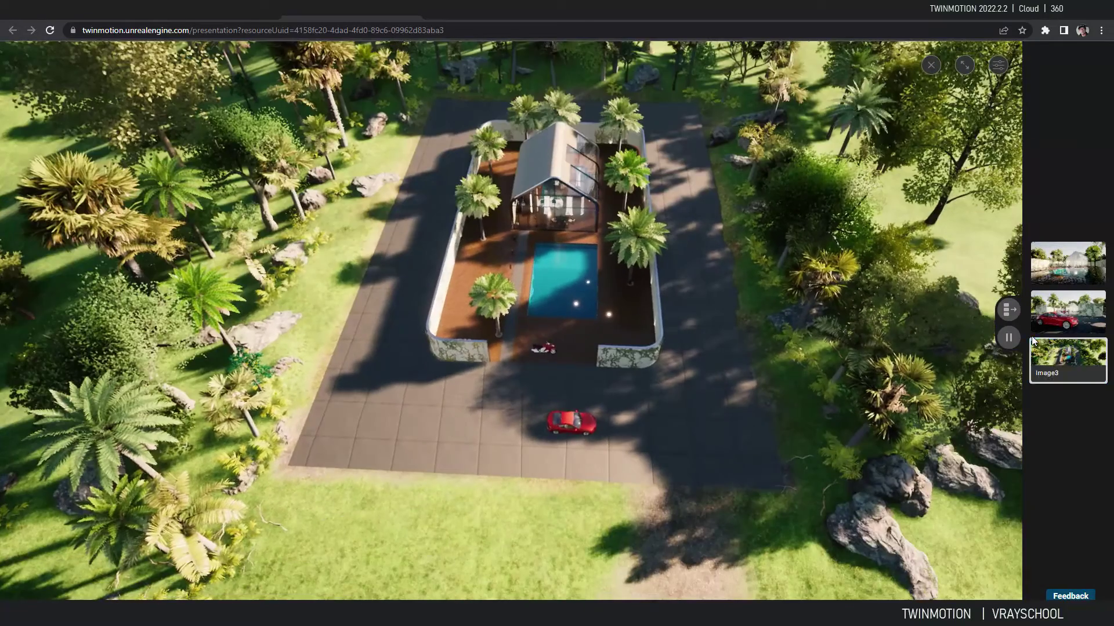
# Pause playback, jump to the Image2 poolside viewpoint and walk toward the glass house
pyautogui.click(1008, 340)
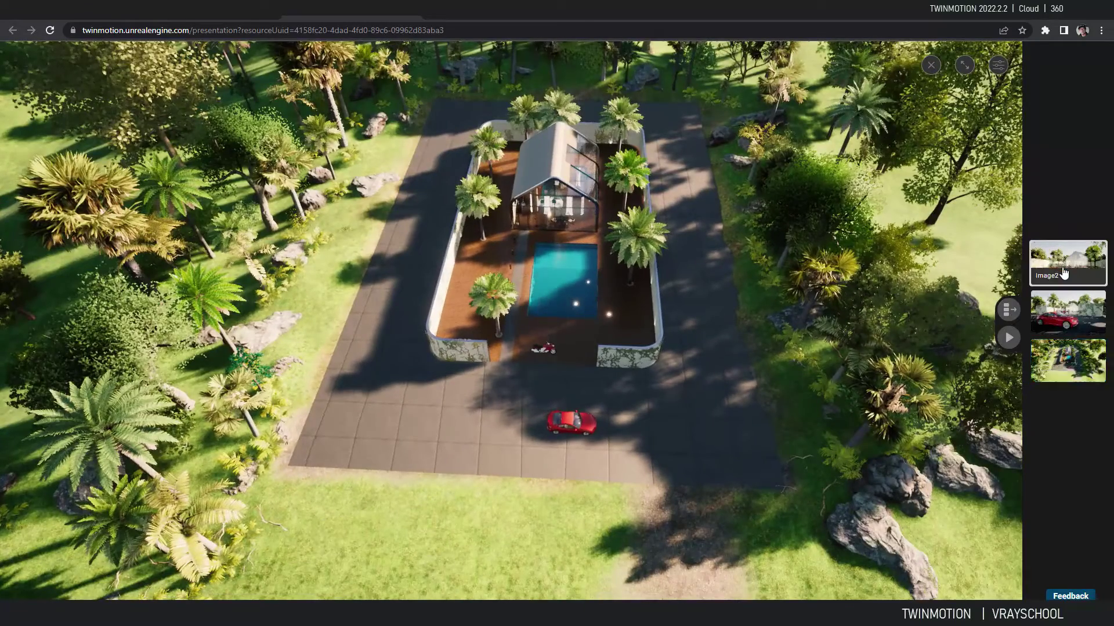
pyautogui.click(1068, 264)
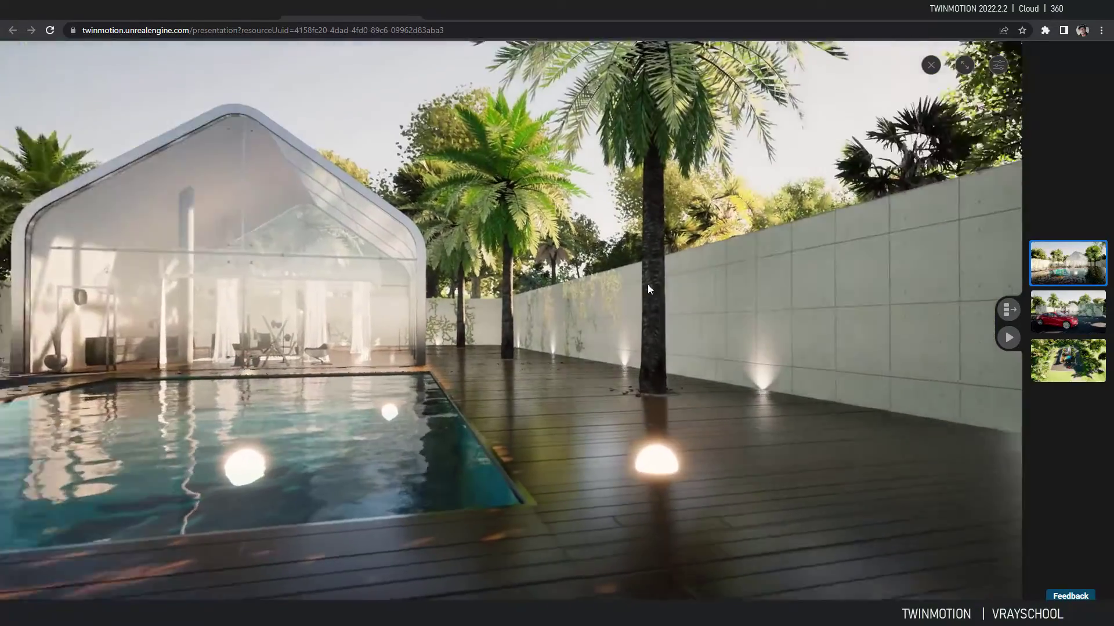
pyautogui.press('w')
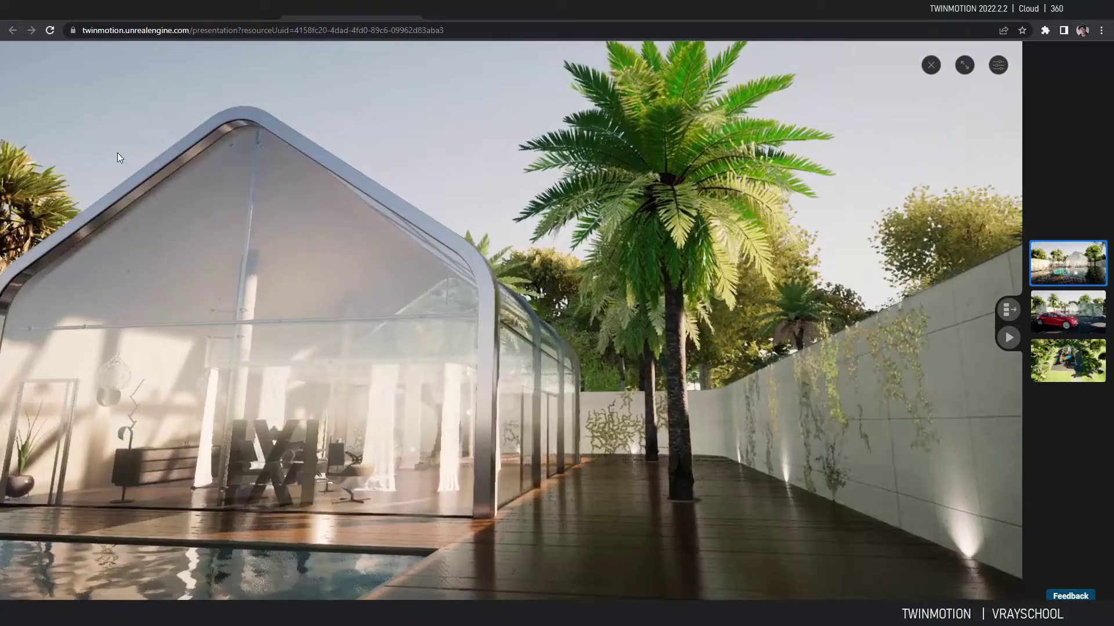
pyautogui.press('w')
pyautogui.moveTo(117, 152); pyautogui.dragTo(0, 288)
pyautogui.press('w')
pyautogui.press('w')
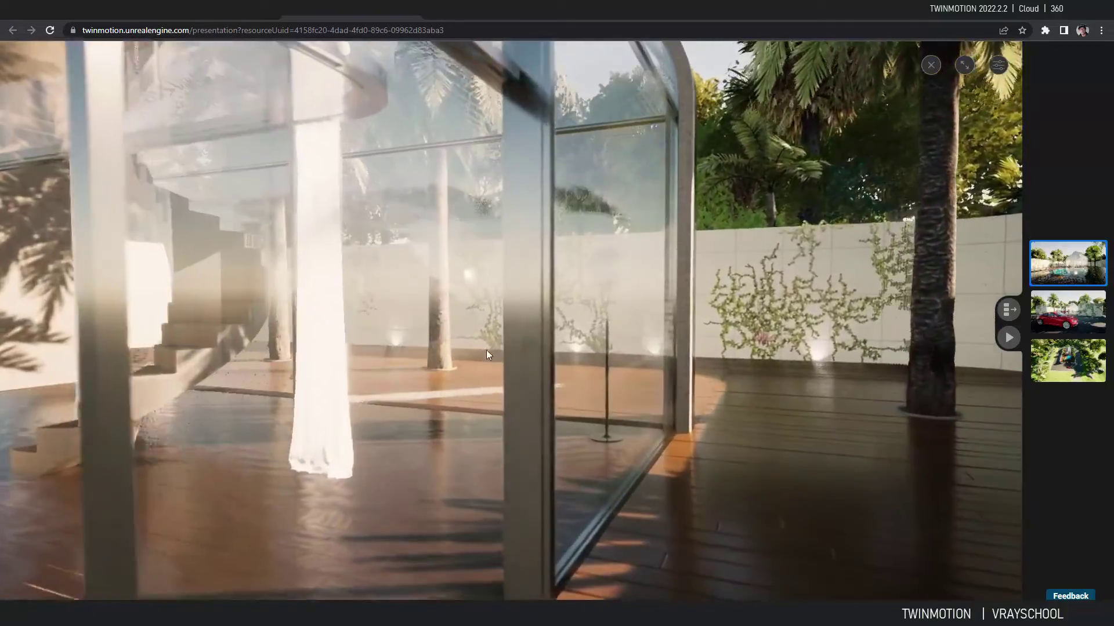
# Move into the glass house dining room and centre the view on the dining area
pyautogui.moveTo(487, 353); pyautogui.dragTo(35, 316)
pyautogui.press('Left')
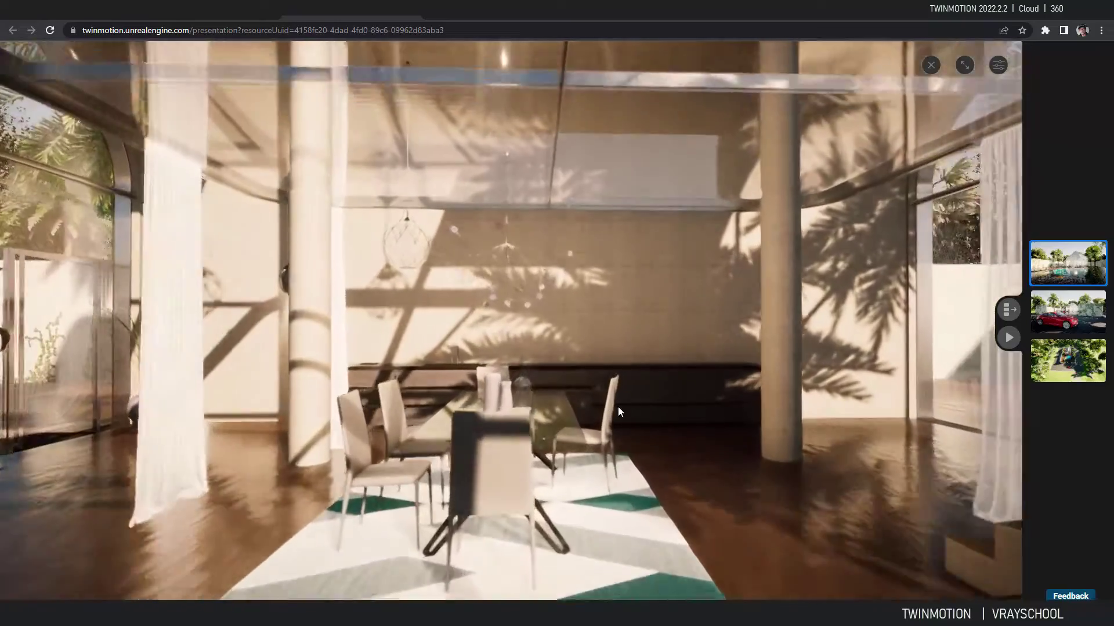
pyautogui.press('s')
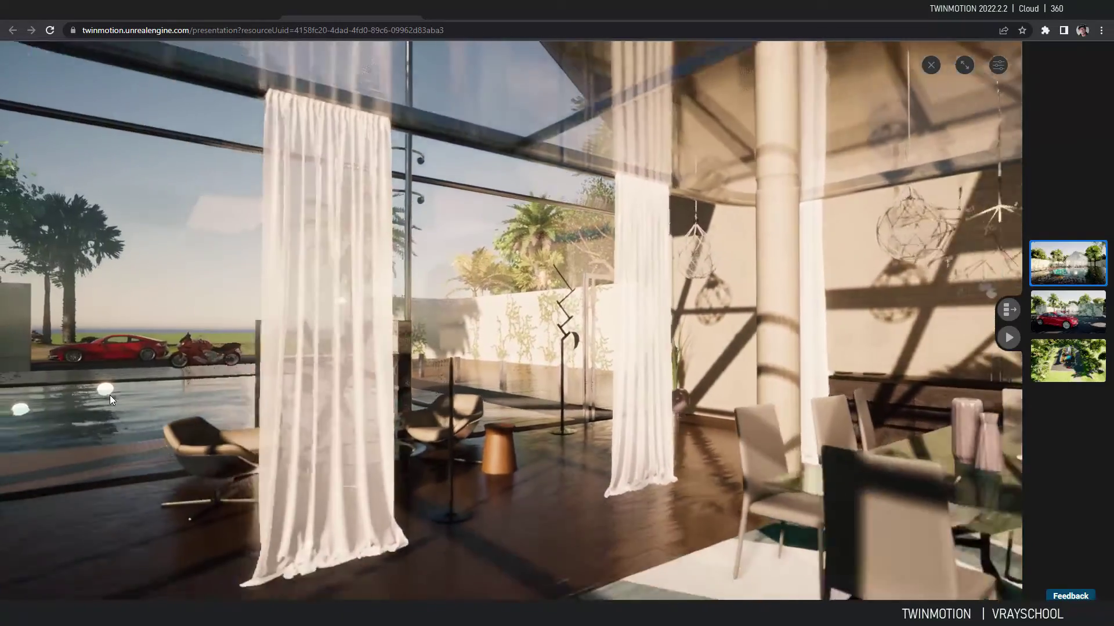
pyautogui.press('d')
pyautogui.press('d')
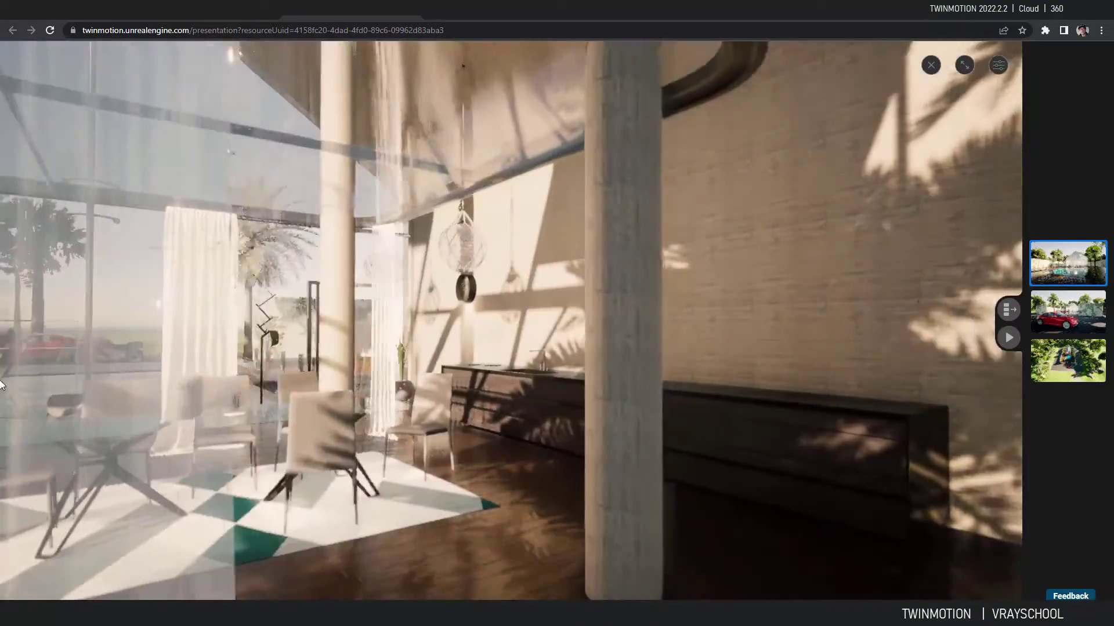
pyautogui.moveTo(1, 389); pyautogui.dragTo(18, 359)
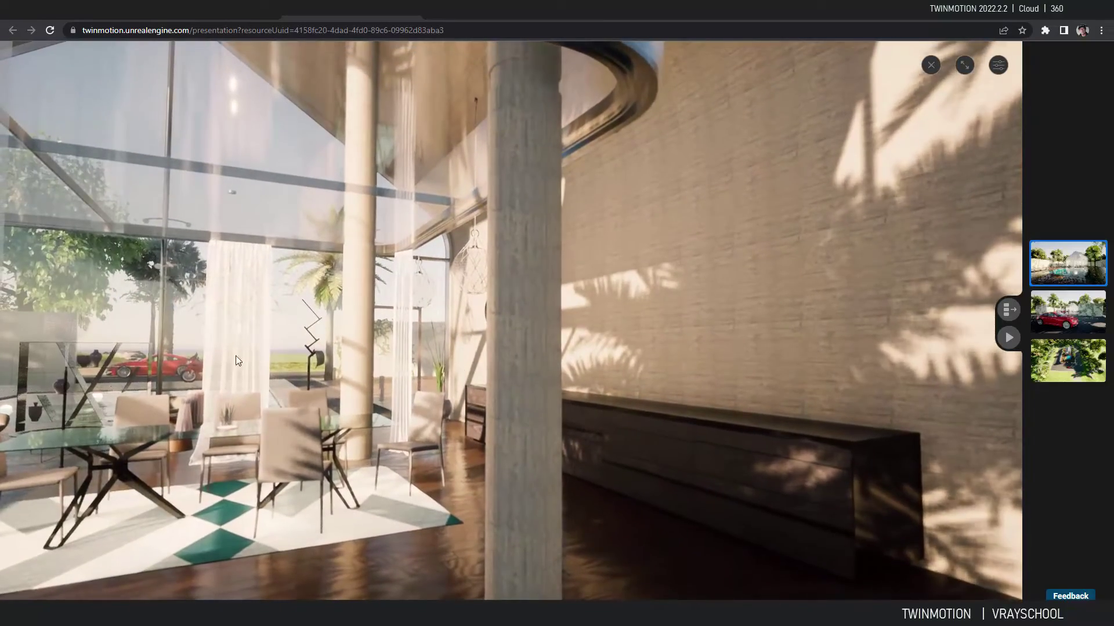
pyautogui.moveTo(236, 357); pyautogui.dragTo(725, 456)
# Walk toward the side glass wall, then turn back right to face the dining area
pyautogui.press('w')
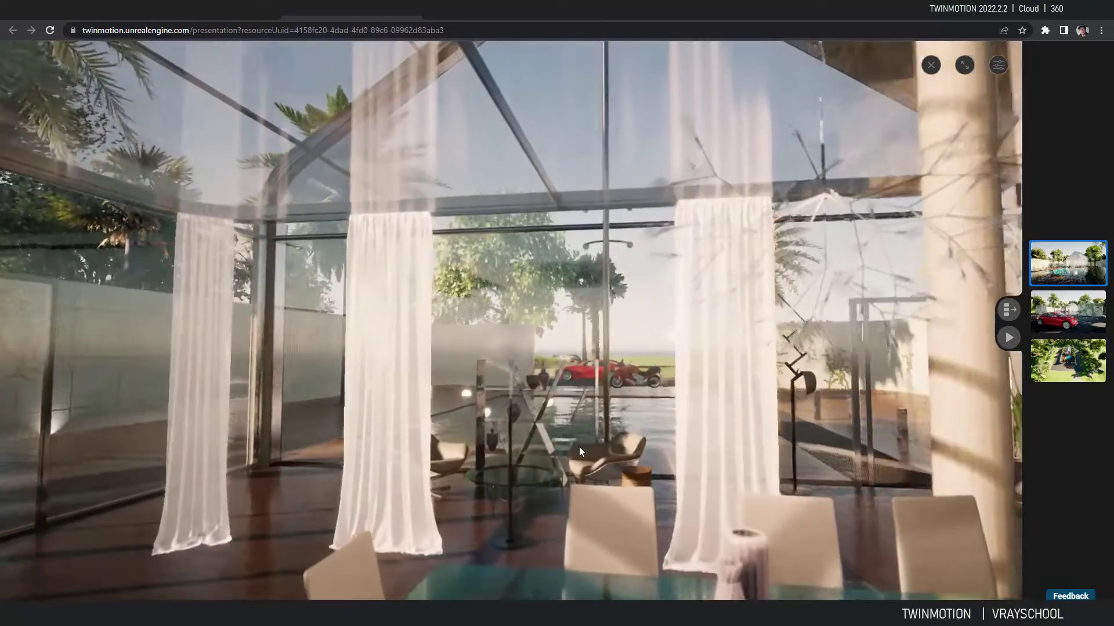
pyautogui.moveTo(578, 447); pyautogui.dragTo(213, 449)
pyautogui.moveTo(493, 424); pyautogui.dragTo(432, 420)
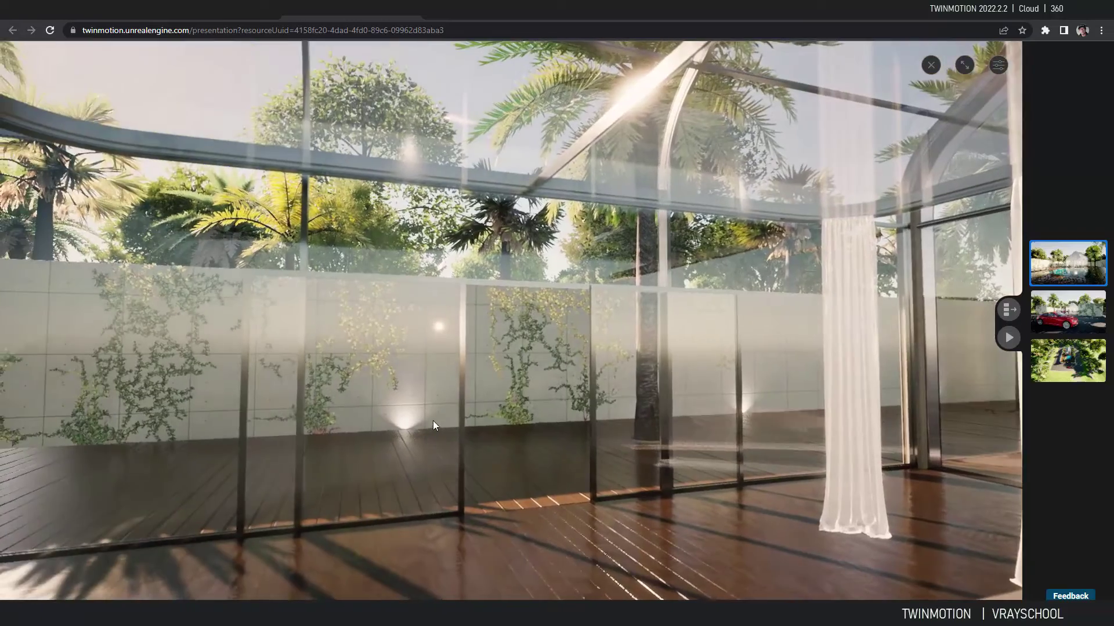
pyautogui.press('w')
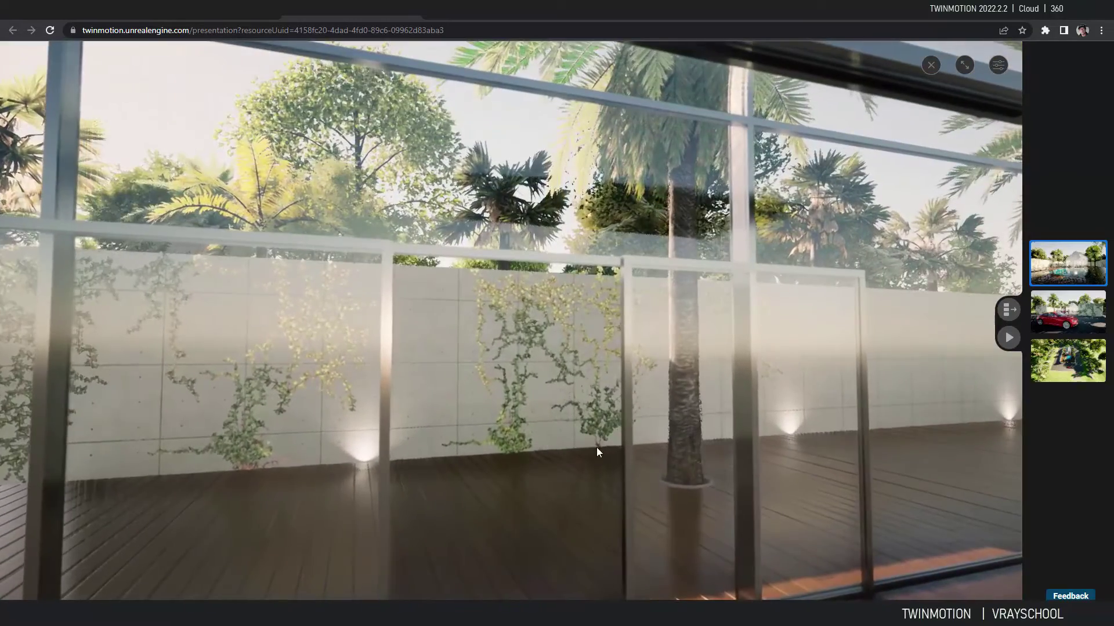
pyautogui.moveTo(596, 448); pyautogui.dragTo(1043, 450)
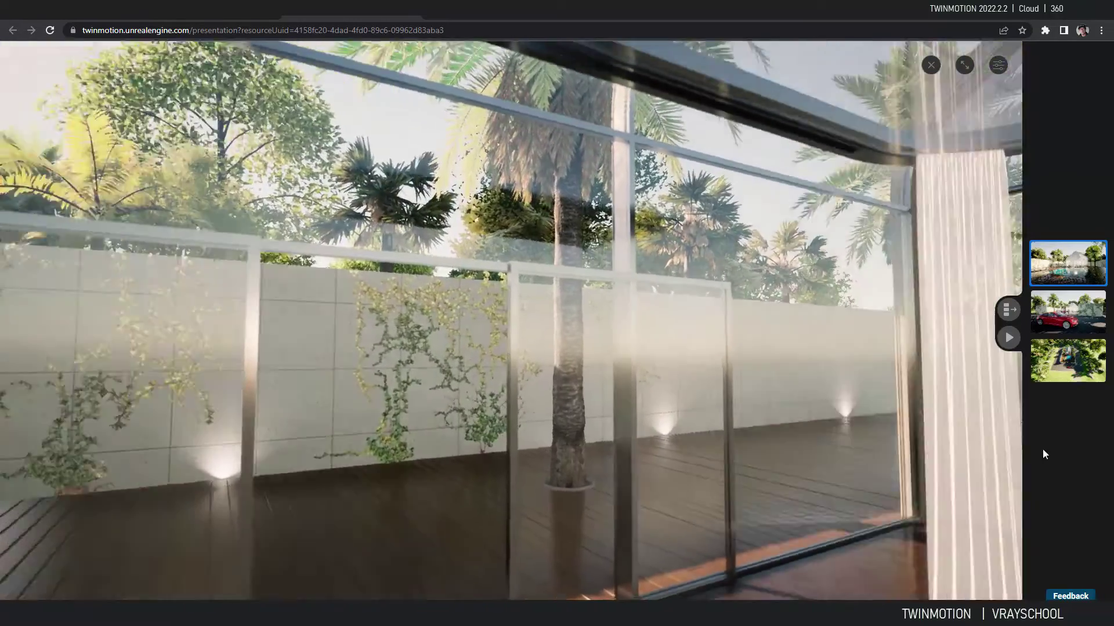
pyautogui.moveTo(348, 426); pyautogui.dragTo(986, 448)
pyautogui.moveTo(136, 428); pyautogui.dragTo(957, 435)
# Turn from the kitchen wall past the spiral staircase toward the glass corner and deck
pyautogui.moveTo(531, 434); pyautogui.dragTo(650, 409)
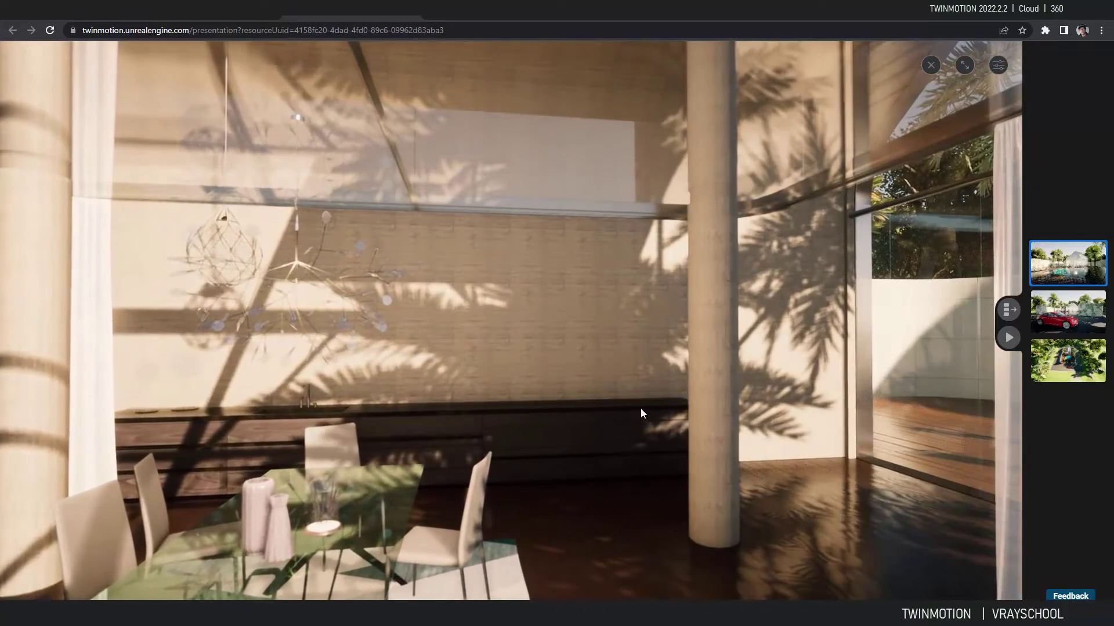
pyautogui.press('s')
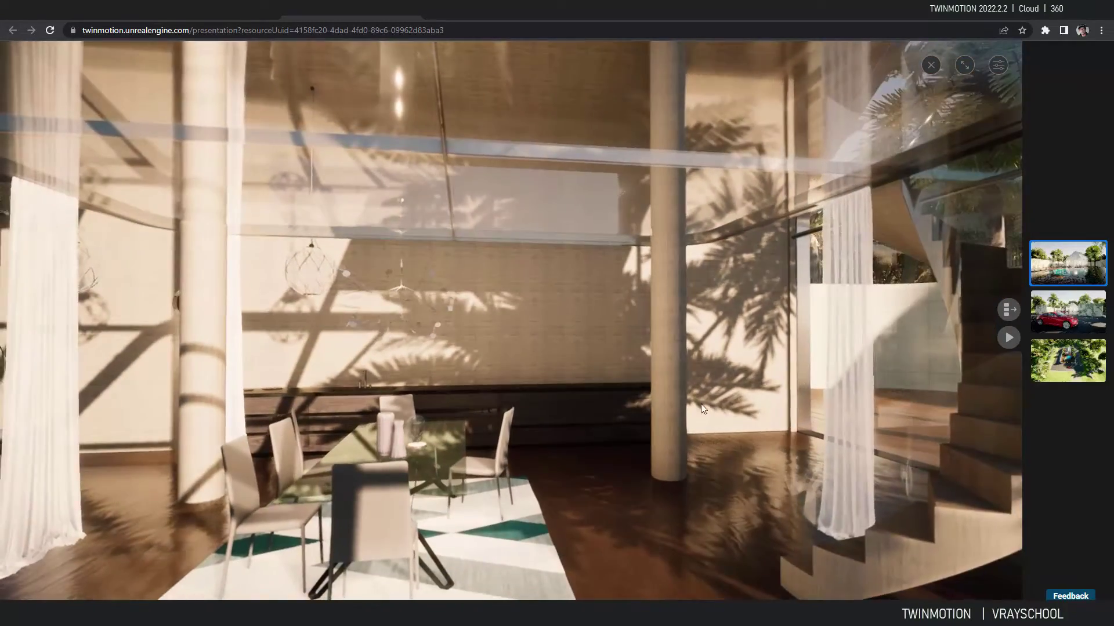
pyautogui.moveTo(700, 403); pyautogui.dragTo(986, 412)
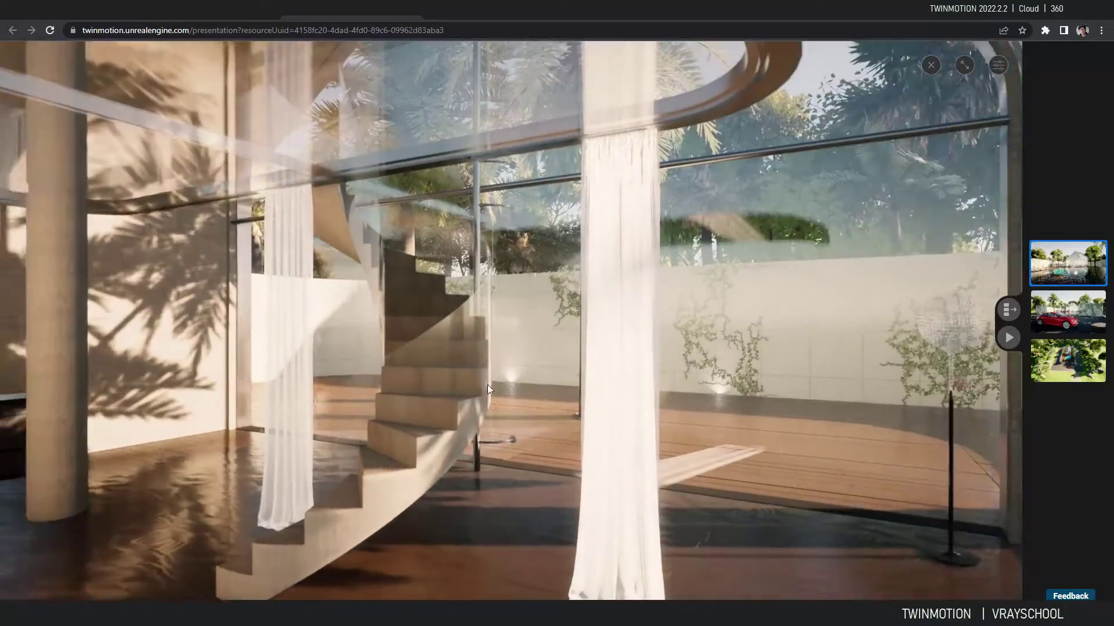
pyautogui.moveTo(488, 385); pyautogui.dragTo(858, 402)
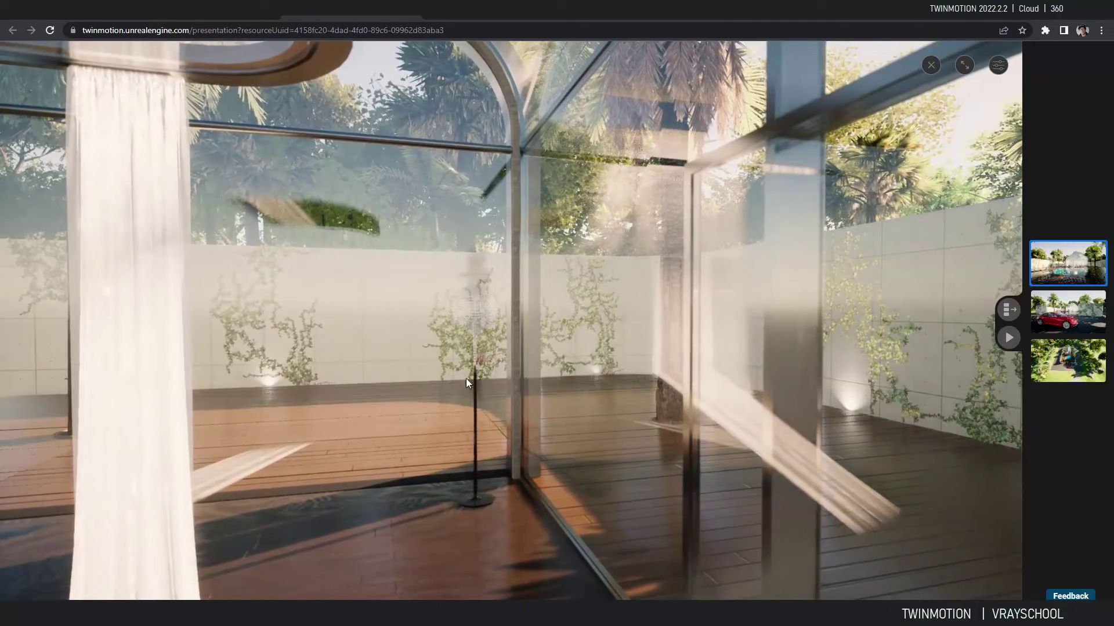
pyautogui.moveTo(466, 378); pyautogui.dragTo(736, 406)
# Walk out through the glass doorway toward the ivy-covered wall, looking toward the pool and car
pyautogui.press('w')
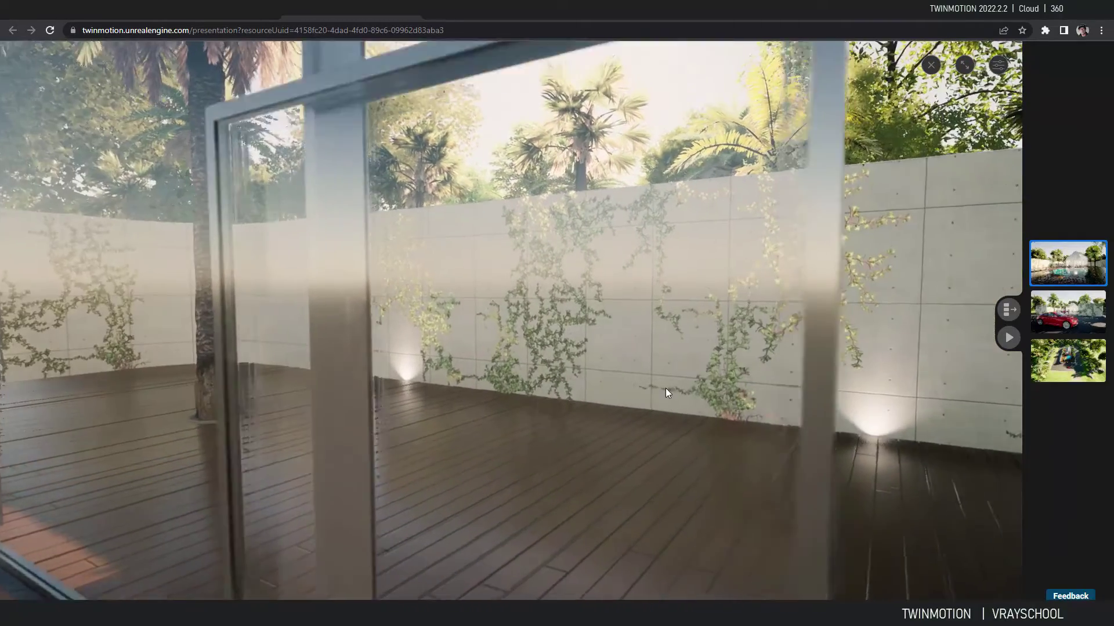
pyautogui.moveTo(666, 388); pyautogui.dragTo(888, 383)
pyautogui.press('w')
pyautogui.moveTo(677, 376); pyautogui.dragTo(955, 374)
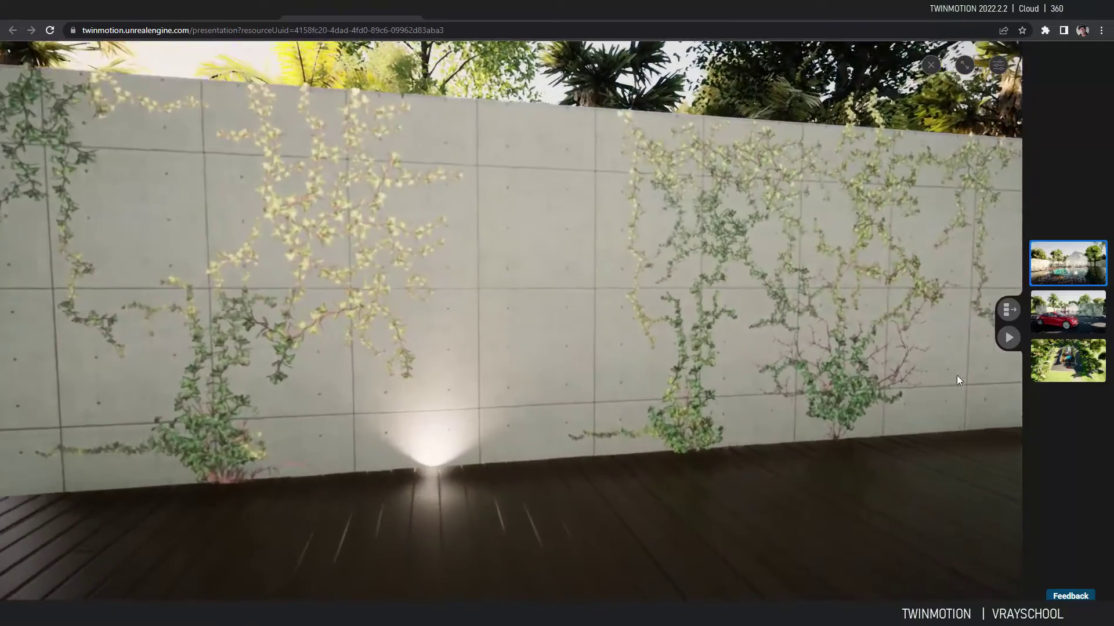
pyautogui.moveTo(732, 351); pyautogui.dragTo(973, 352)
pyautogui.moveTo(585, 318); pyautogui.dragTo(734, 325)
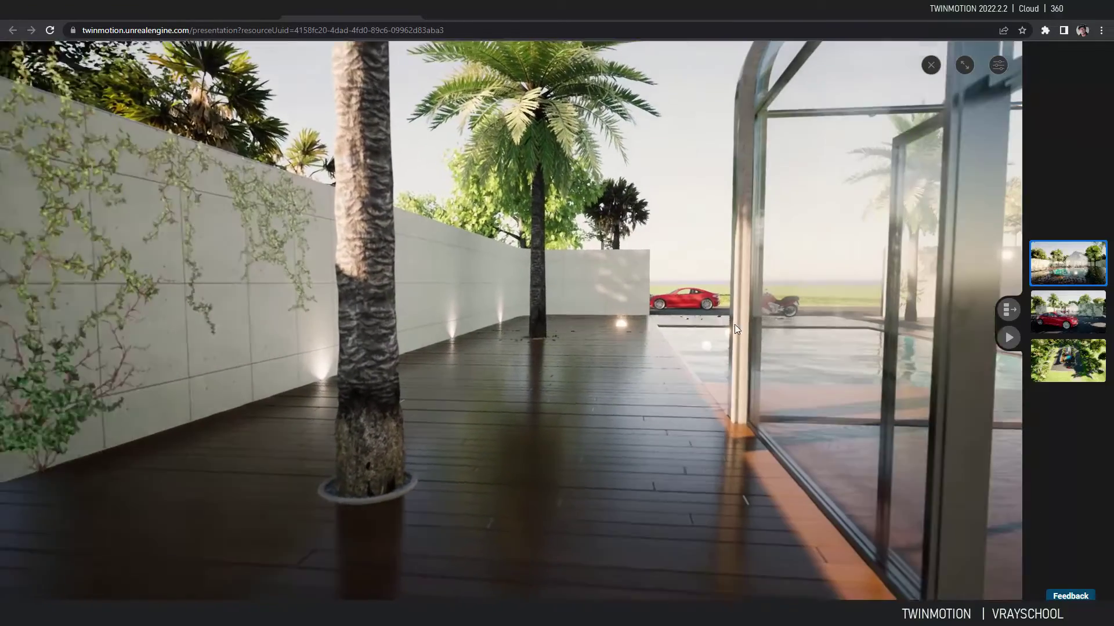
pyautogui.press('Right')
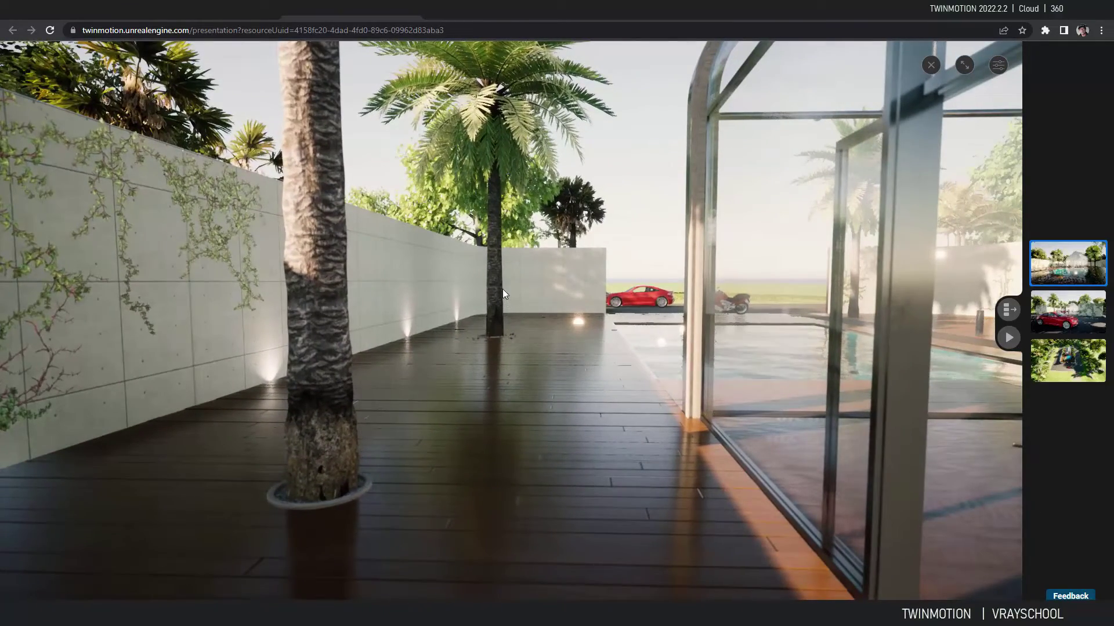
# Walk along the deck until the whole tiled pool and vine wall fill the view
pyautogui.press('Up')
pyautogui.press('Up')
pyautogui.press('Up')
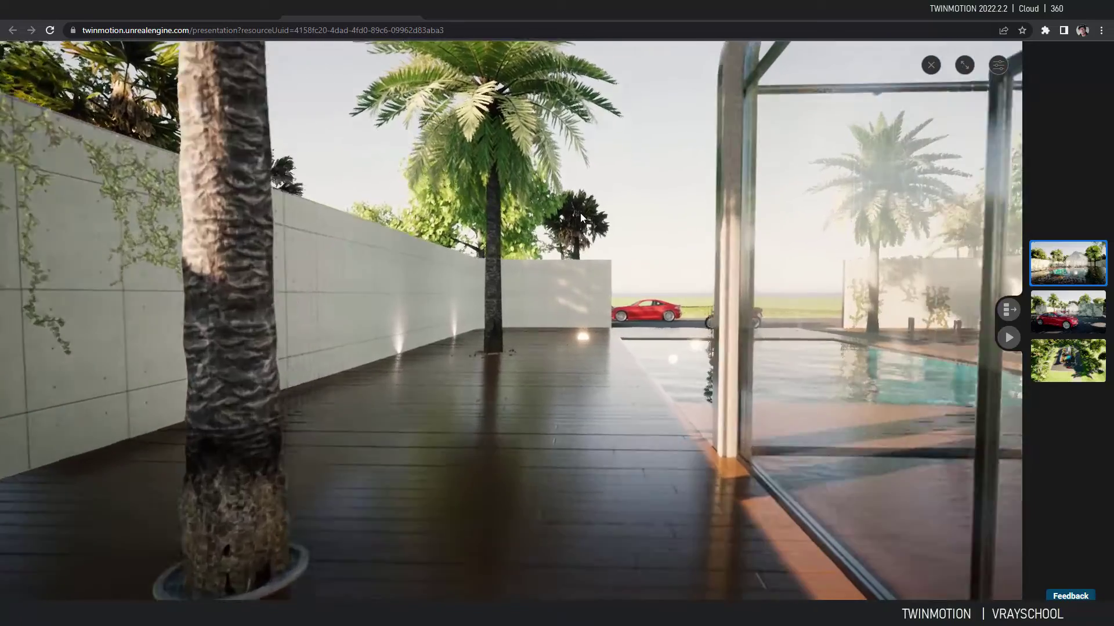
pyautogui.press('Up')
pyautogui.press('Up')
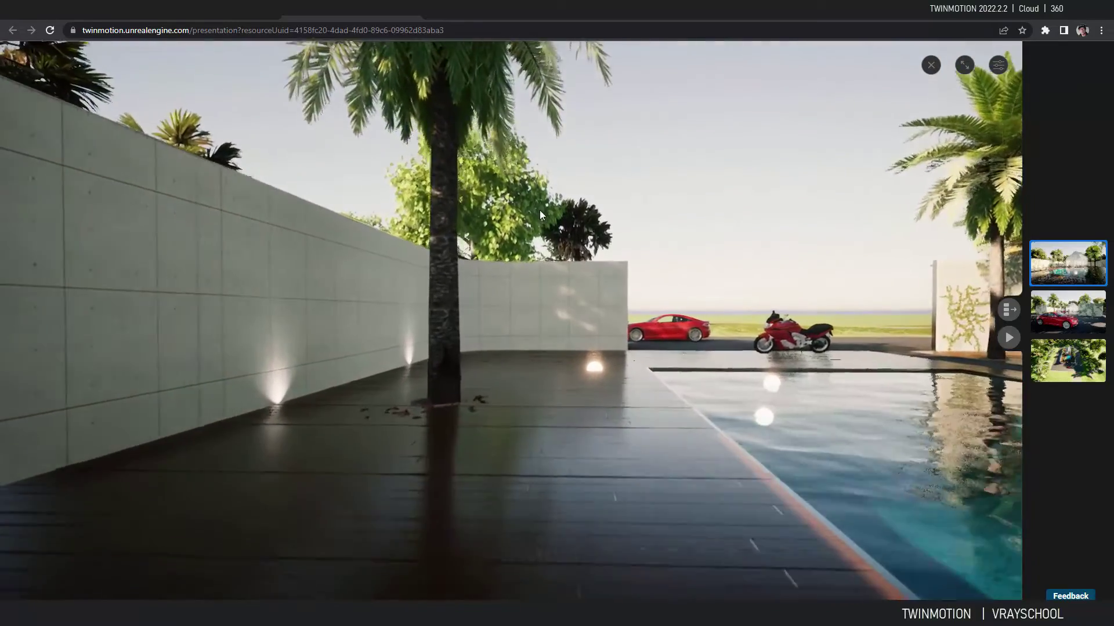
pyautogui.moveTo(540, 209); pyautogui.dragTo(755, 222)
pyautogui.press('Right')
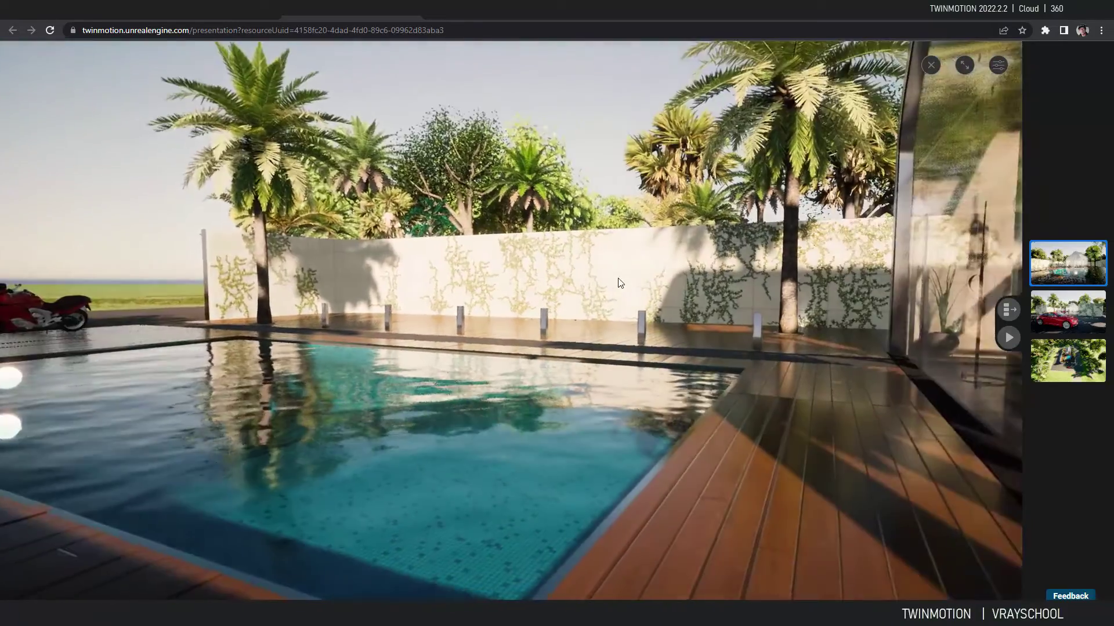
pyautogui.moveTo(589, 269); pyautogui.dragTo(572, 329)
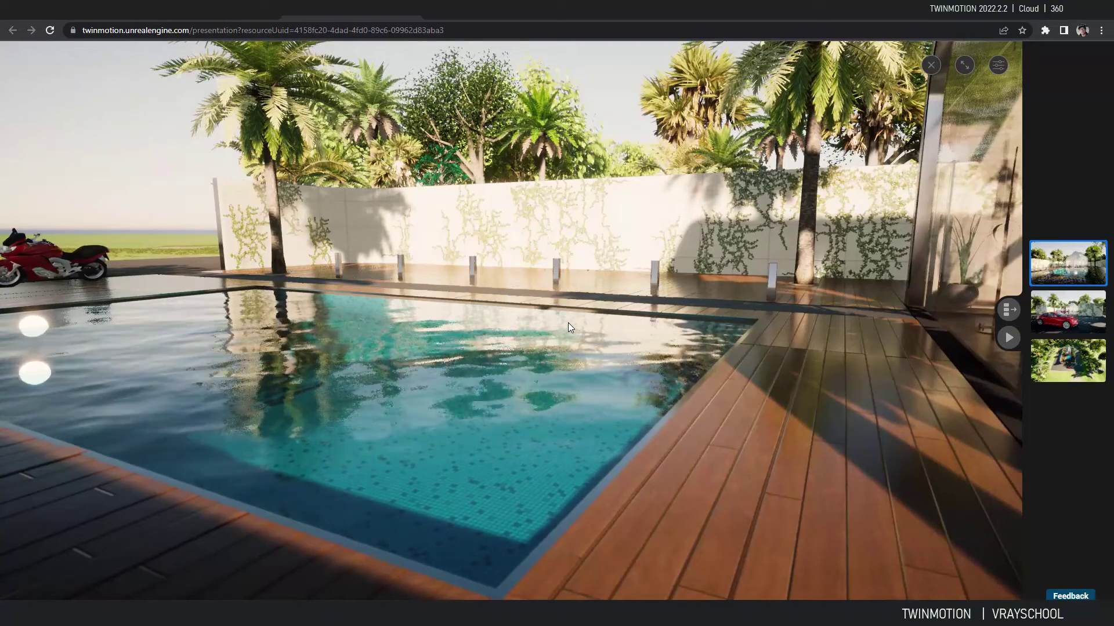
pyautogui.moveTo(704, 312); pyautogui.dragTo(838, 314)
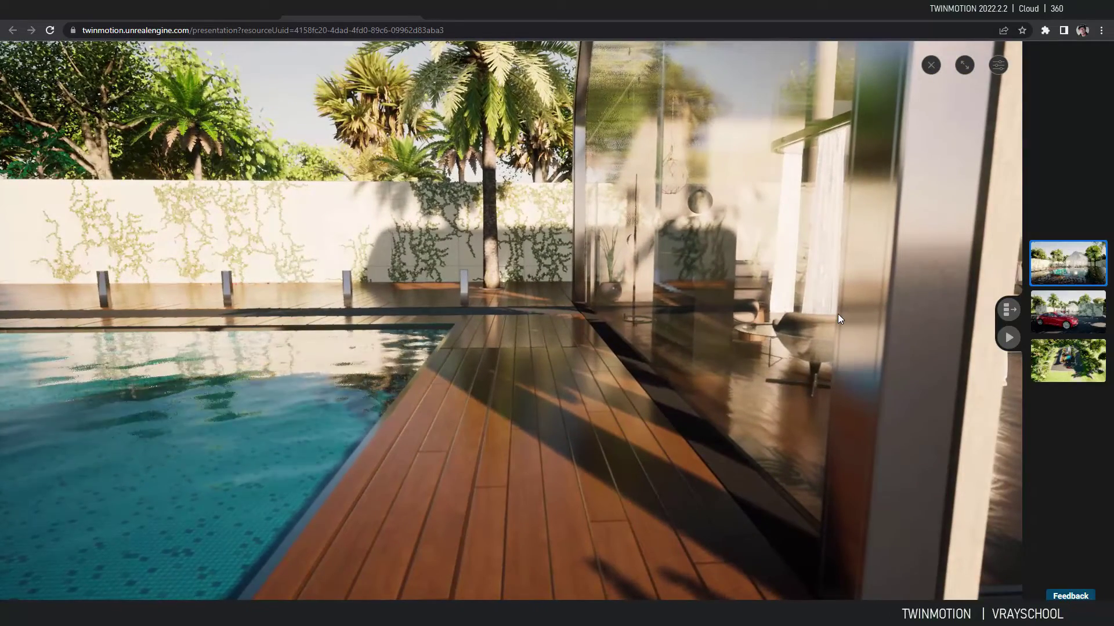
pyautogui.moveTo(837, 314); pyautogui.dragTo(559, 330)
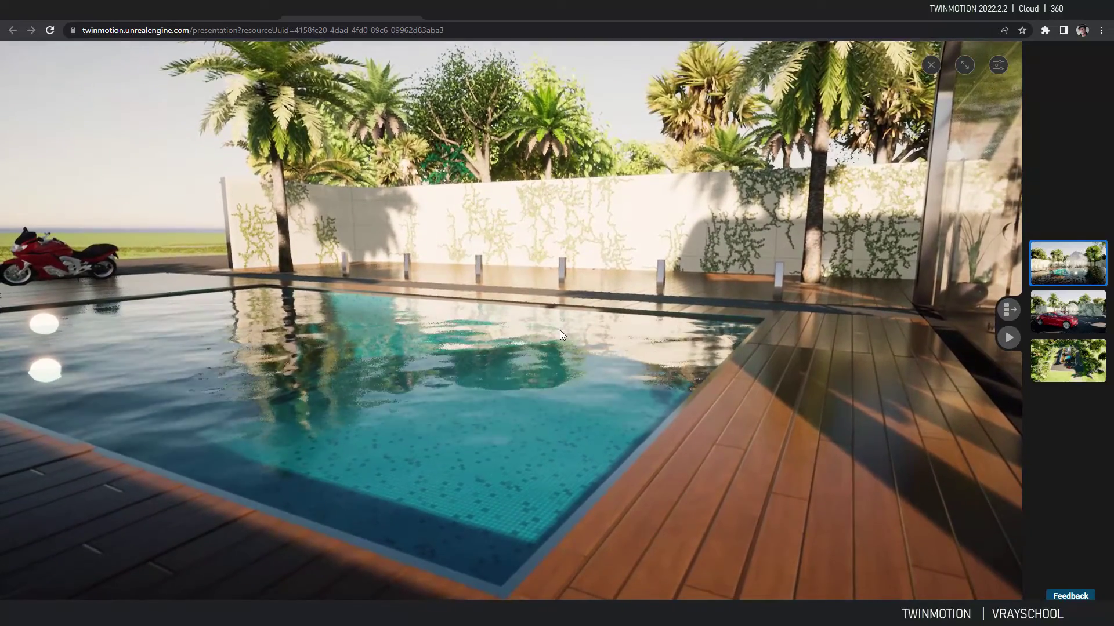